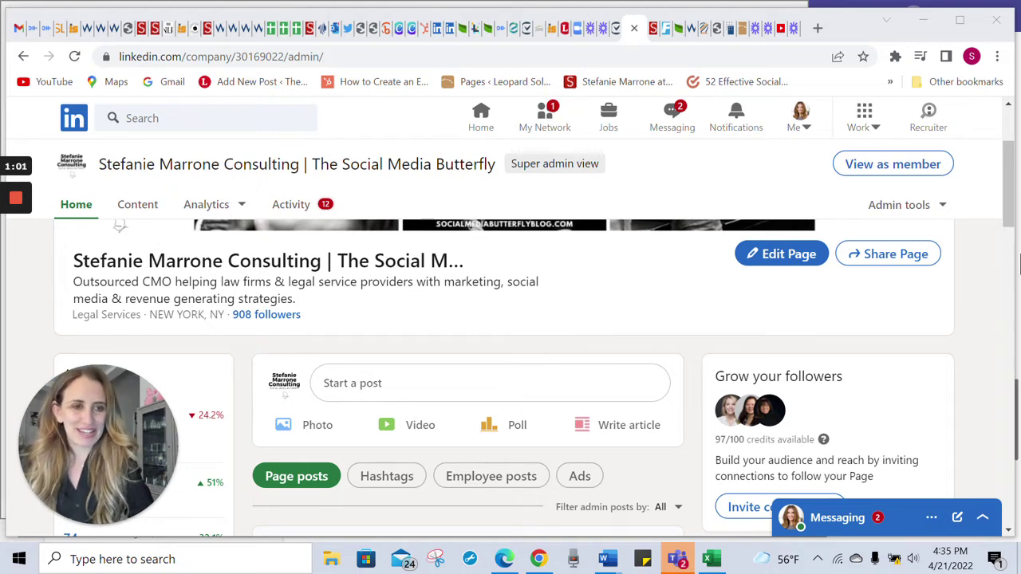
# Start a new company-page post, then close it without posting
pyautogui.moveTo(1009, 162); pyautogui.dragTo(1010, 175)
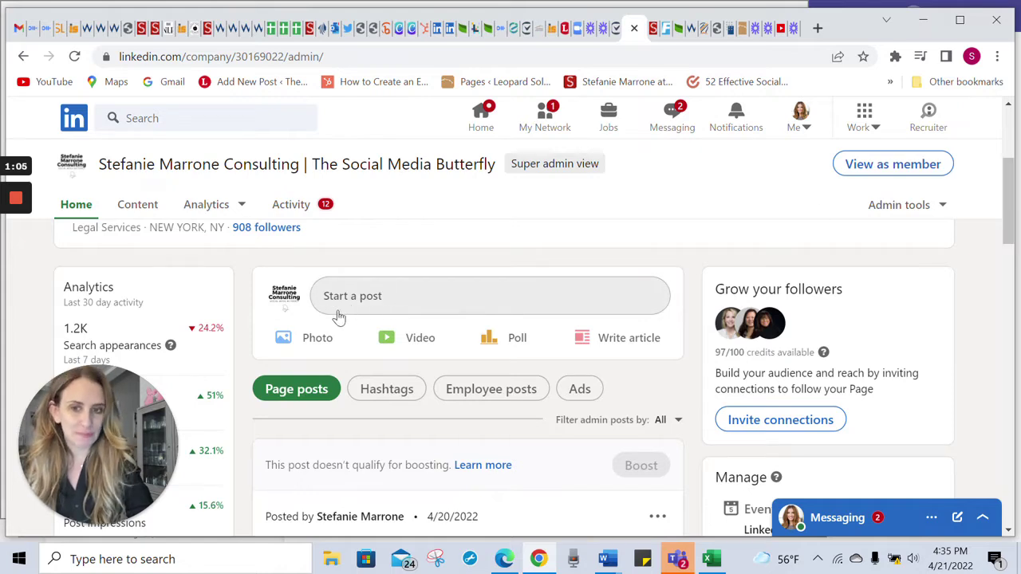
pyautogui.click(358, 297)
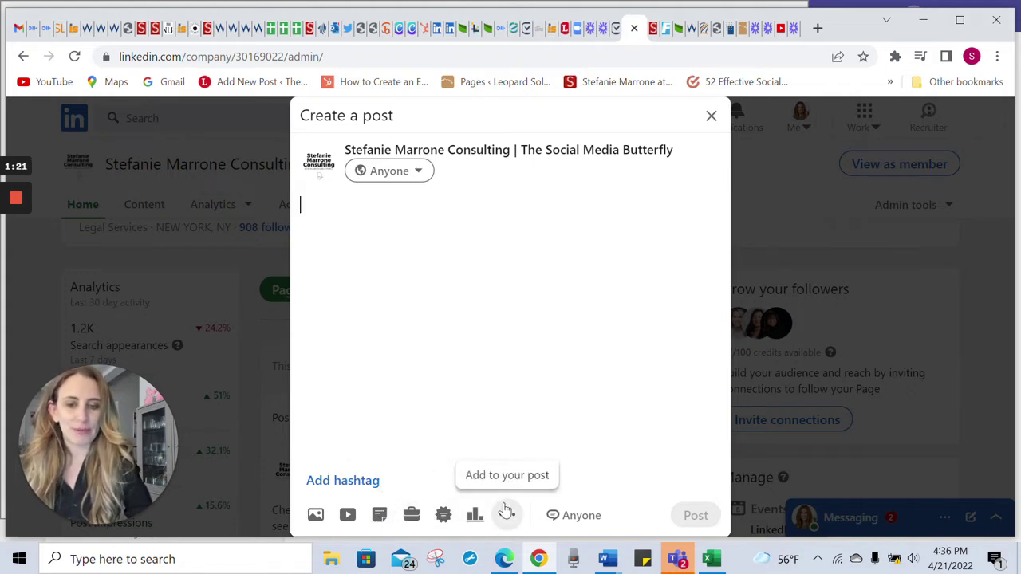
pyautogui.click(712, 115)
# Start a new blank article for the company page
pyautogui.scroll(-1, 515, 418)
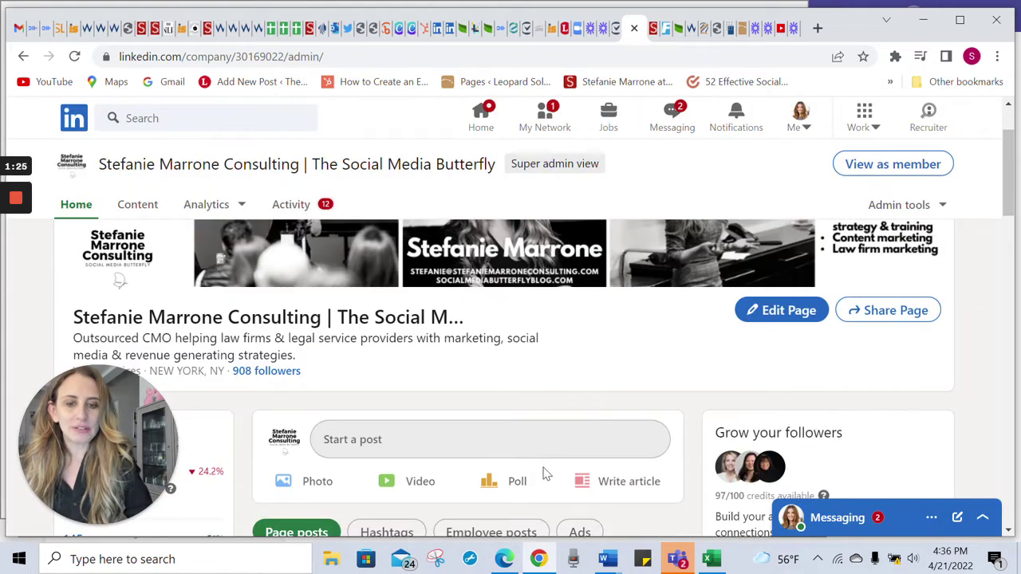
pyautogui.scroll(-10, 612, 492)
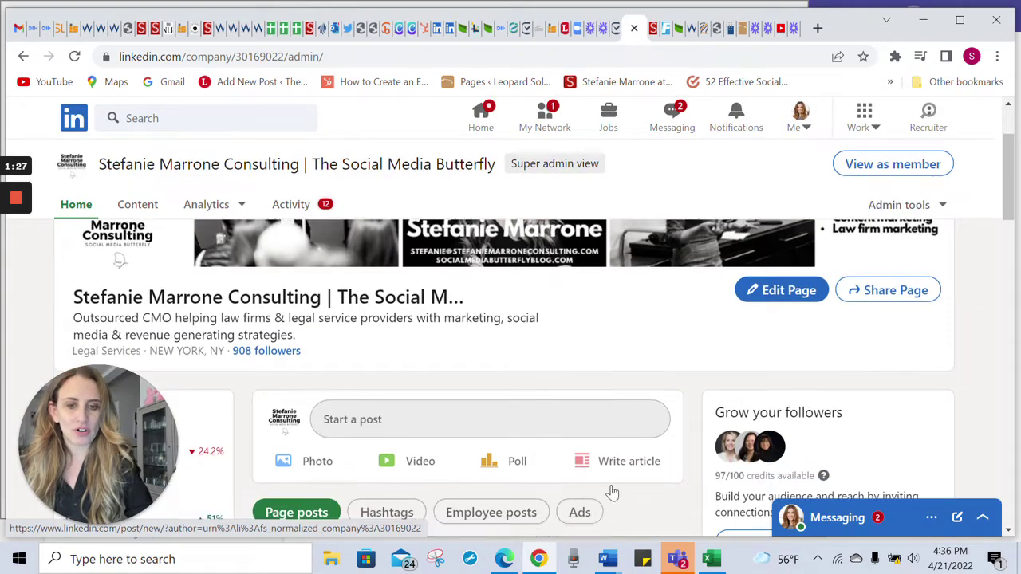
pyautogui.scroll(2, 774, 355)
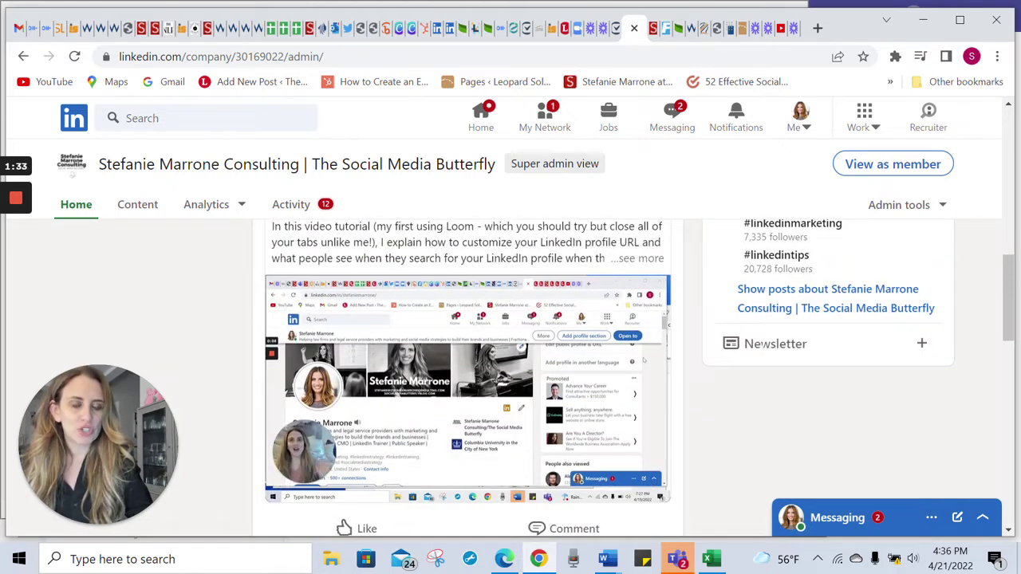
pyautogui.moveTo(381, 325)
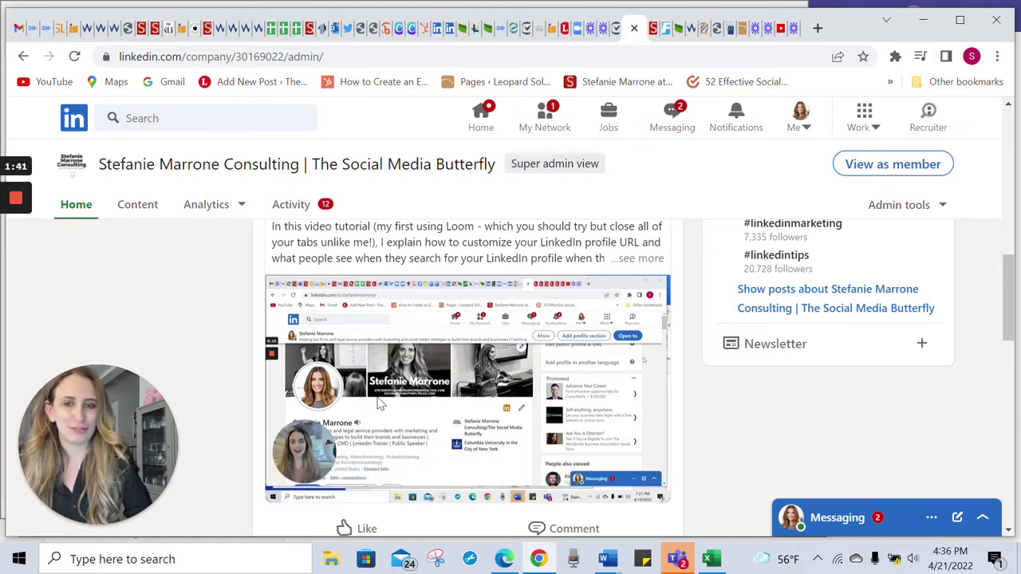
pyautogui.scroll(7, 381, 405)
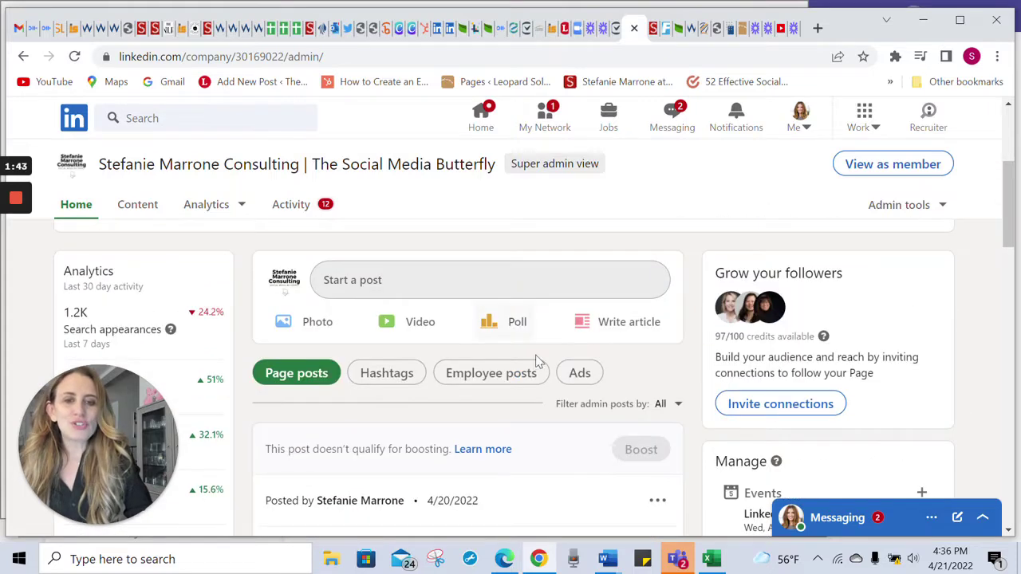
pyautogui.click(616, 322)
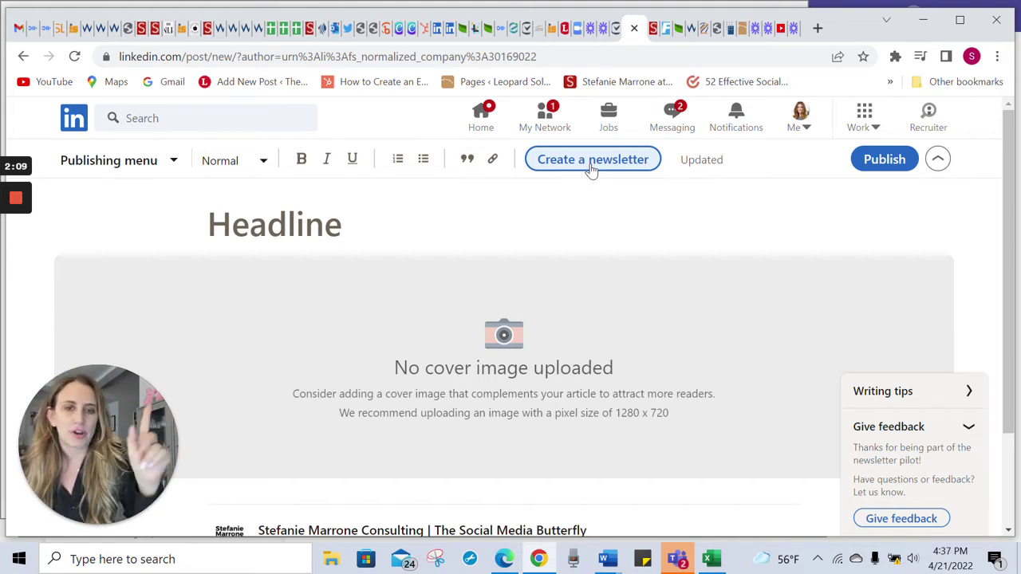
# Open and close the Publishing options menu in the article draft
pyautogui.click(116, 168)
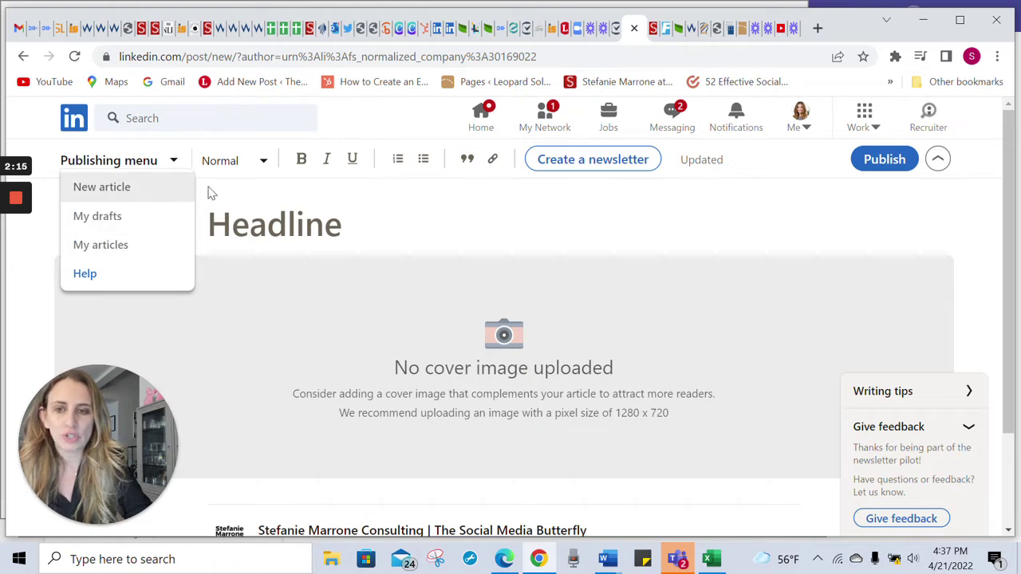
pyautogui.click(268, 185)
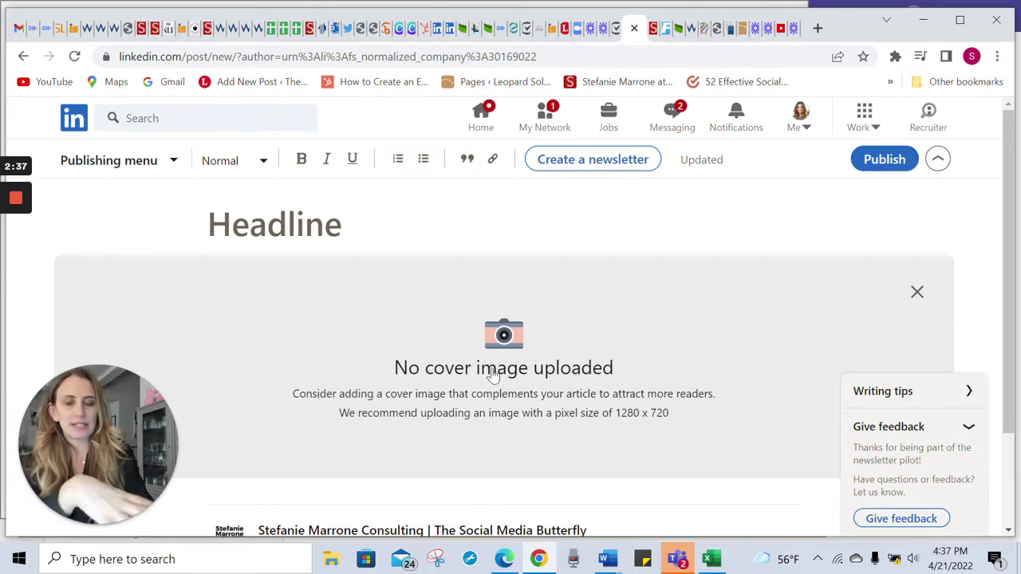
pyautogui.moveTo(507, 415); pyautogui.dragTo(675, 427)
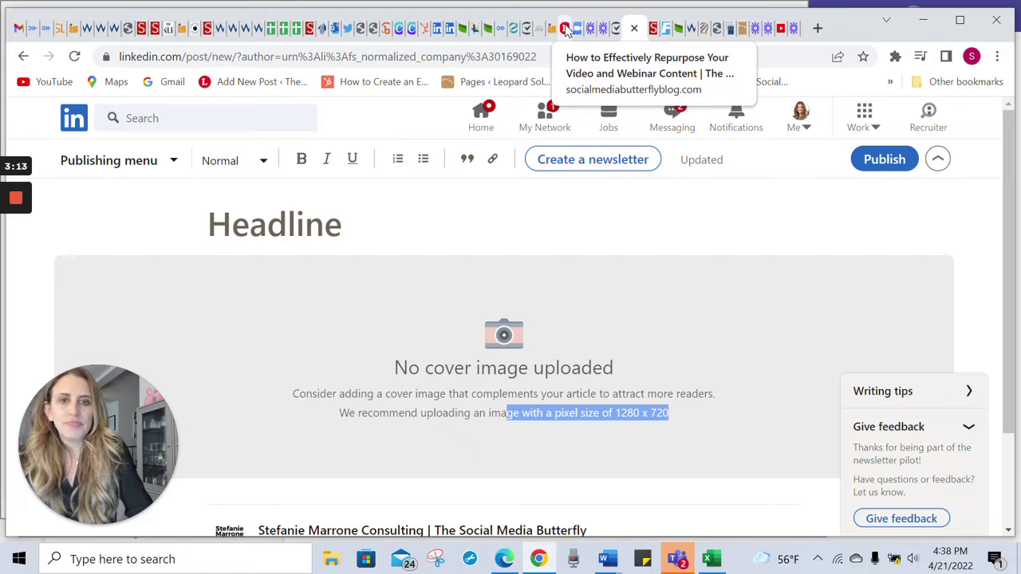
# Copy the blog title 'How to Effectively Repurpose Your Video and Webinar Content'
pyautogui.click(566, 29)
pyautogui.scroll(5, 447, 338)
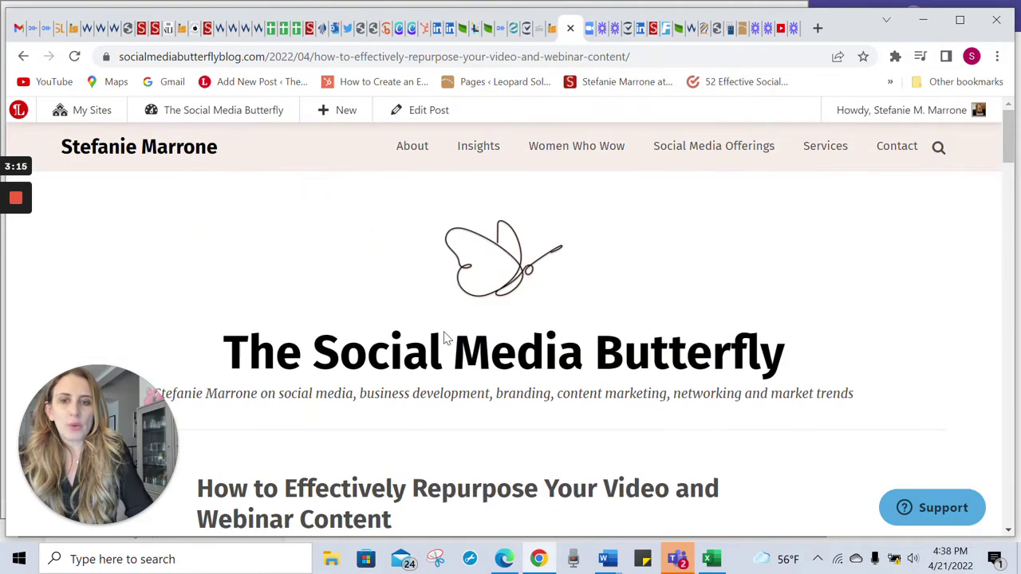
pyautogui.scroll(-1, 444, 340)
pyautogui.scroll(-1, 444, 339)
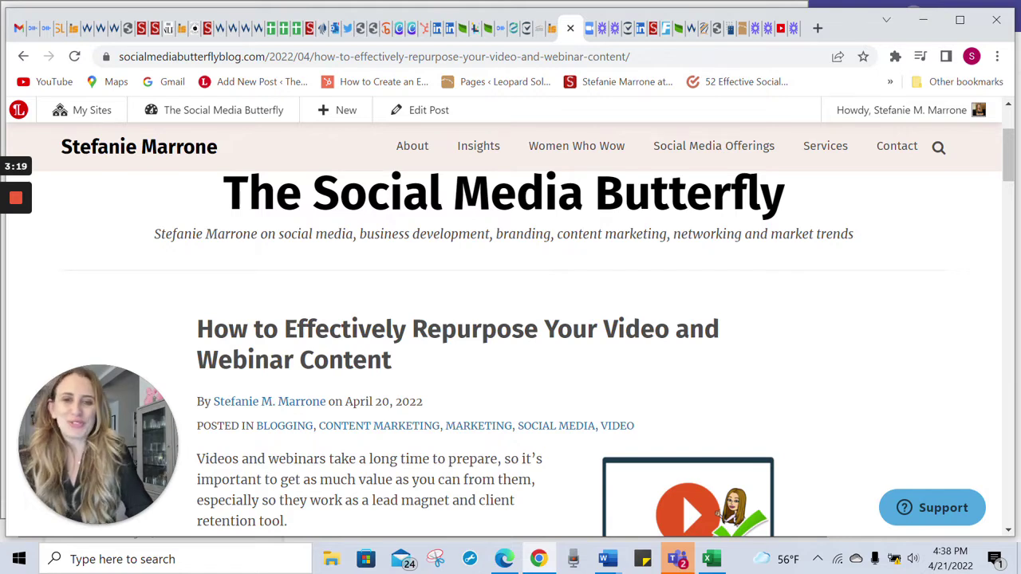
pyautogui.scroll(-3, 399, 299)
pyautogui.scroll(2, 399, 298)
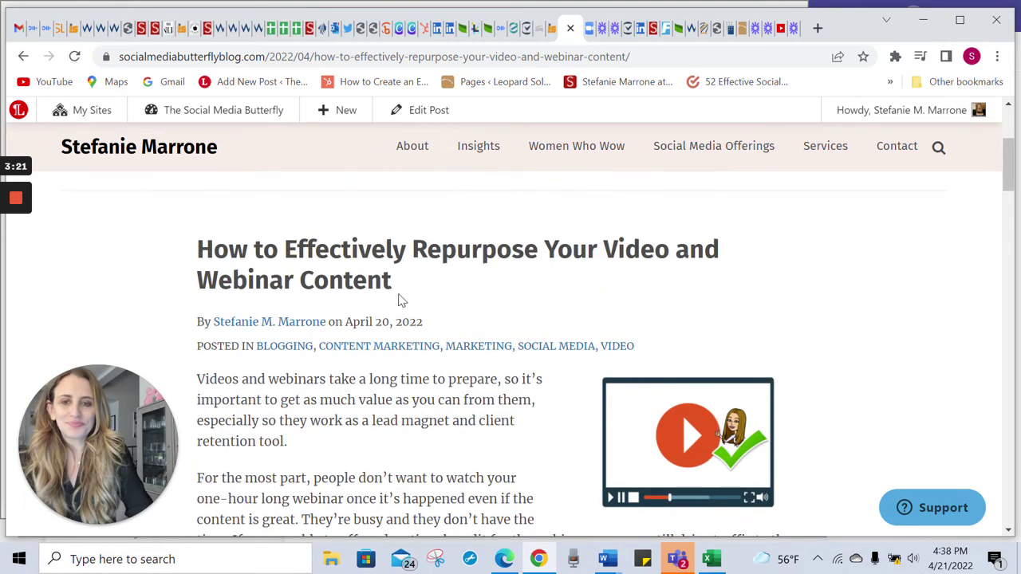
pyautogui.moveTo(393, 287); pyautogui.dragTo(201, 249)
pyautogui.hotkey('ctrl', 'c')
pyautogui.rightClick(240, 262)
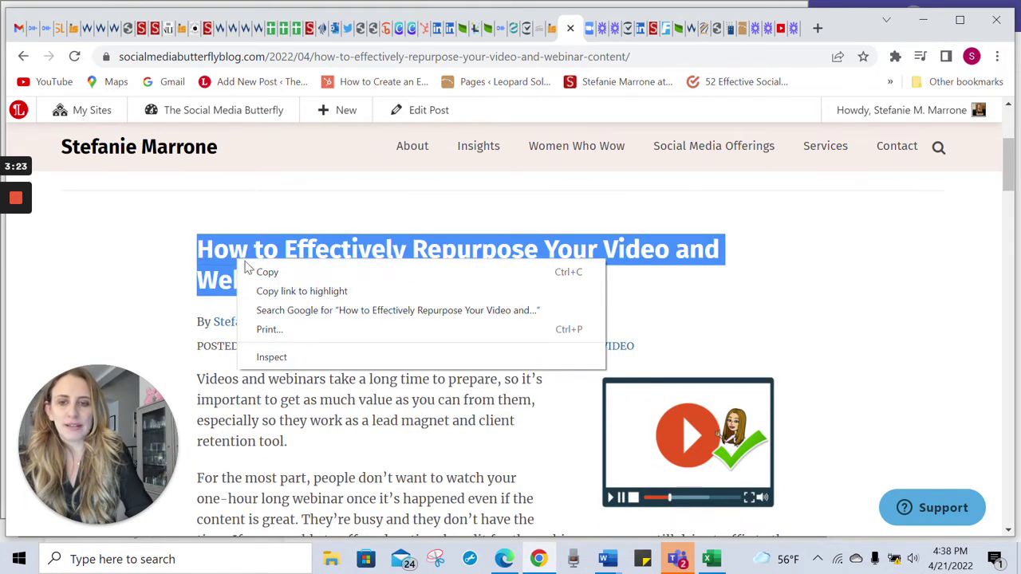
pyautogui.click(263, 273)
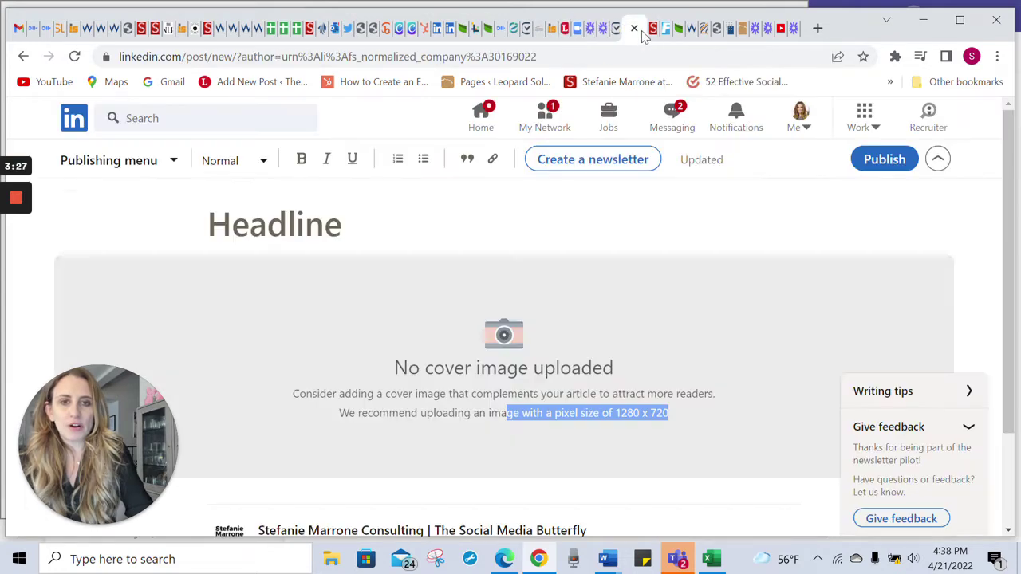
# Paste the copied blog title into the article's Headline box
pyautogui.click(642, 28)
pyautogui.rightClick(364, 228)
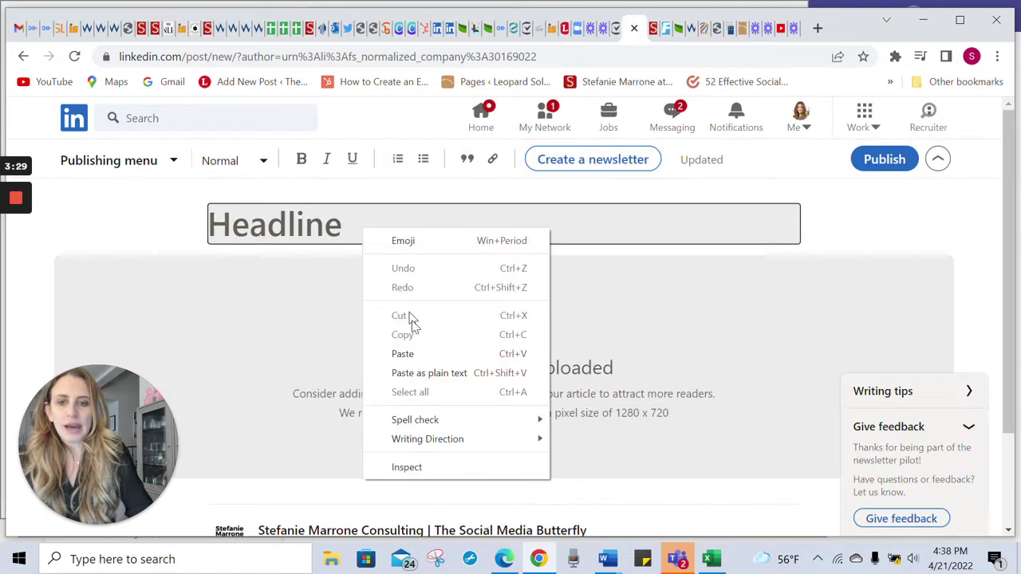
pyautogui.click(403, 354)
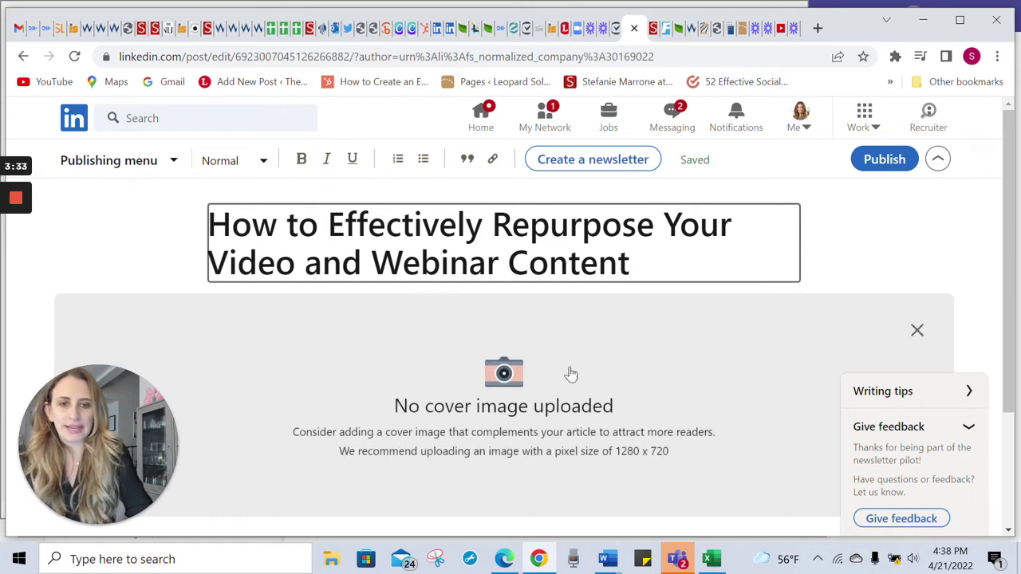
# Add the matching repurposing graphic from Downloads as the article's cover image
pyautogui.scroll(-1, 565, 412)
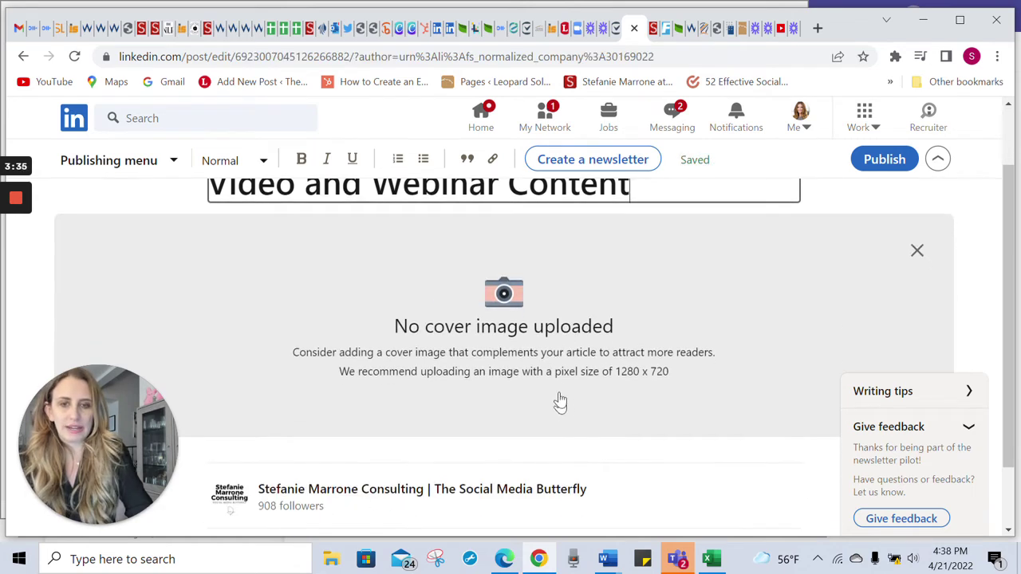
pyautogui.click(562, 341)
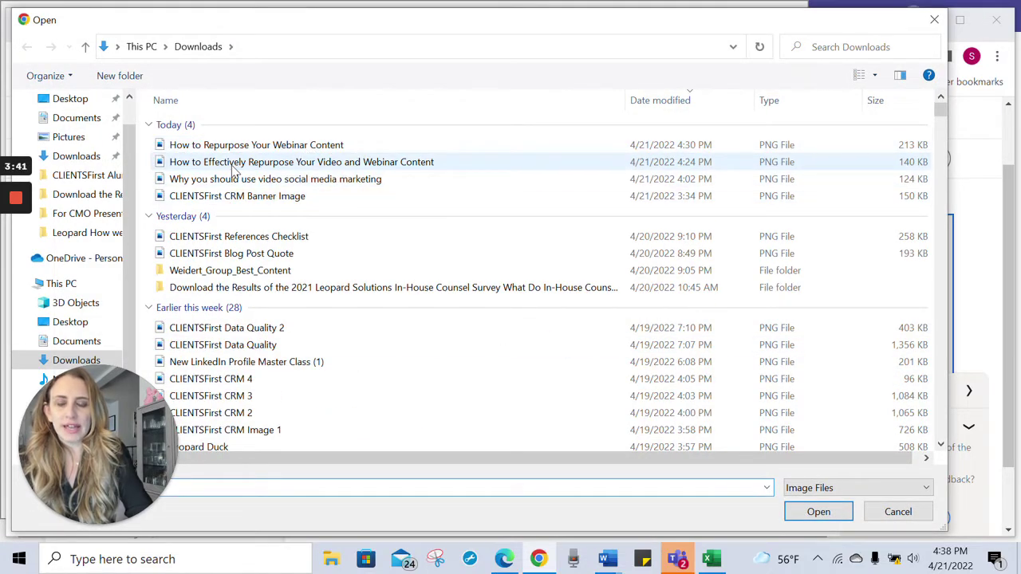
pyautogui.doubleClick(233, 163)
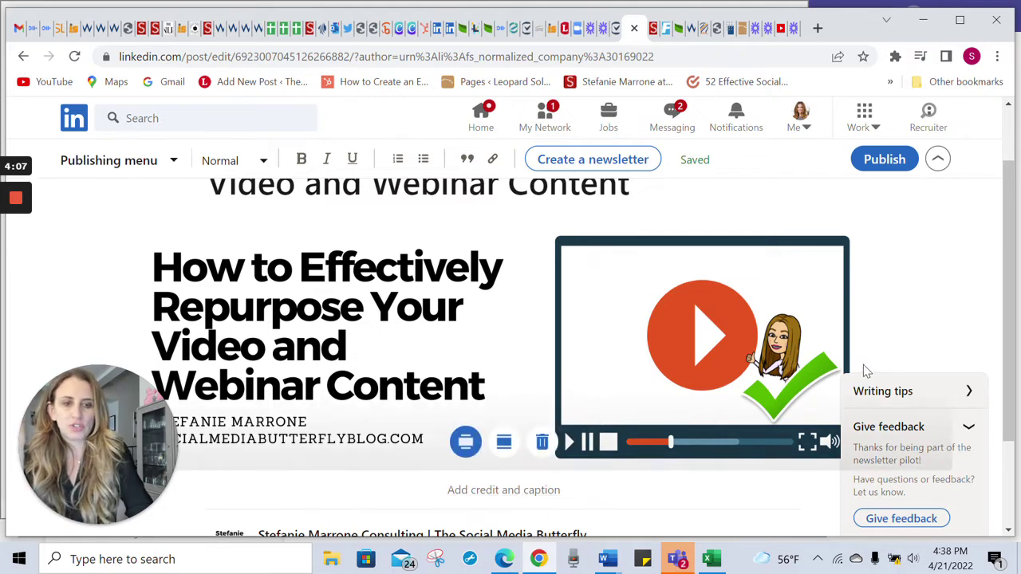
pyautogui.scroll(-1, 543, 443)
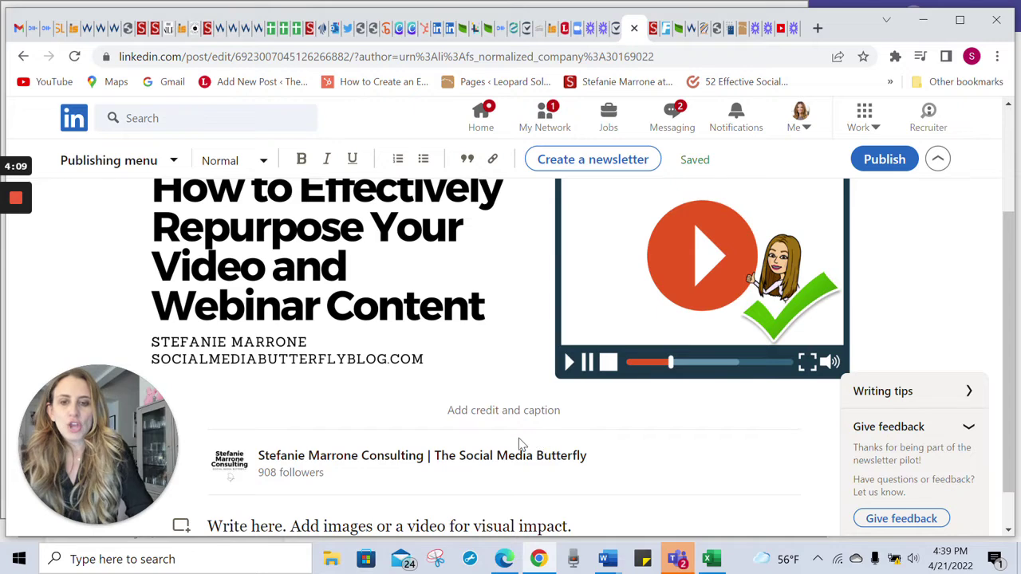
pyautogui.scroll(-1, 523, 445)
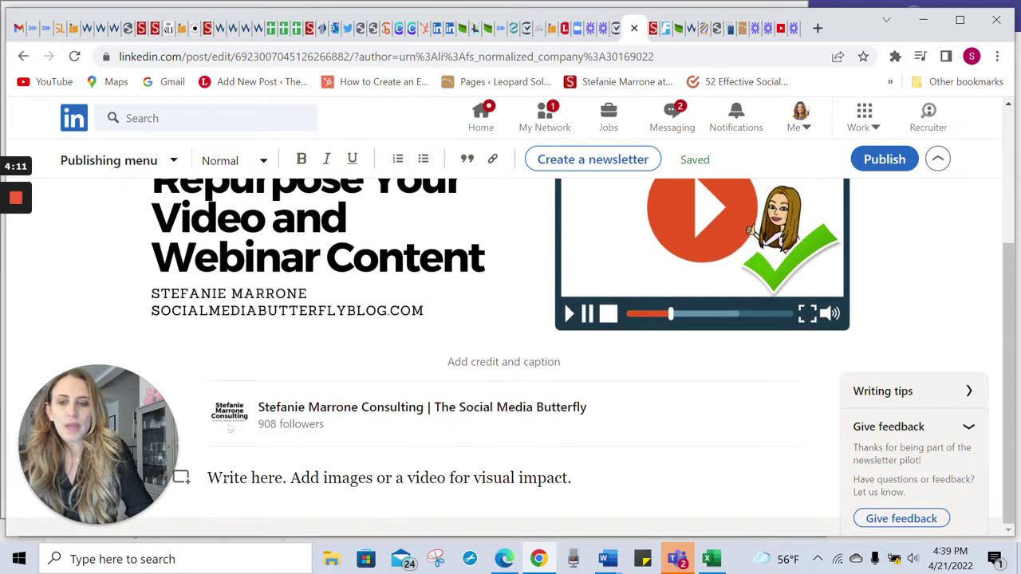
pyautogui.click(654, 28)
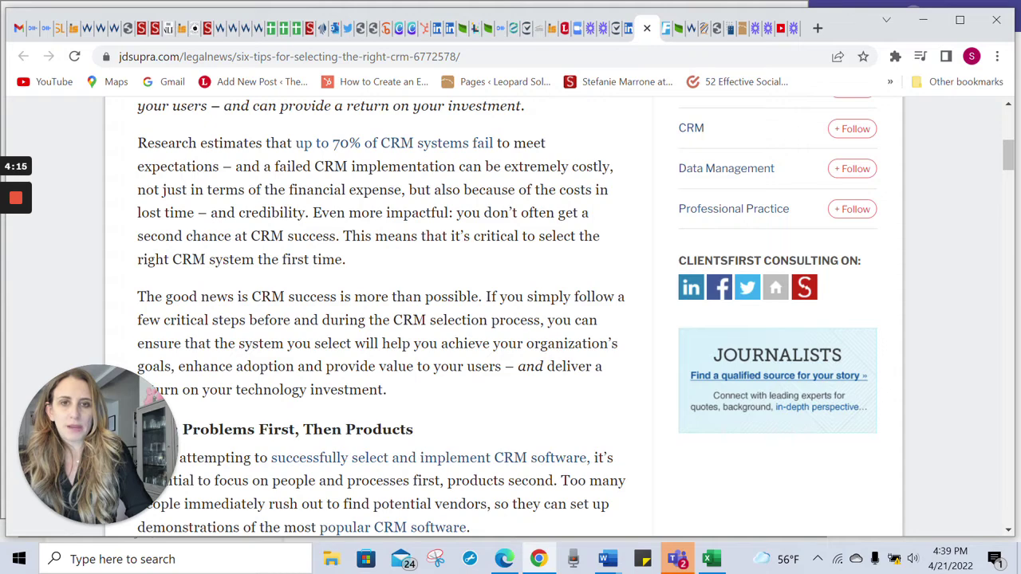
# Select the blog post's body text from the opening paragraph to the closing question
pyautogui.click(564, 29)
pyautogui.click(199, 381)
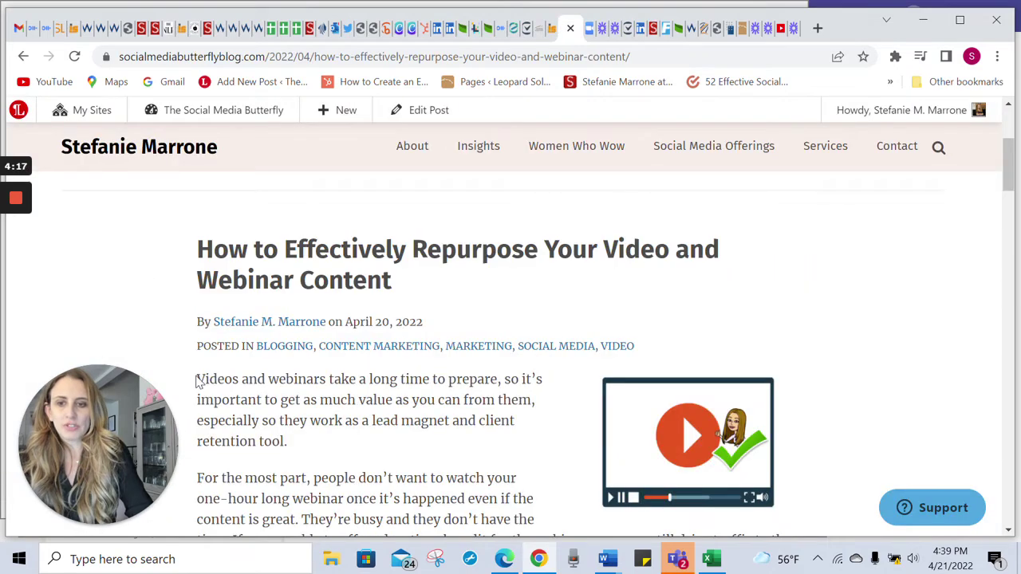
pyautogui.moveTo(197, 381); pyautogui.dragTo(830, 394)
pyautogui.scroll(-9, 250, 435)
pyautogui.scroll(-12, 250, 422)
pyautogui.scroll(-6, 598, 340)
pyautogui.scroll(-3, 622, 283)
pyautogui.scroll(3, 654, 232)
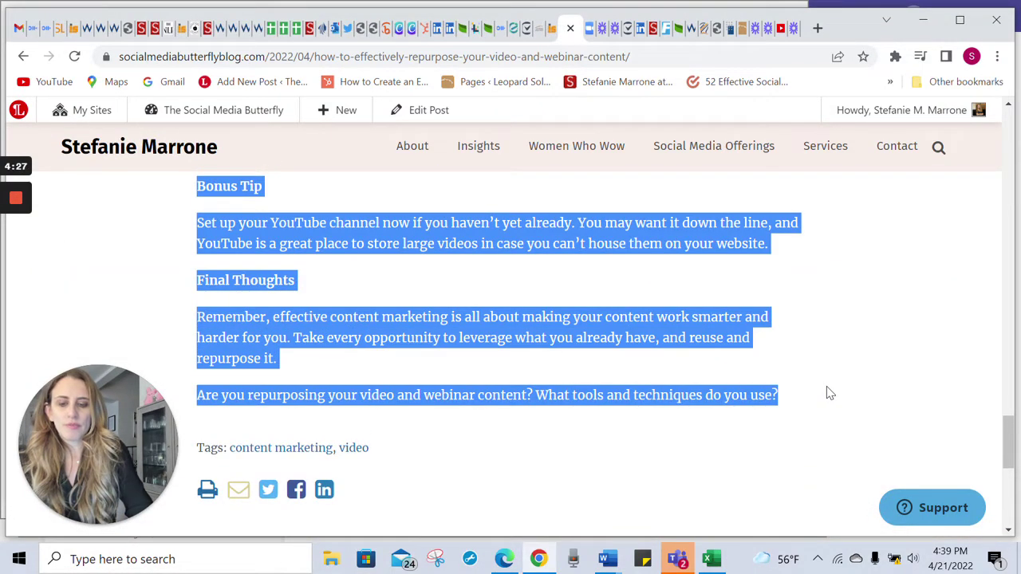
pyautogui.click(639, 29)
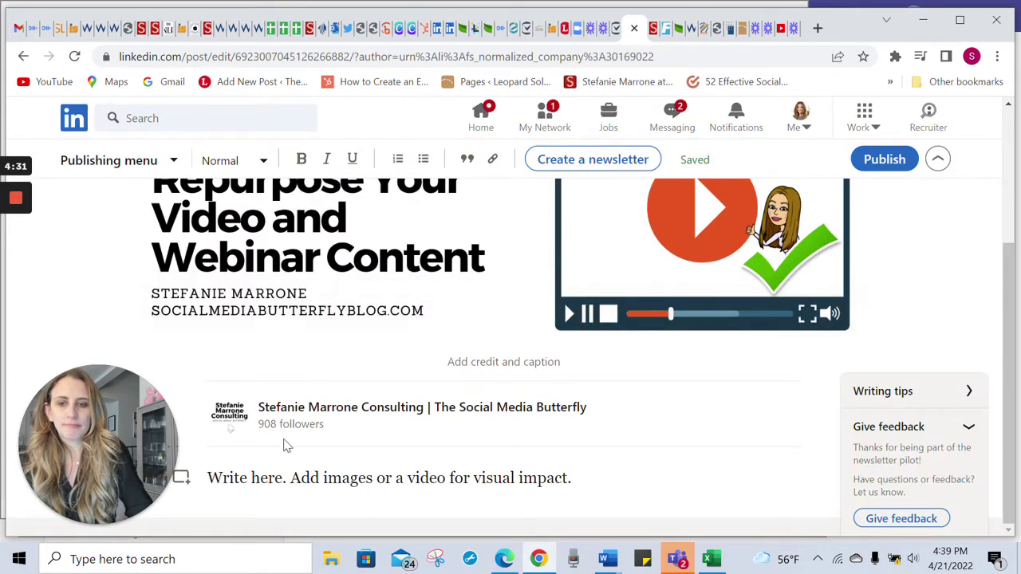
# Paste the copied blog text into the article body
pyautogui.rightClick(265, 472)
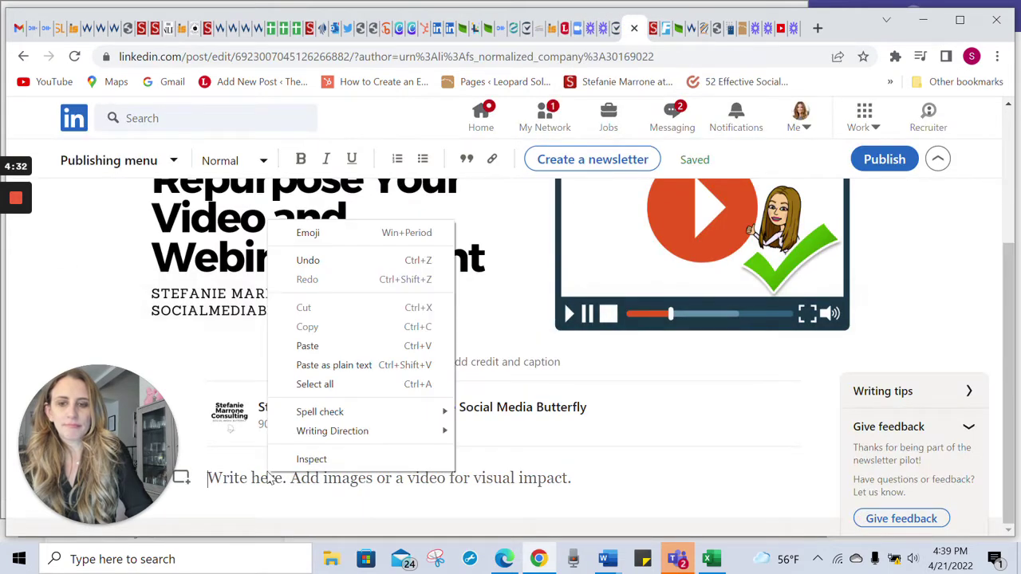
pyautogui.click(315, 349)
pyautogui.scroll(-2, 358, 440)
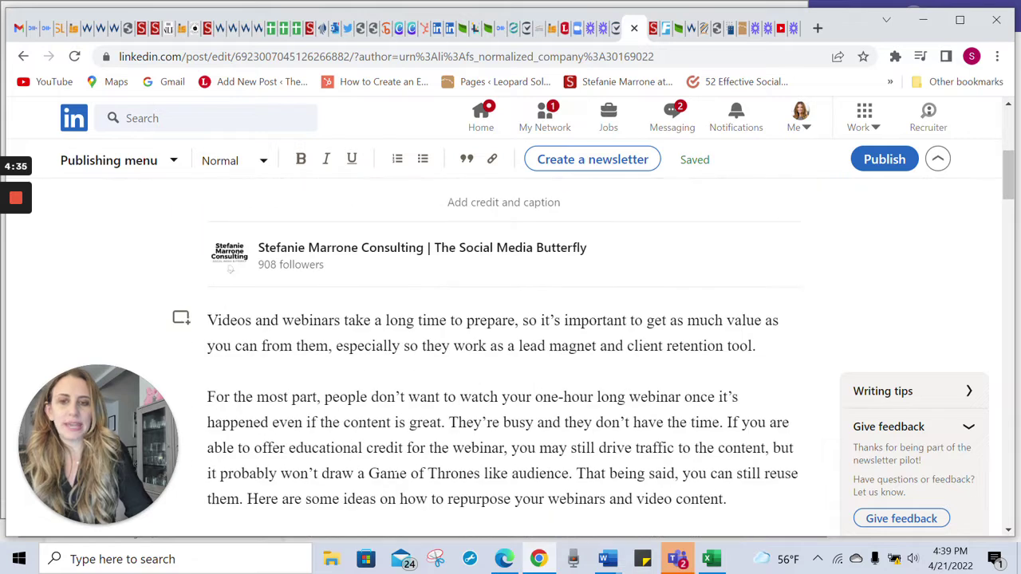
pyautogui.scroll(-8, 485, 359)
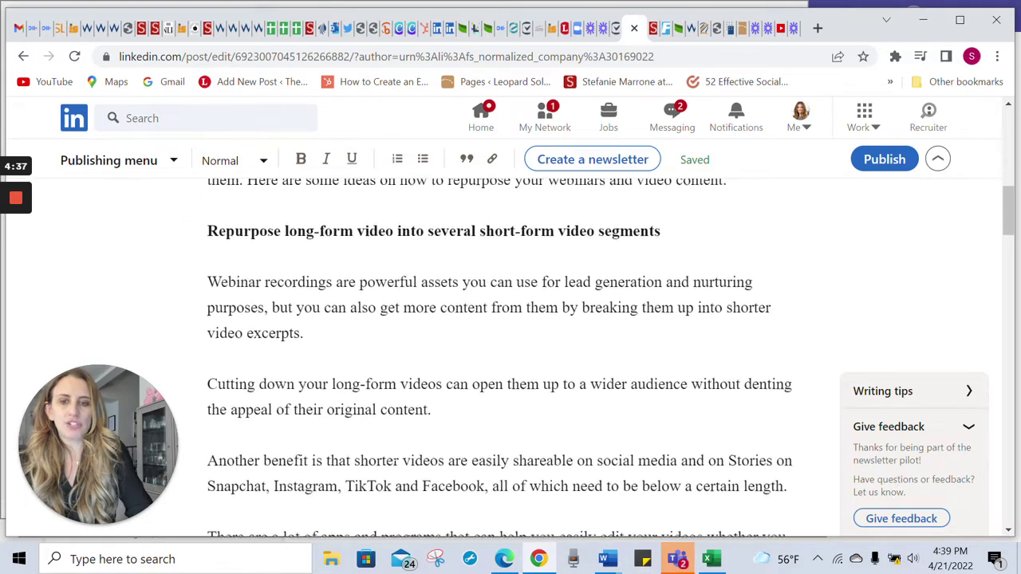
pyautogui.scroll(-8, 503, 356)
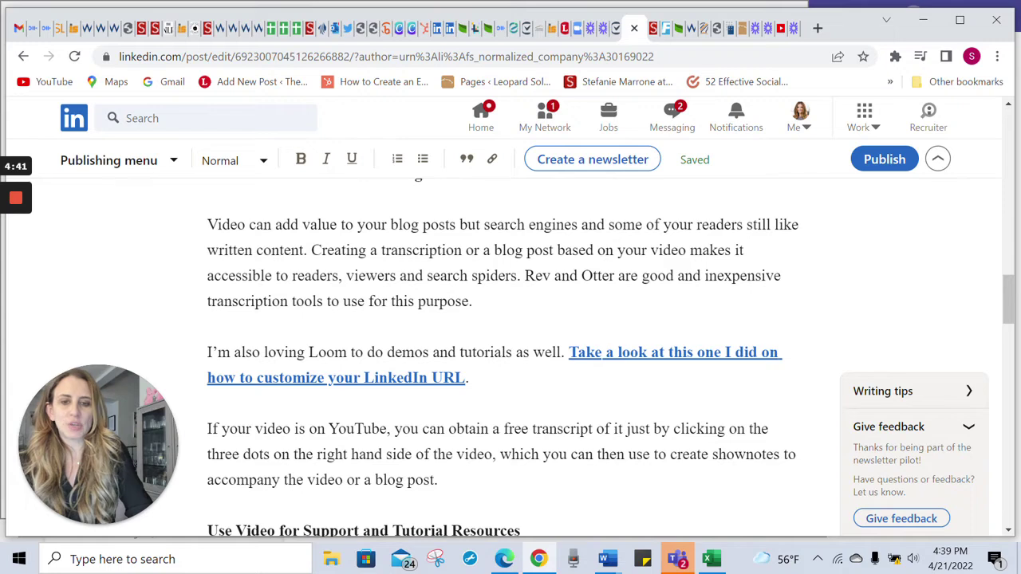
pyautogui.scroll(-2, 503, 359)
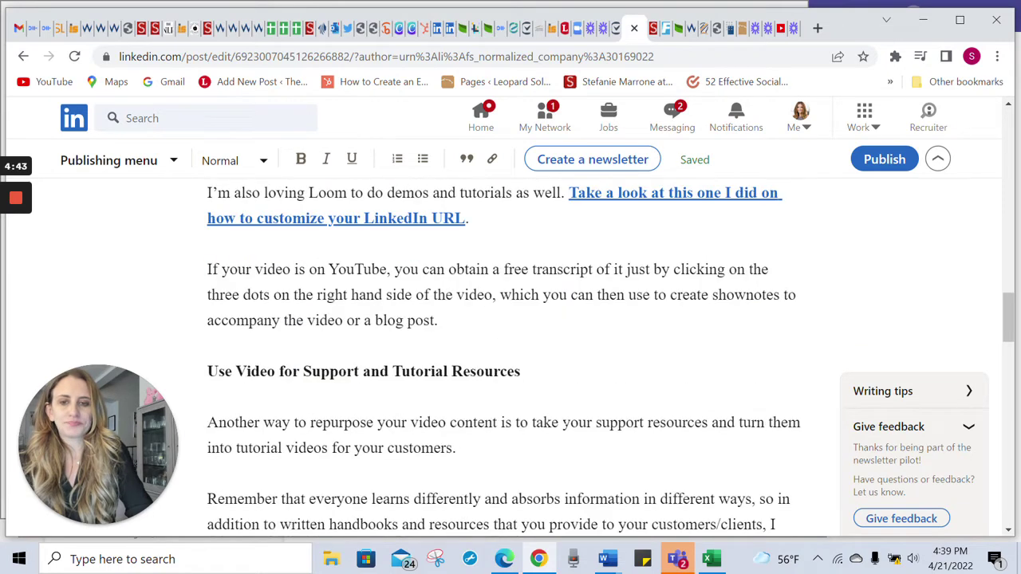
pyautogui.scroll(-9, 503, 359)
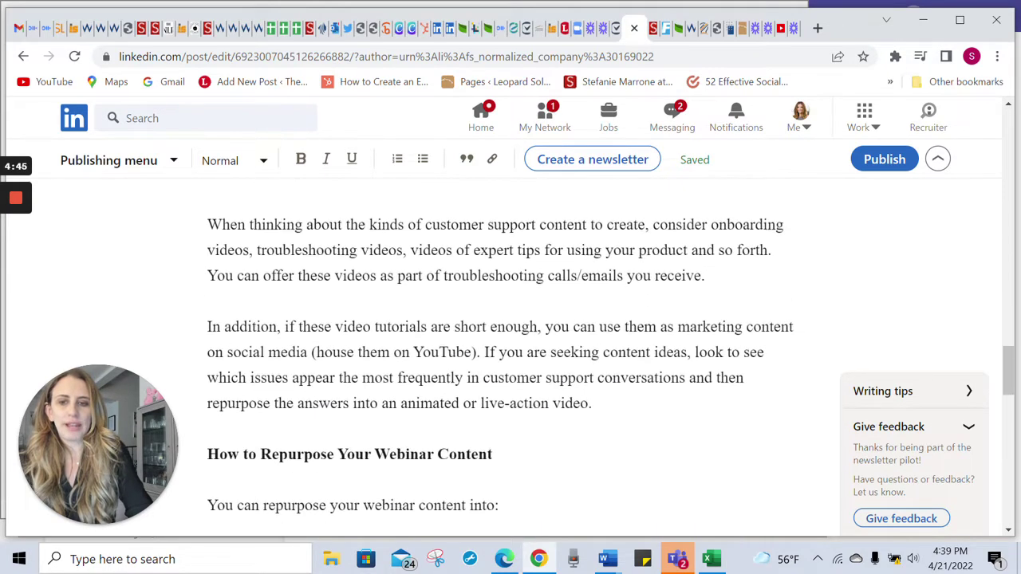
pyautogui.scroll(-1, 503, 360)
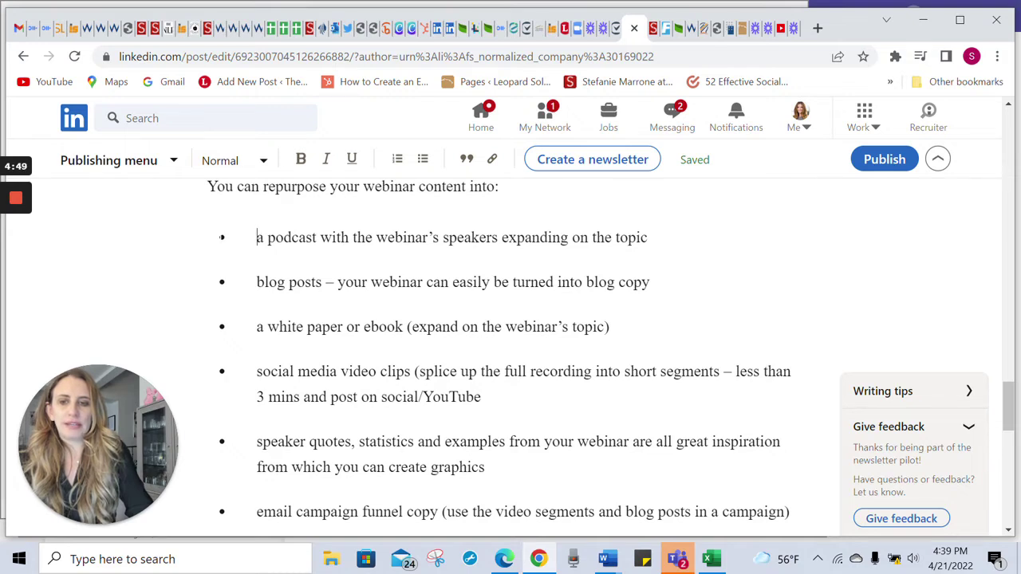
# Restore the podcast line's bullet and add an empty line after the closing question
pyautogui.press('BackSpace')
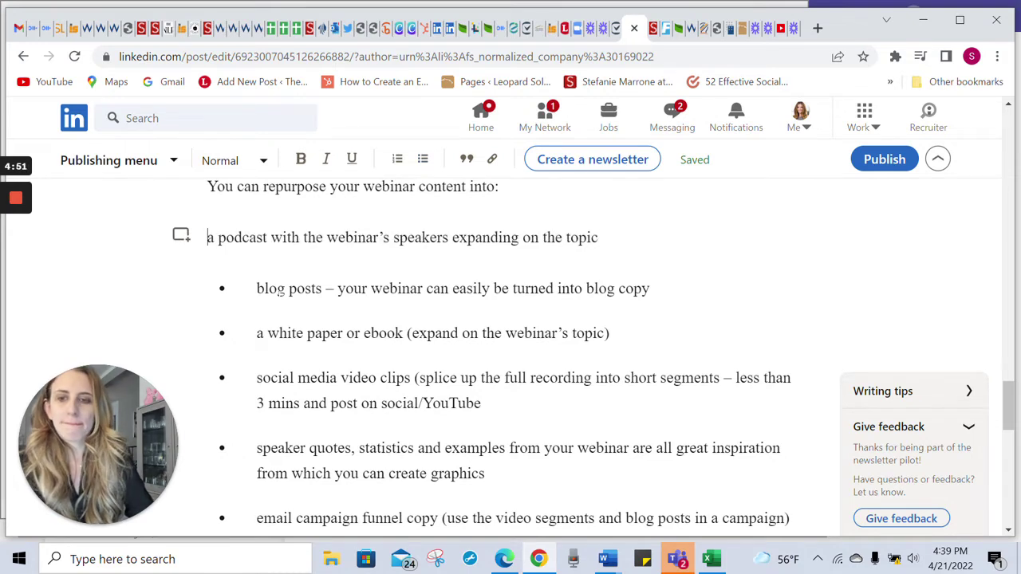
pyautogui.click(423, 158)
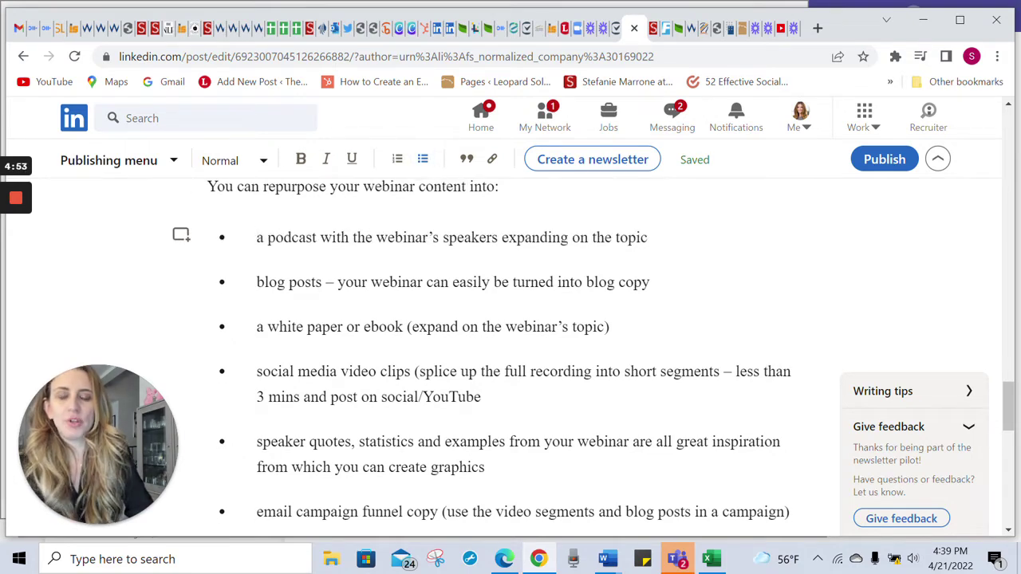
pyautogui.scroll(-5, 511, 359)
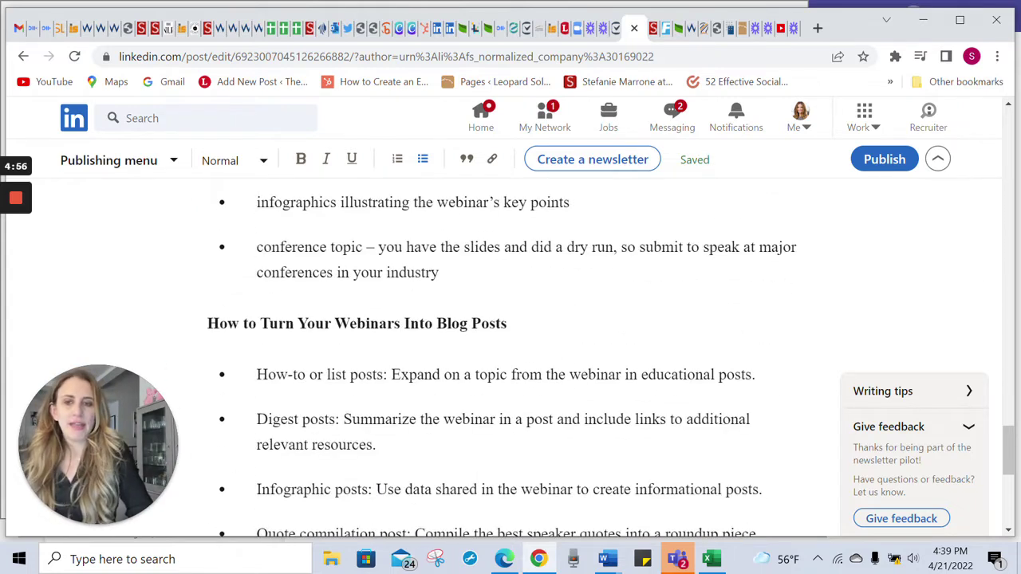
pyautogui.scroll(-3, 399, 295)
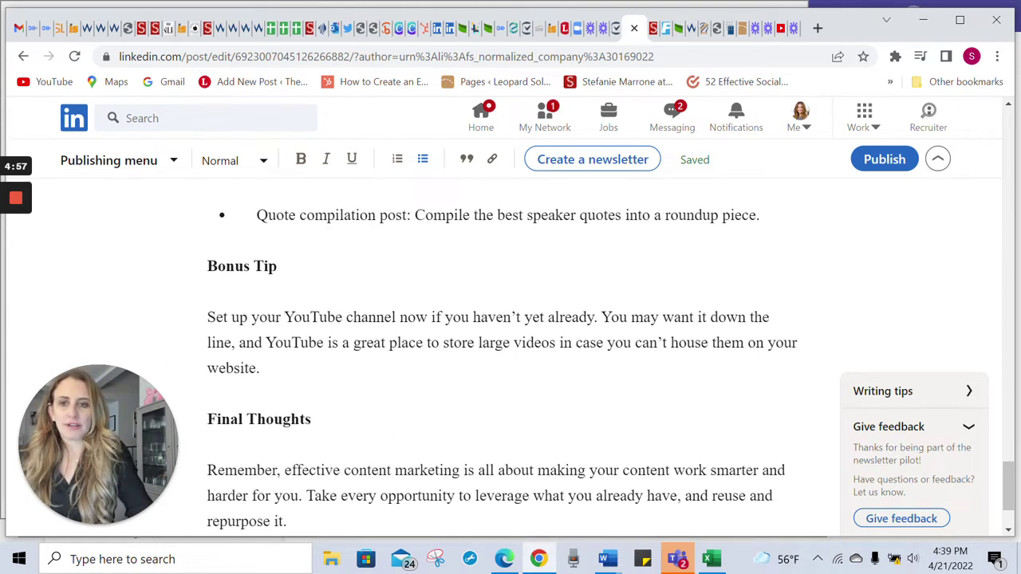
pyautogui.scroll(-3, 398, 295)
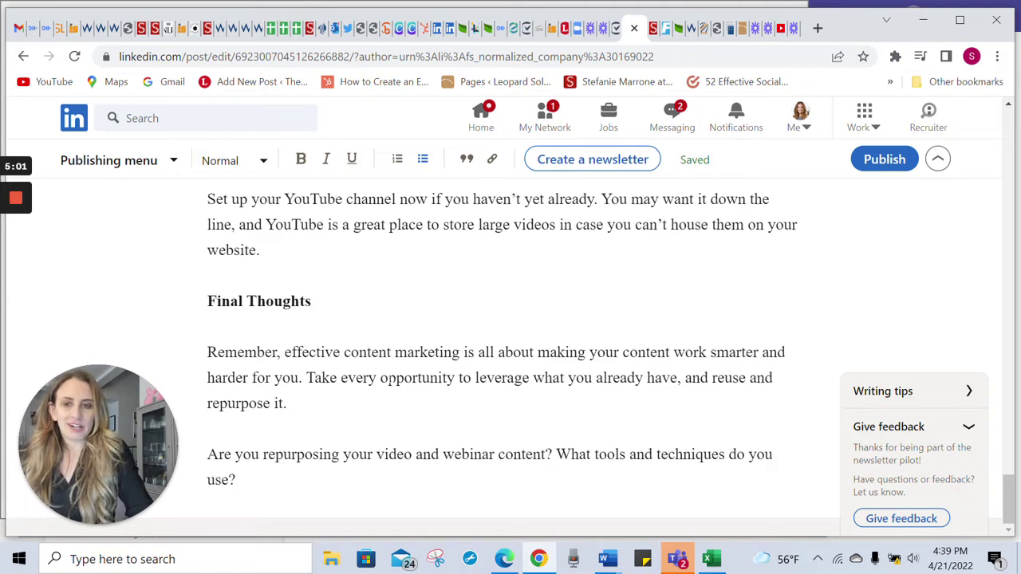
pyautogui.press('Return')
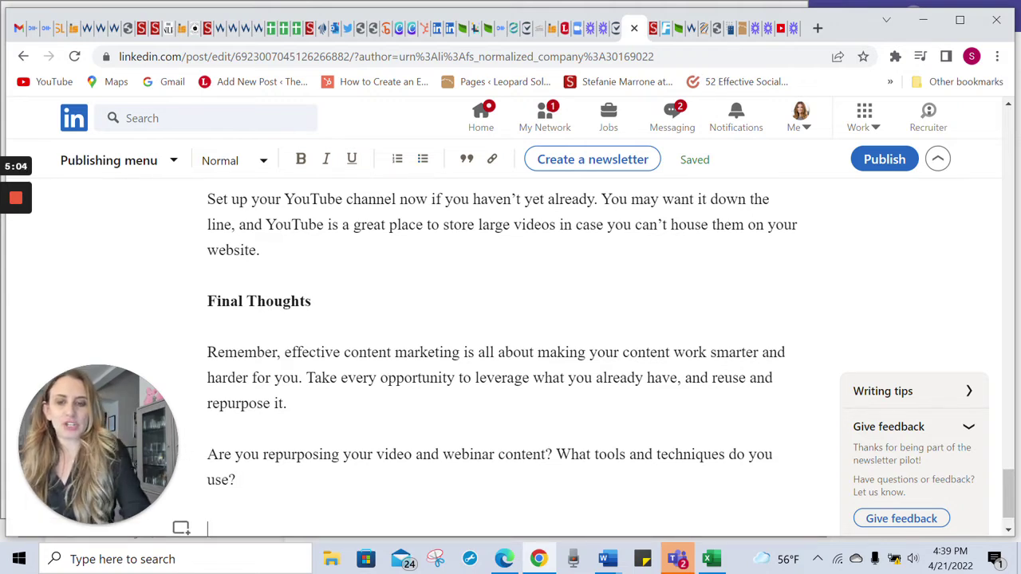
# Copy the author bio paragraph from the JD Supra article
pyautogui.click(147, 30)
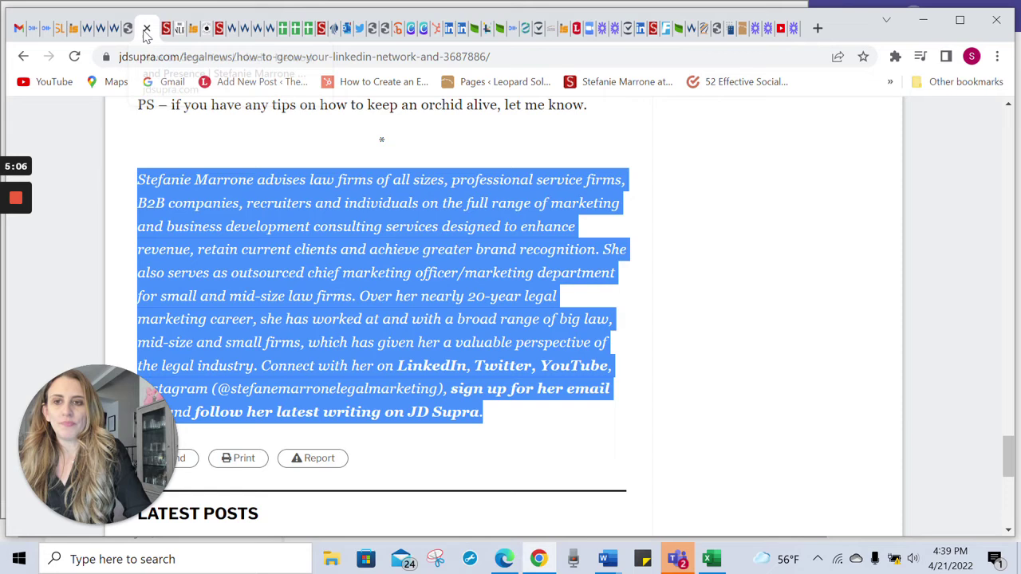
pyautogui.rightClick(303, 206)
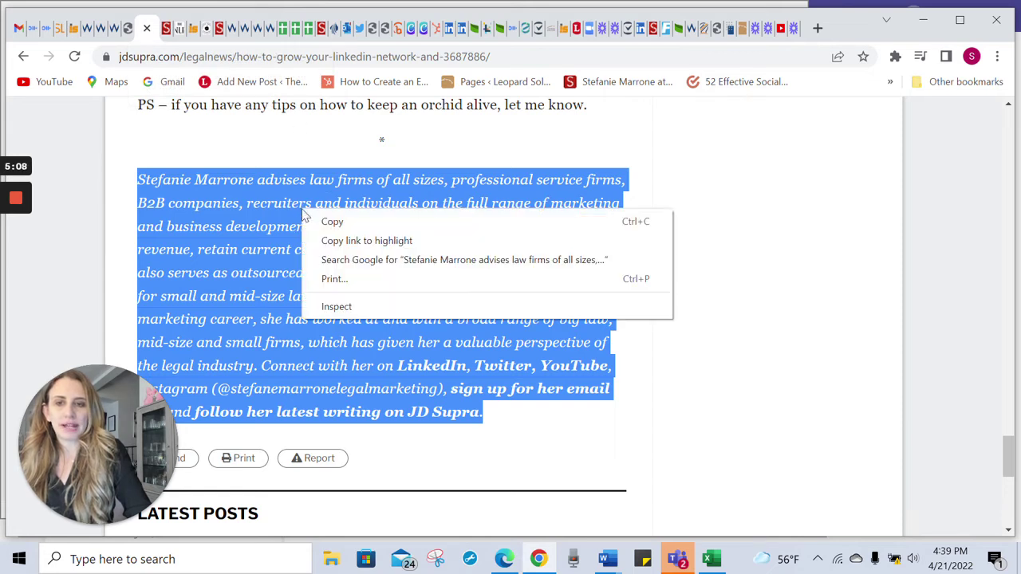
pyautogui.click(367, 221)
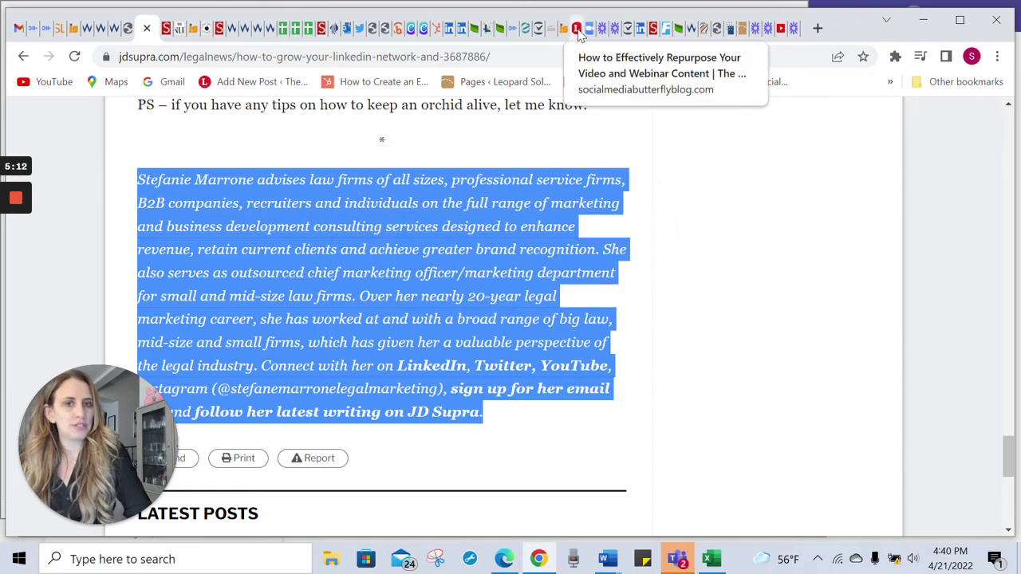
# Paste the author bio with its LinkedIn, Twitter, YouTube and JD Supra links at the draft's end
pyautogui.click(625, 29)
pyautogui.rightClick(262, 518)
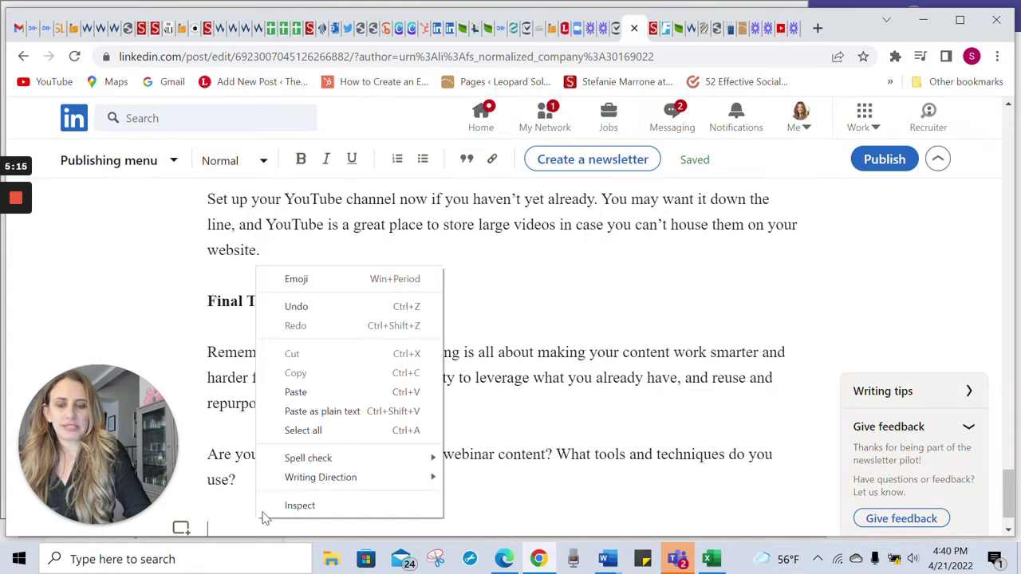
pyautogui.click(333, 392)
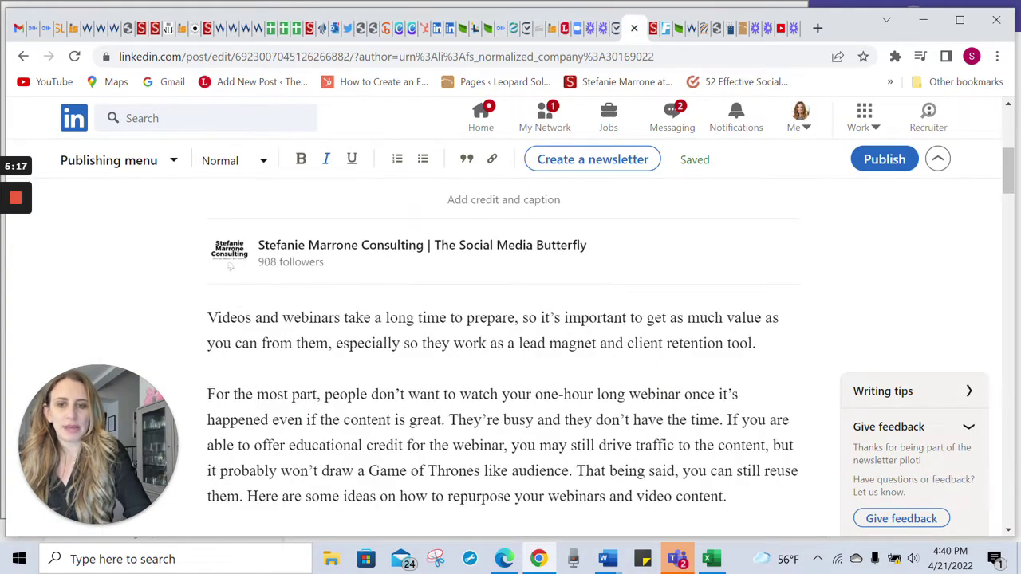
pyautogui.scroll(-20, 502, 359)
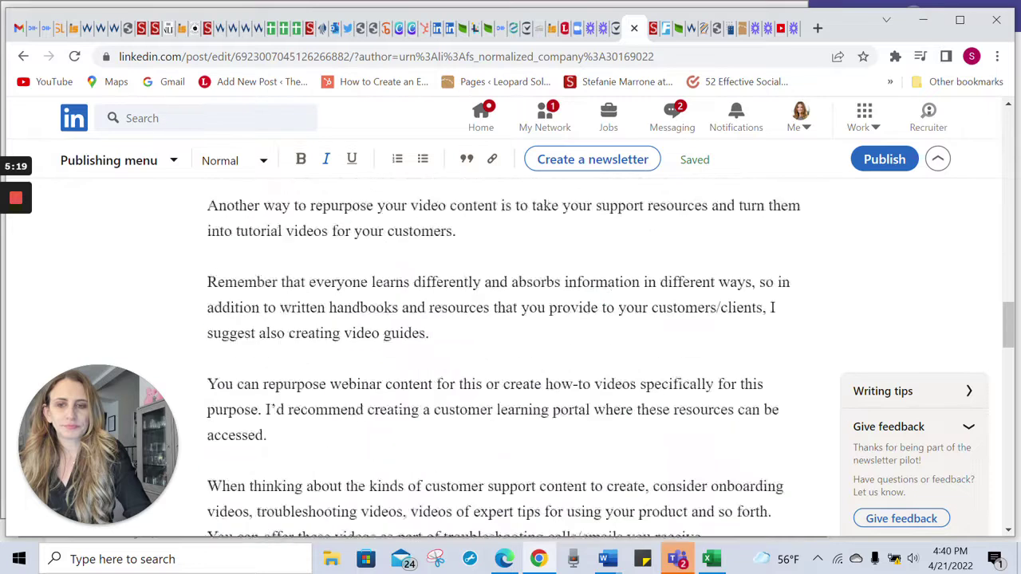
pyautogui.scroll(-4, 503, 360)
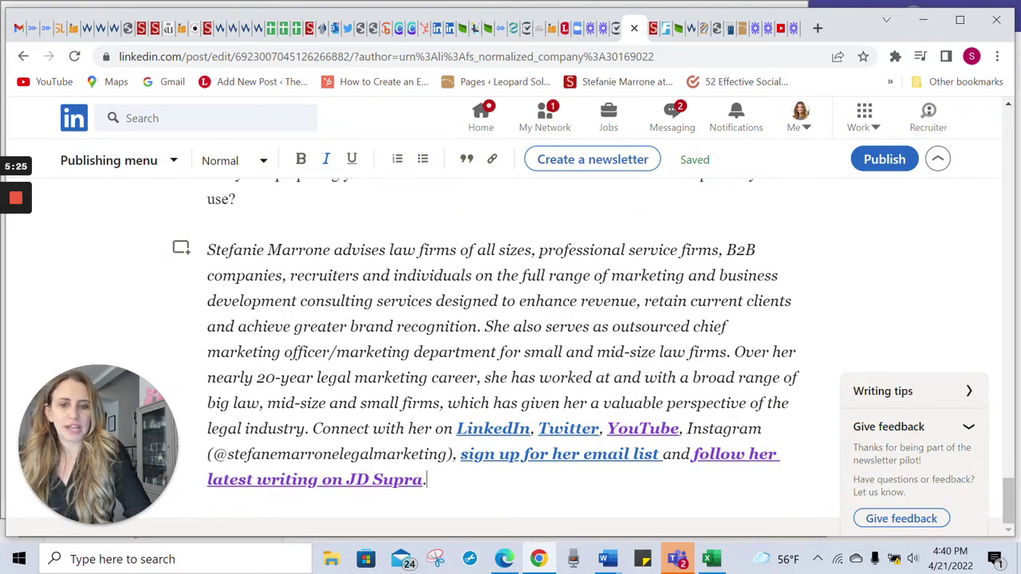
pyautogui.scroll(2, 503, 359)
pyautogui.scroll(-2, 502, 359)
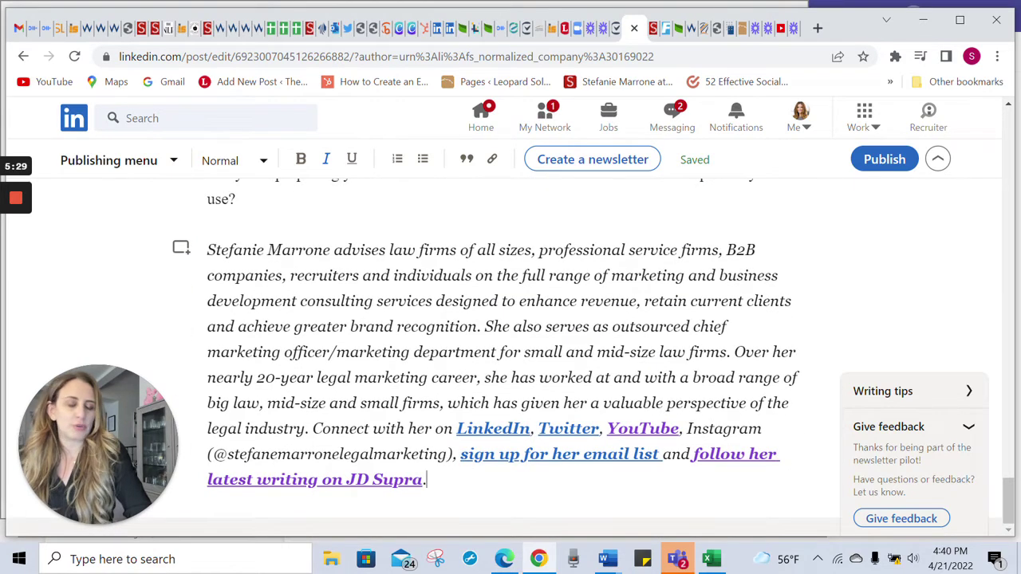
pyautogui.scroll(8, 511, 351)
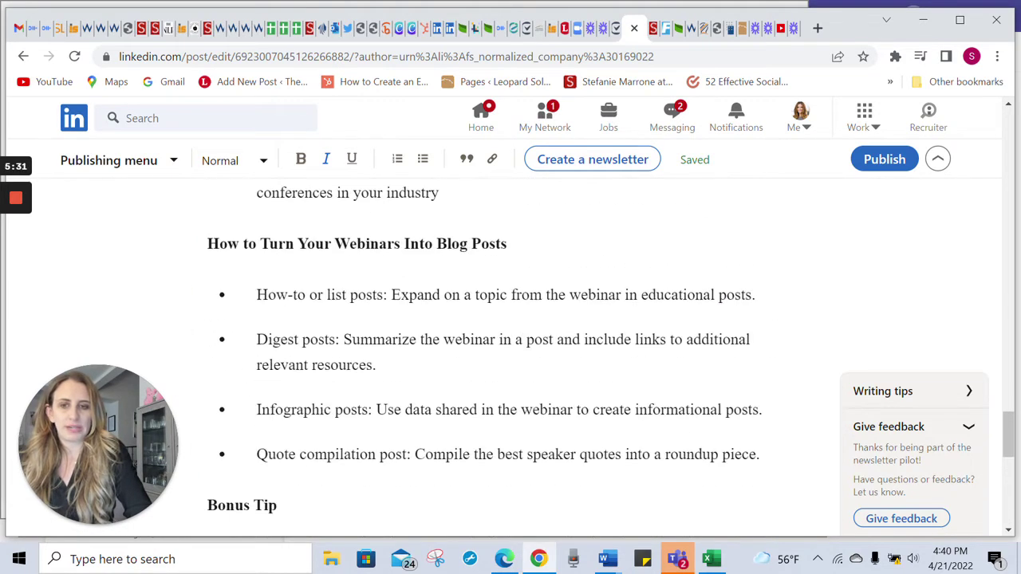
pyautogui.scroll(3, 511, 351)
pyautogui.scroll(-4, 511, 351)
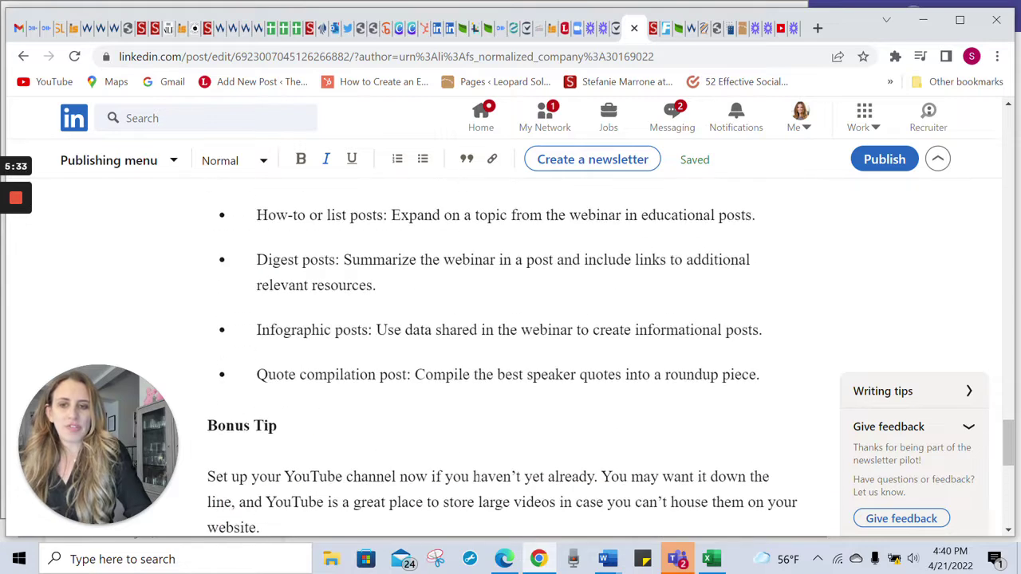
# Insert a Video block beside the 'You can repurpose…' paragraph
pyautogui.scroll(9, 409, 441)
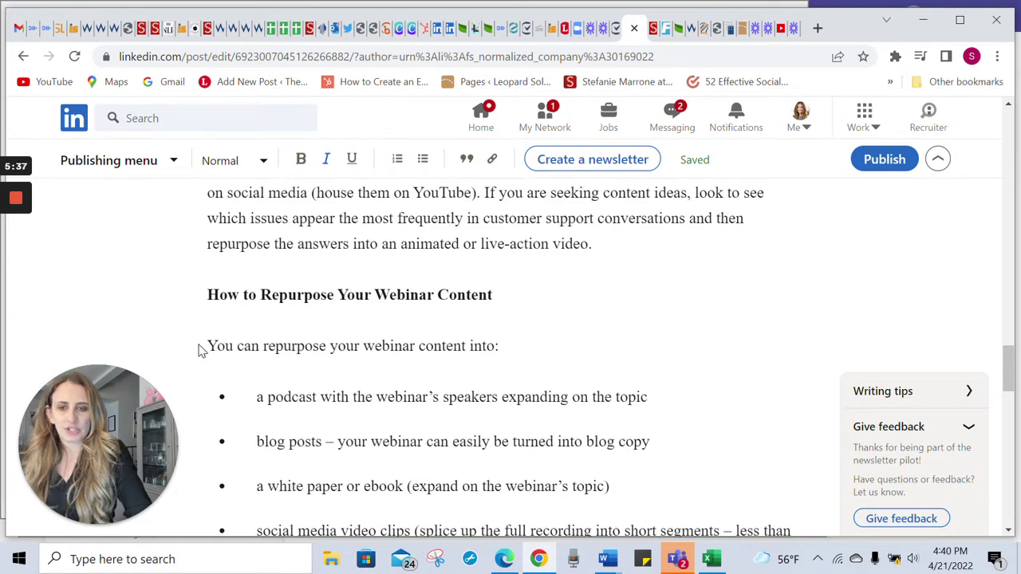
pyautogui.moveTo(186, 353)
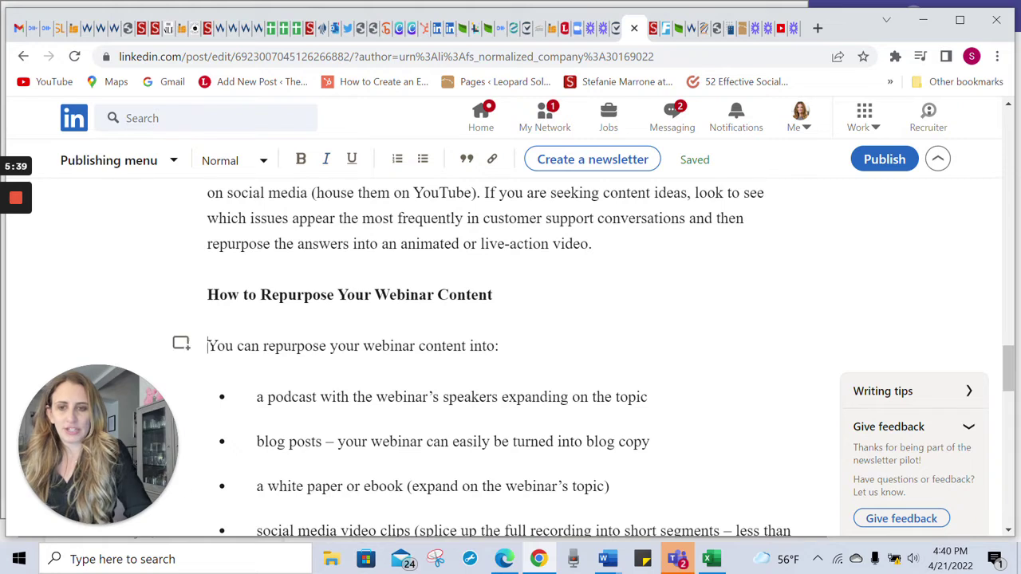
pyautogui.click(183, 349)
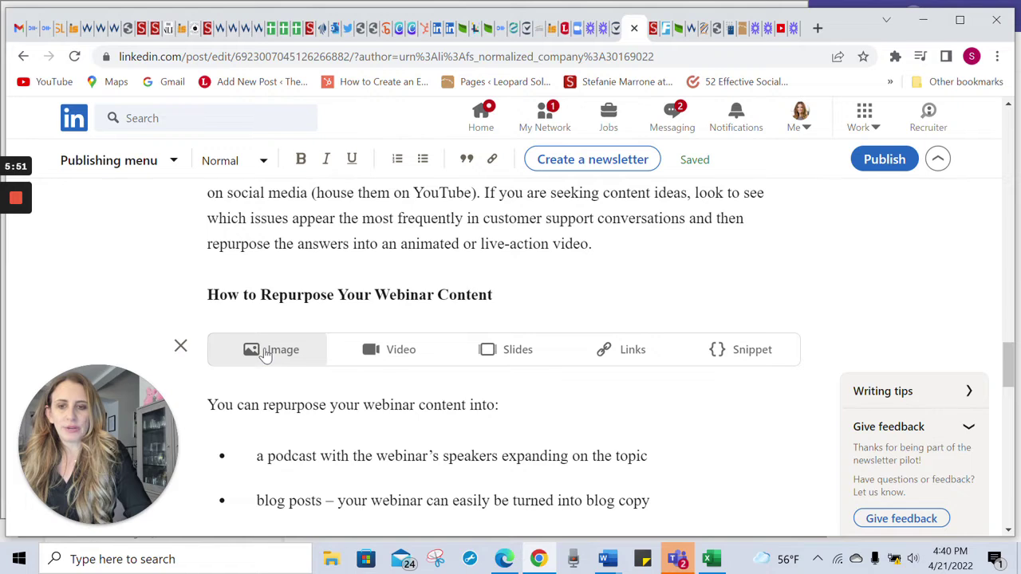
pyautogui.click(413, 352)
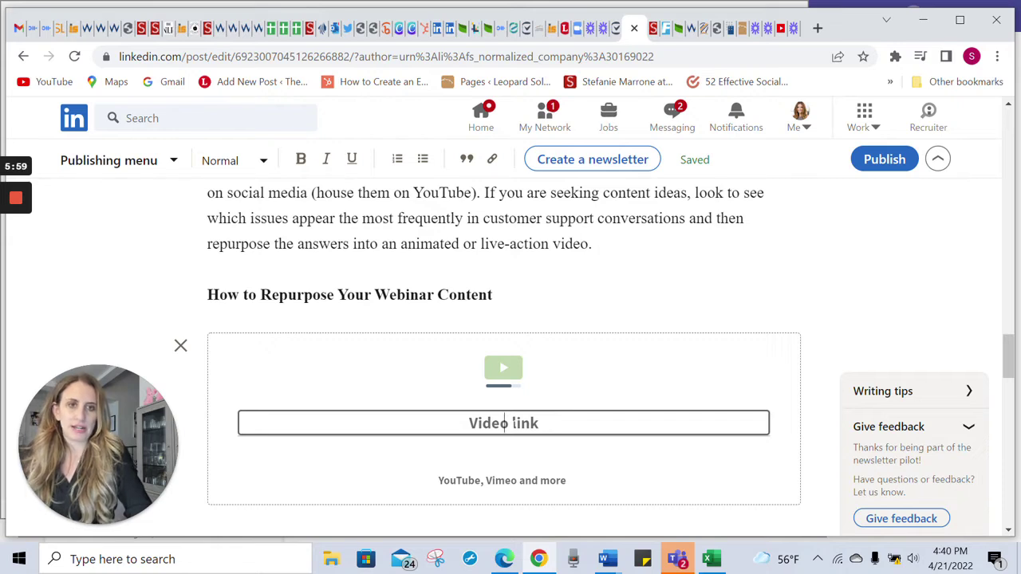
# Copy the youtu.be share link of the 'How to Customize Your LinkedIn Profile URL' video
pyautogui.click(772, 28)
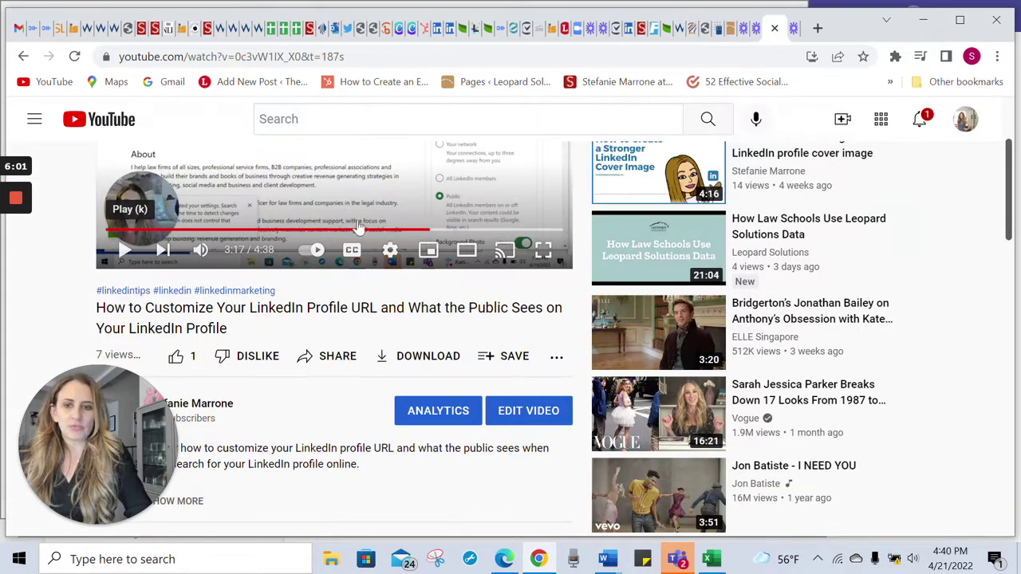
pyautogui.rightClick(341, 359)
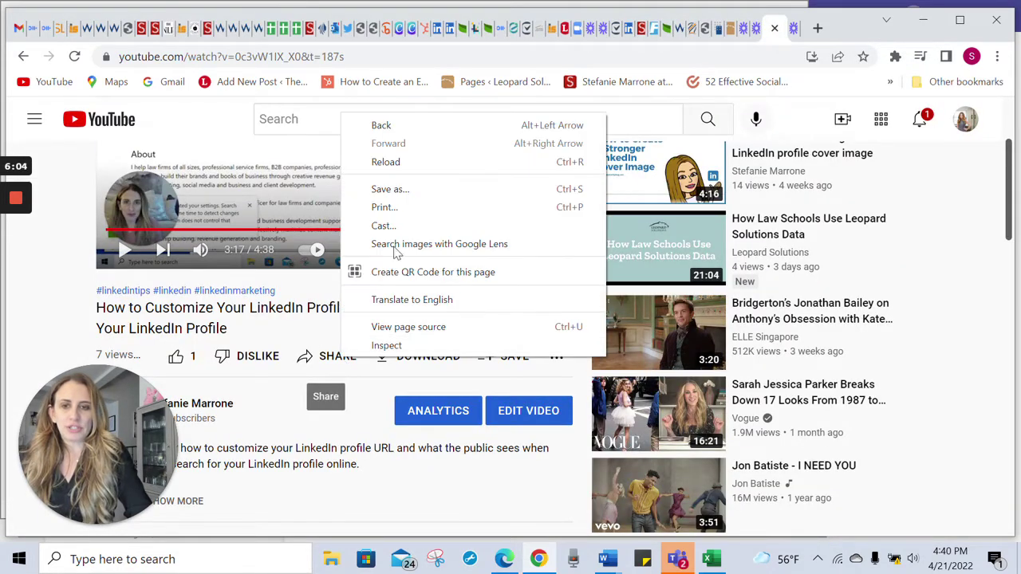
pyautogui.click(330, 363)
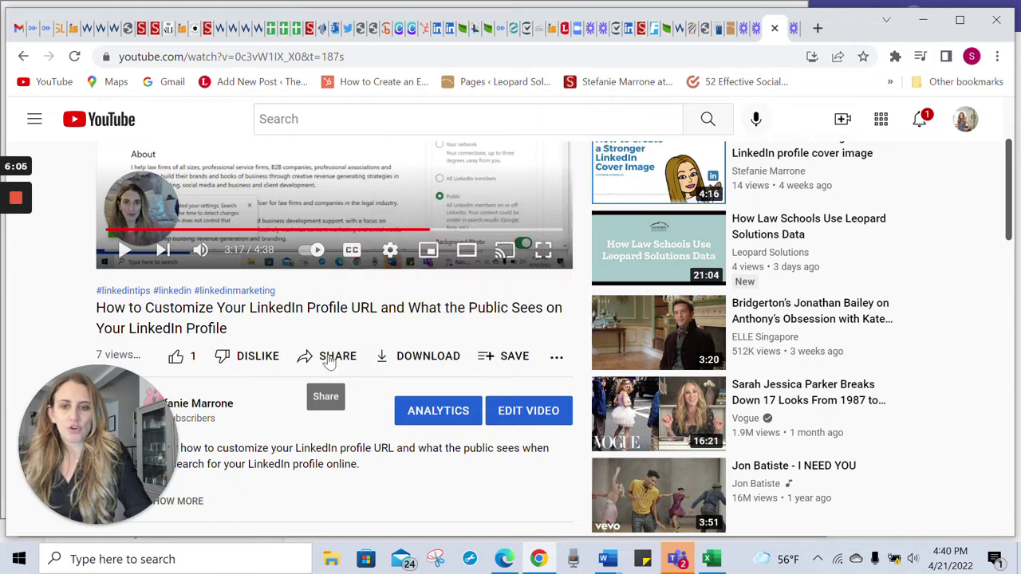
pyautogui.click(330, 363)
pyautogui.click(662, 355)
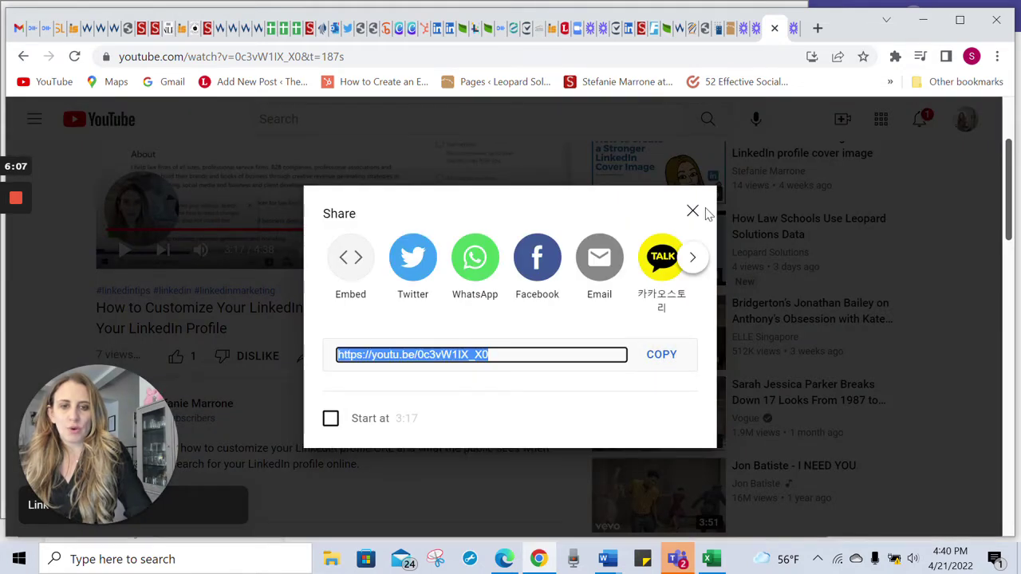
pyautogui.click(691, 211)
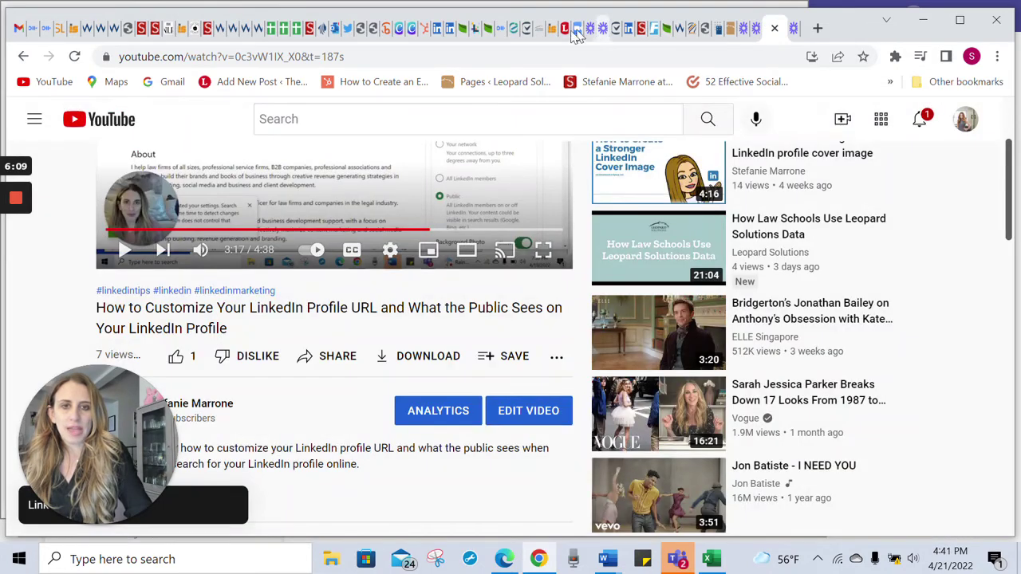
pyautogui.click(629, 30)
pyautogui.rightClick(411, 424)
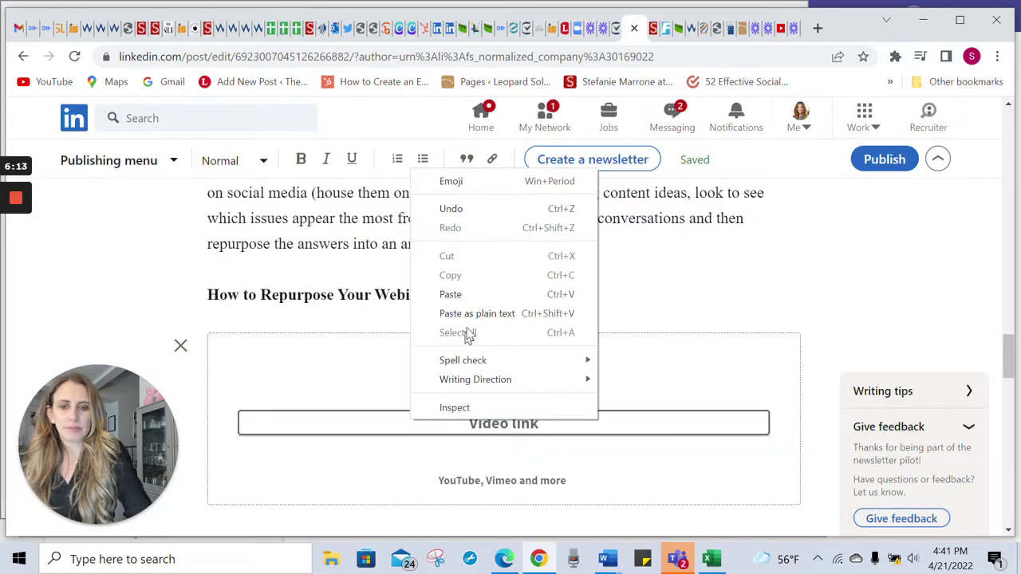
# Paste the YouTube link into the Video block to embed the video
pyautogui.click(477, 300)
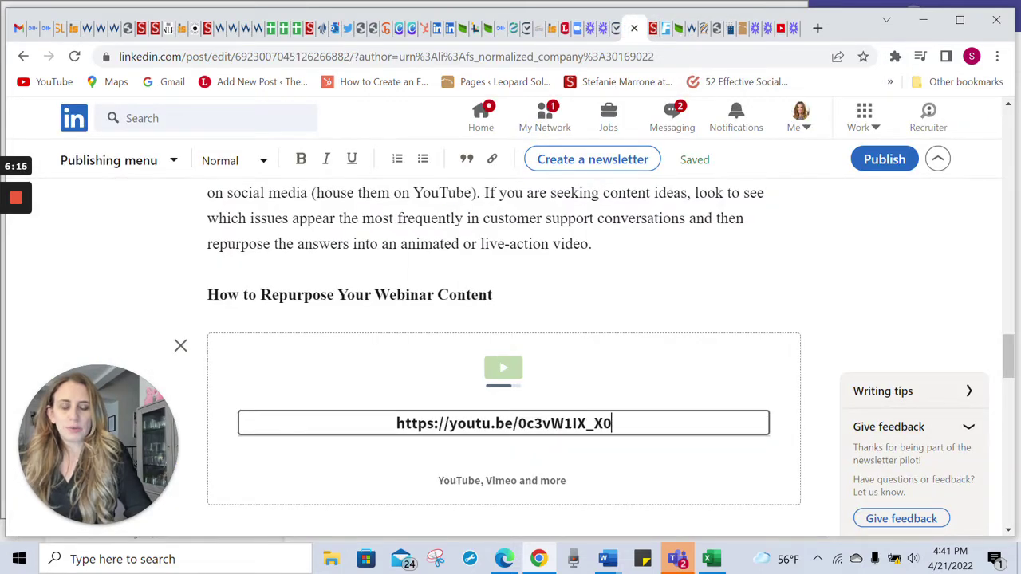
pyautogui.press('Return')
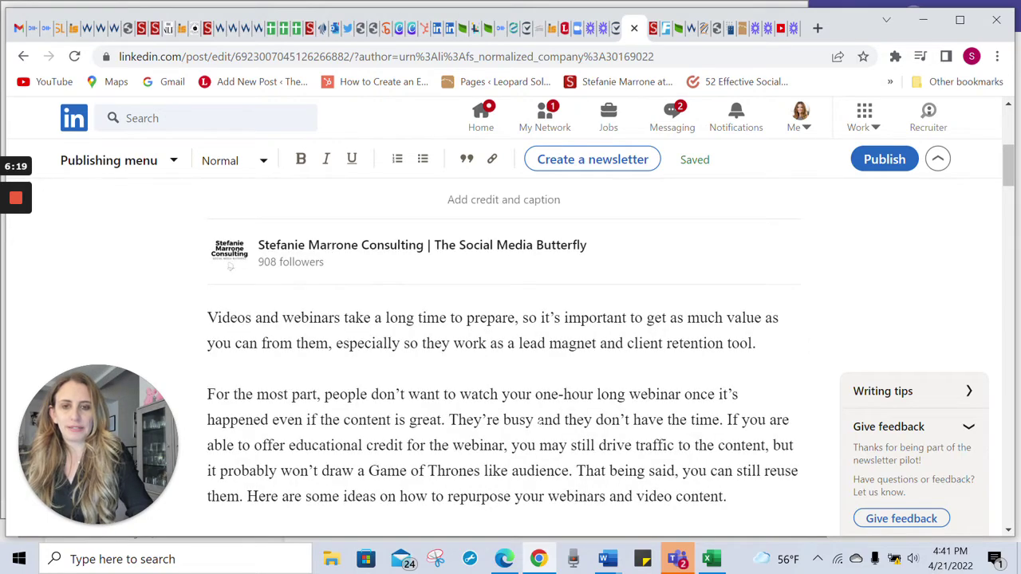
pyautogui.scroll(-20, 503, 351)
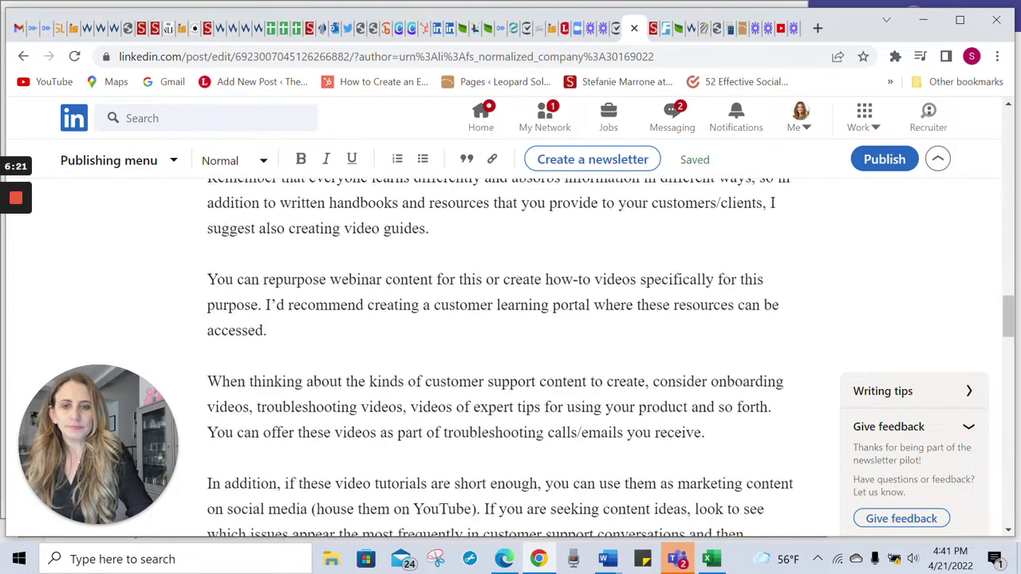
pyautogui.scroll(-6, 538, 427)
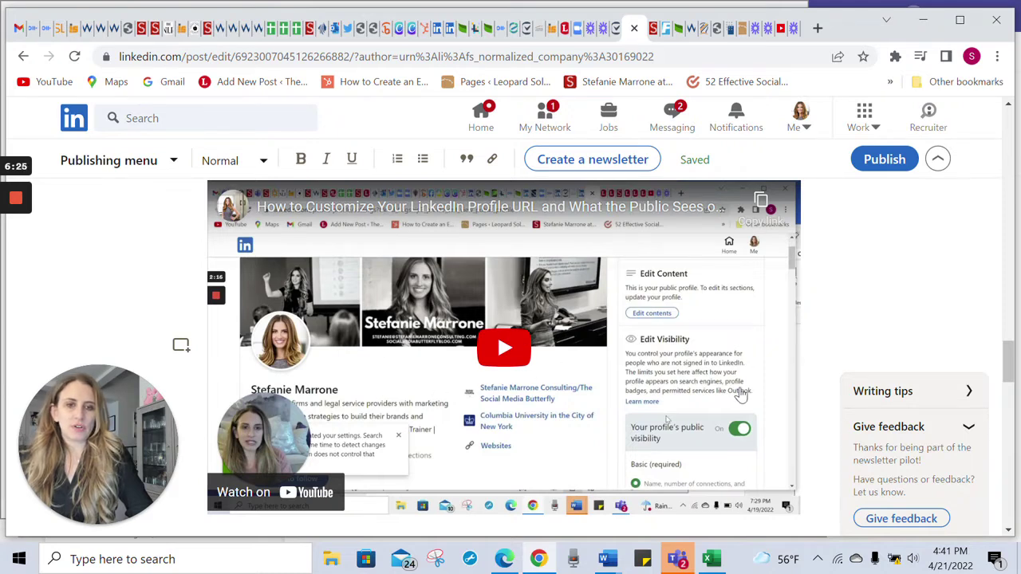
pyautogui.scroll(-1, 714, 383)
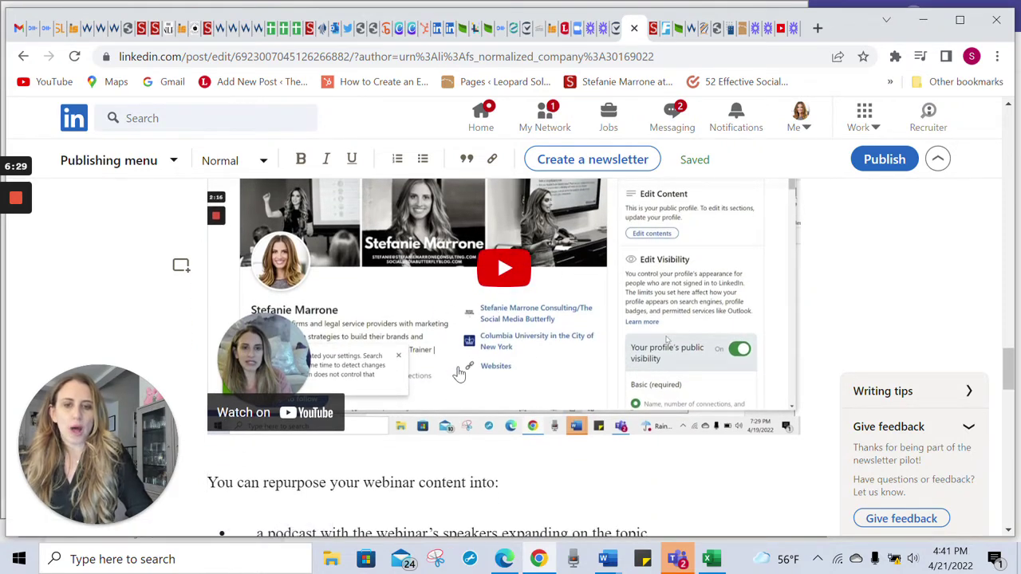
pyautogui.scroll(2, 459, 372)
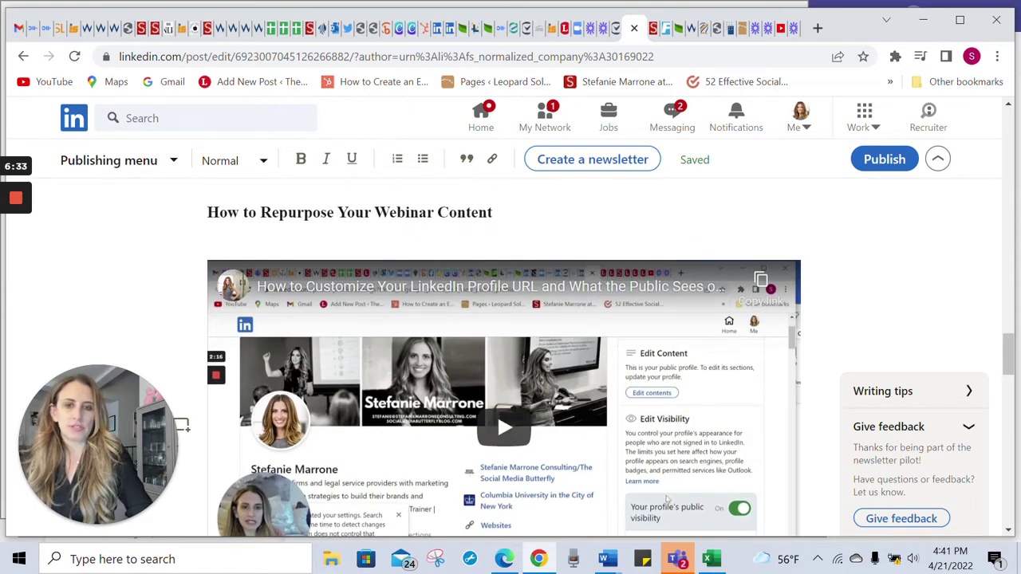
pyautogui.scroll(-1, 715, 387)
# Play and pause the embedded video to confirm it works
pyautogui.click(716, 387)
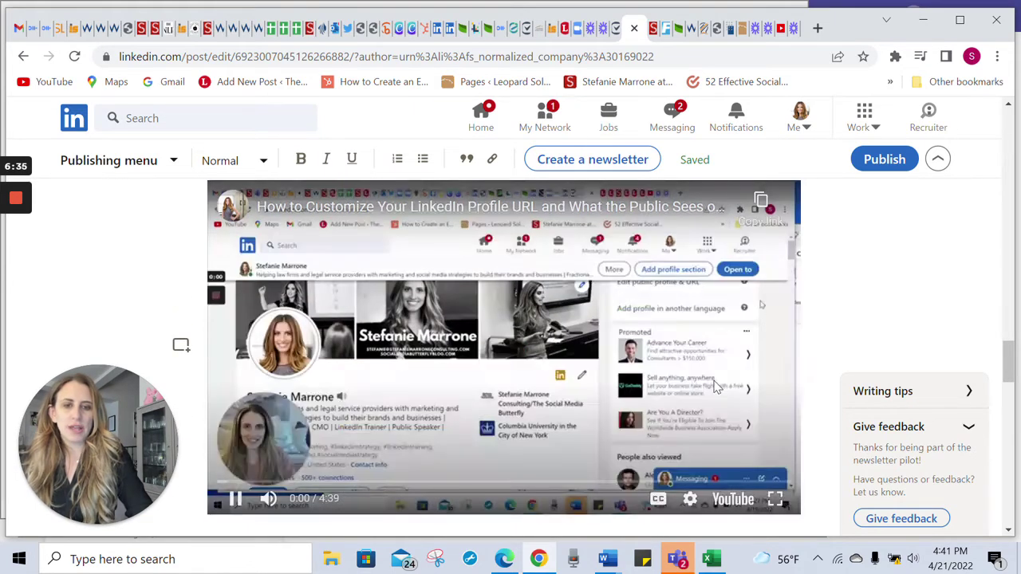
pyautogui.scroll(-1, 718, 391)
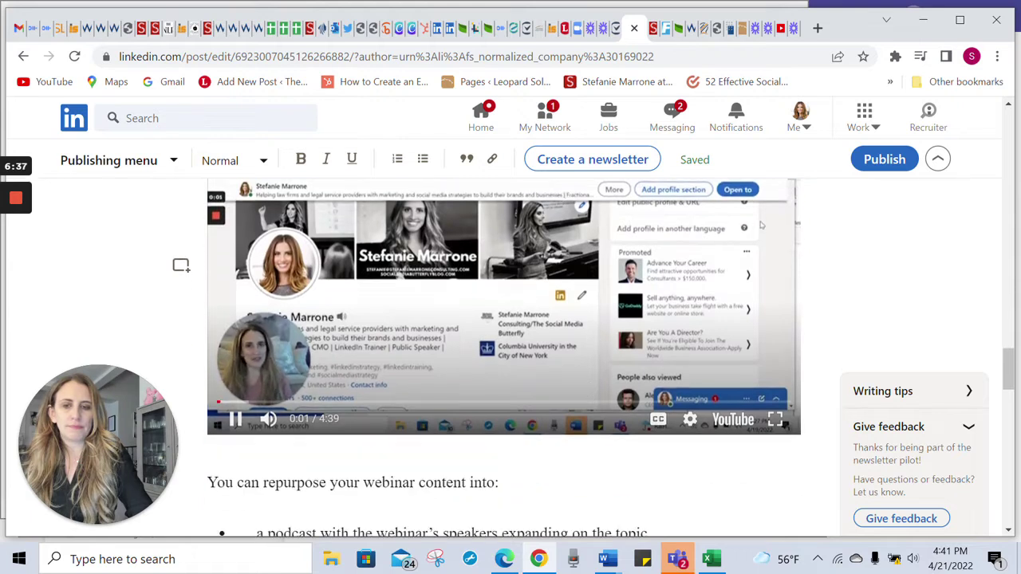
pyautogui.click(233, 425)
pyautogui.scroll(2, 696, 434)
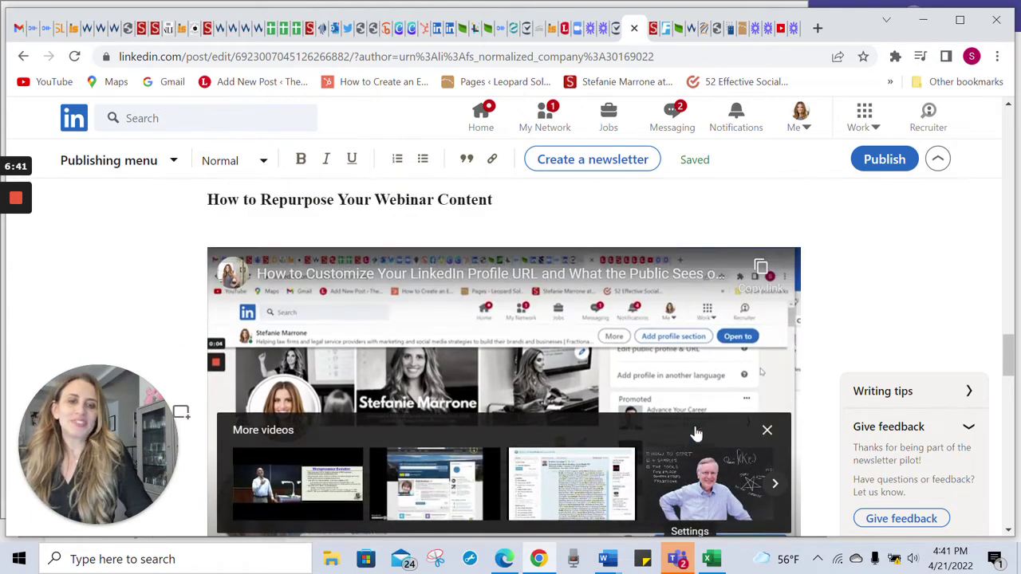
pyautogui.scroll(3, 488, 355)
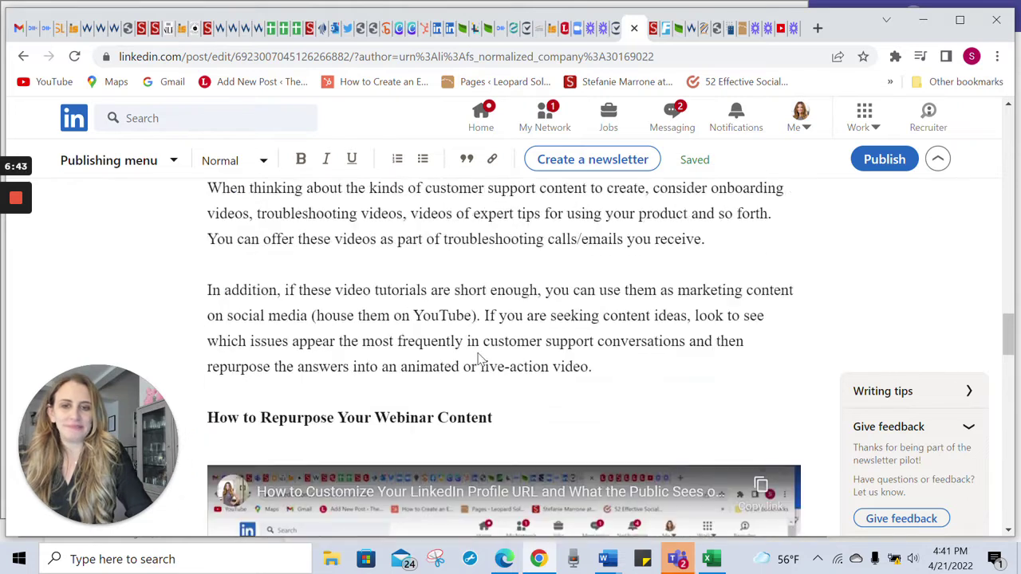
pyautogui.scroll(-7, 481, 360)
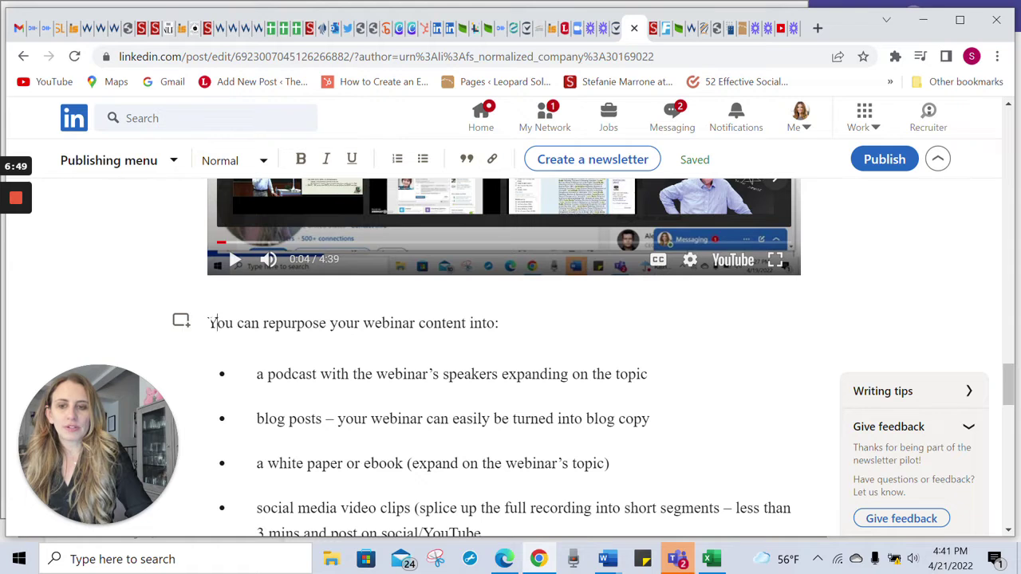
# Upload the 'How to Repurpose Your Webinar Content' PNG as an image below the video
pyautogui.click(182, 322)
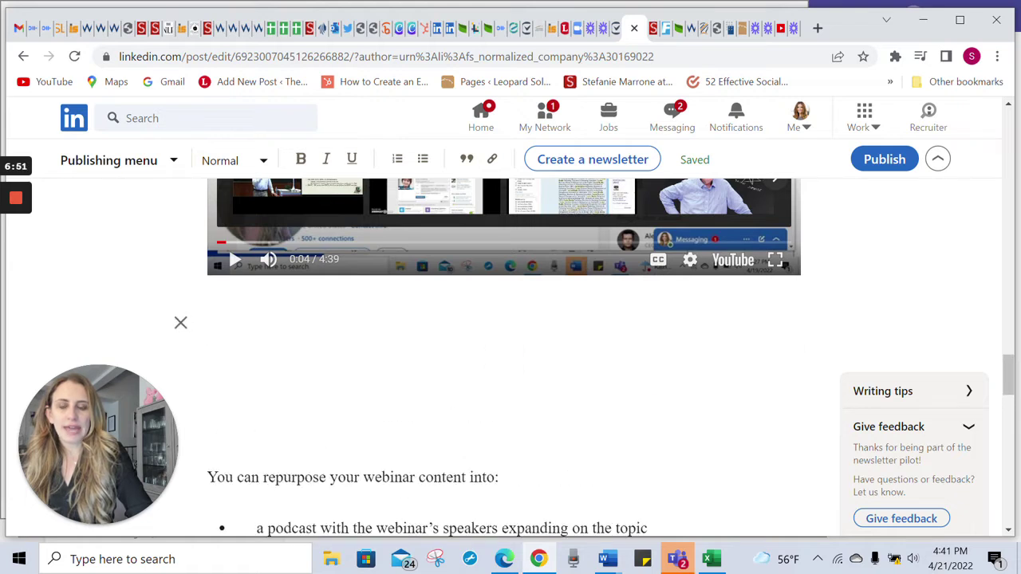
pyautogui.click(219, 322)
pyautogui.click(605, 422)
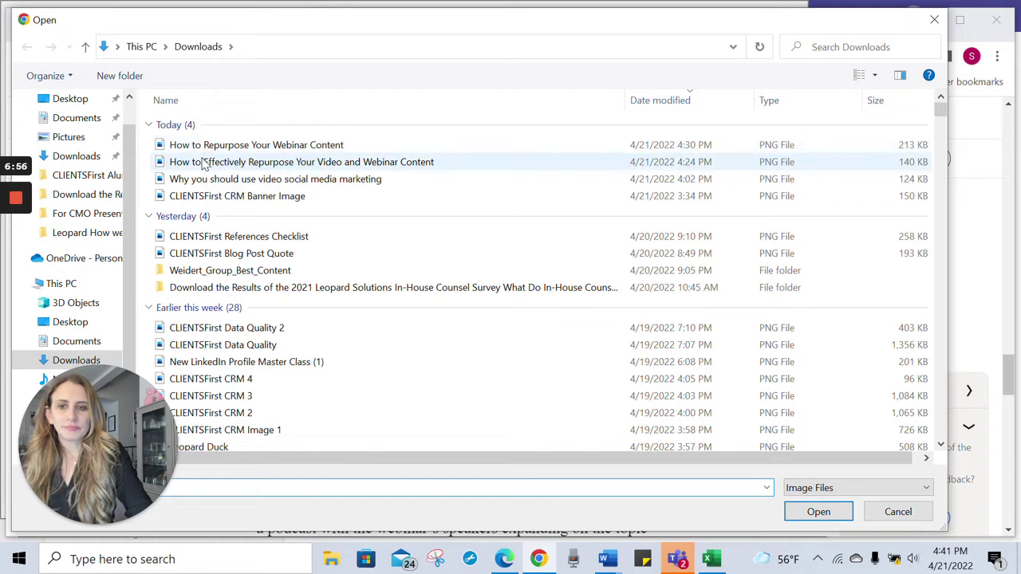
pyautogui.doubleClick(205, 151)
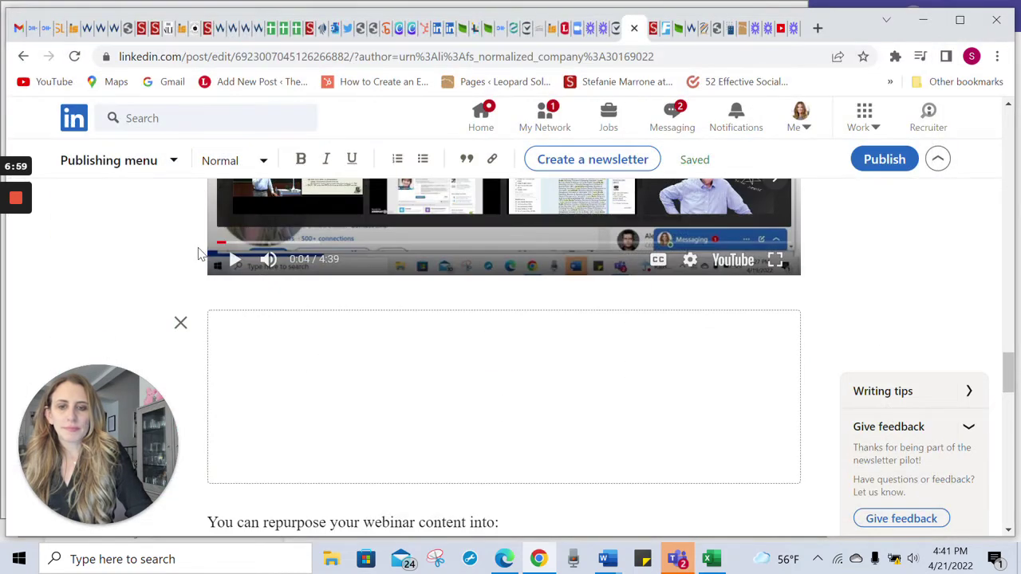
# Float the image right so the list text wraps beside it
pyautogui.scroll(-15, 510, 335)
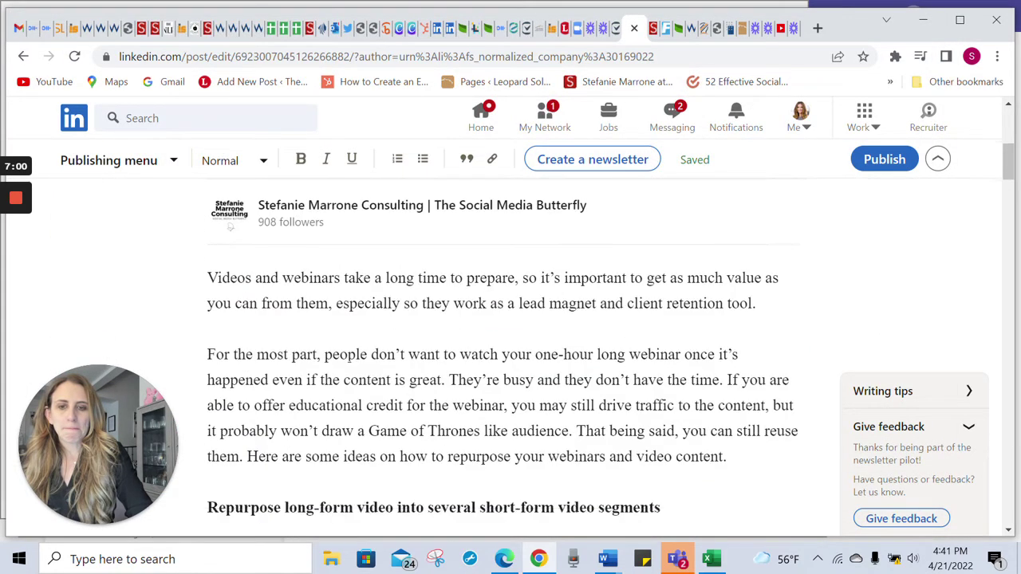
pyautogui.scroll(-8, 345, 369)
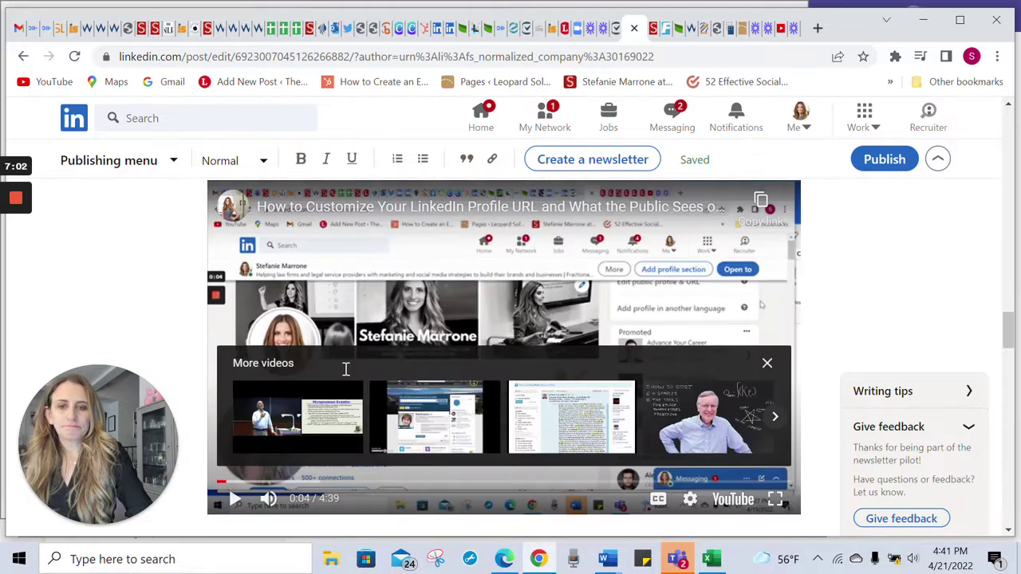
pyautogui.scroll(3, 346, 369)
pyautogui.scroll(-8, 345, 369)
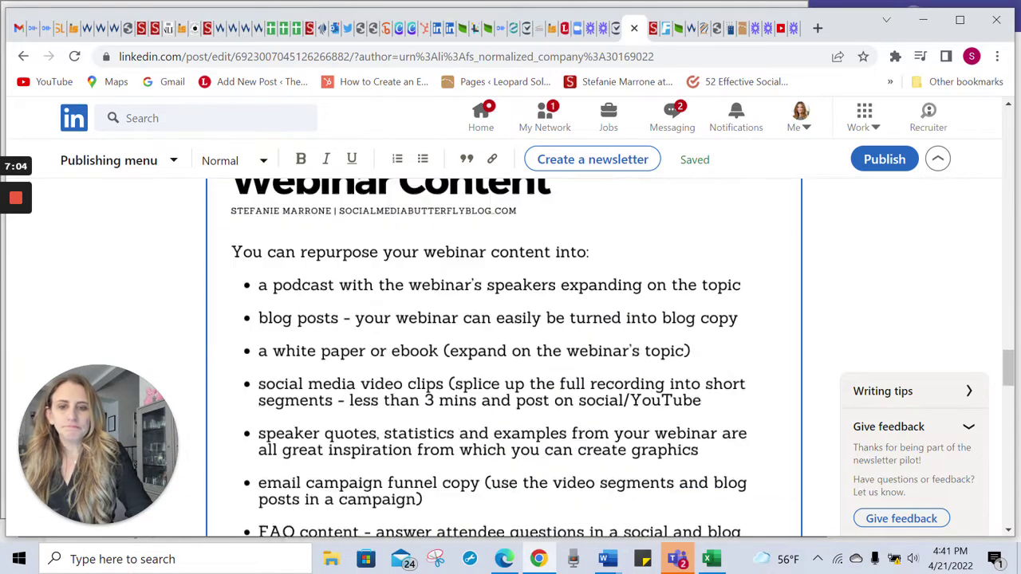
pyautogui.scroll(4, 345, 369)
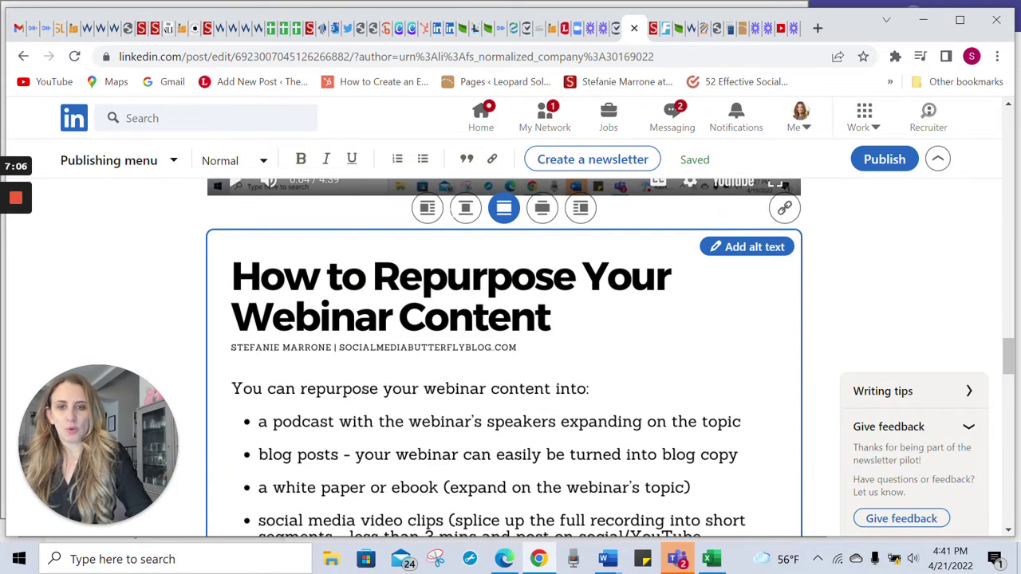
pyautogui.click(580, 209)
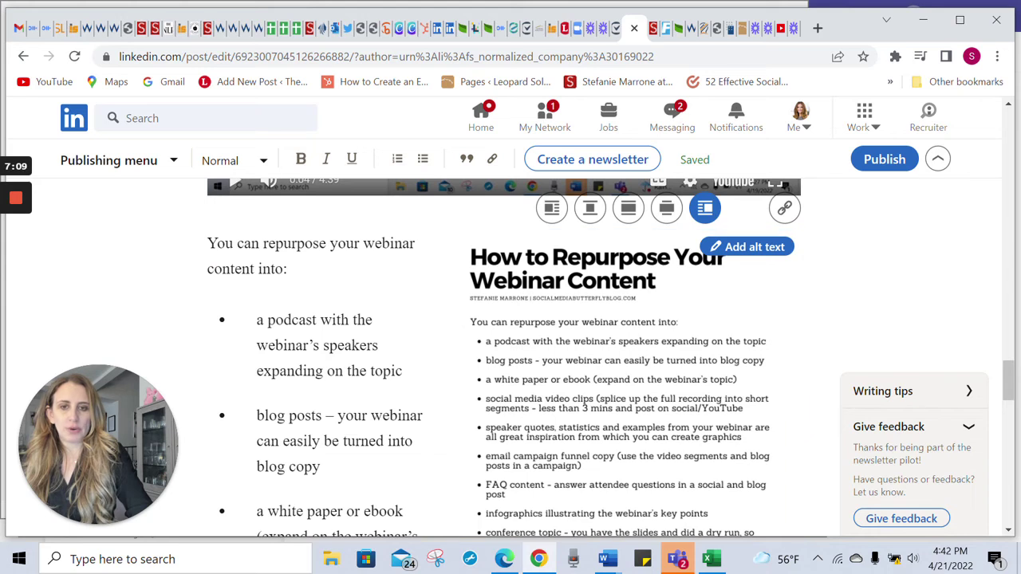
pyautogui.scroll(-1, 505, 357)
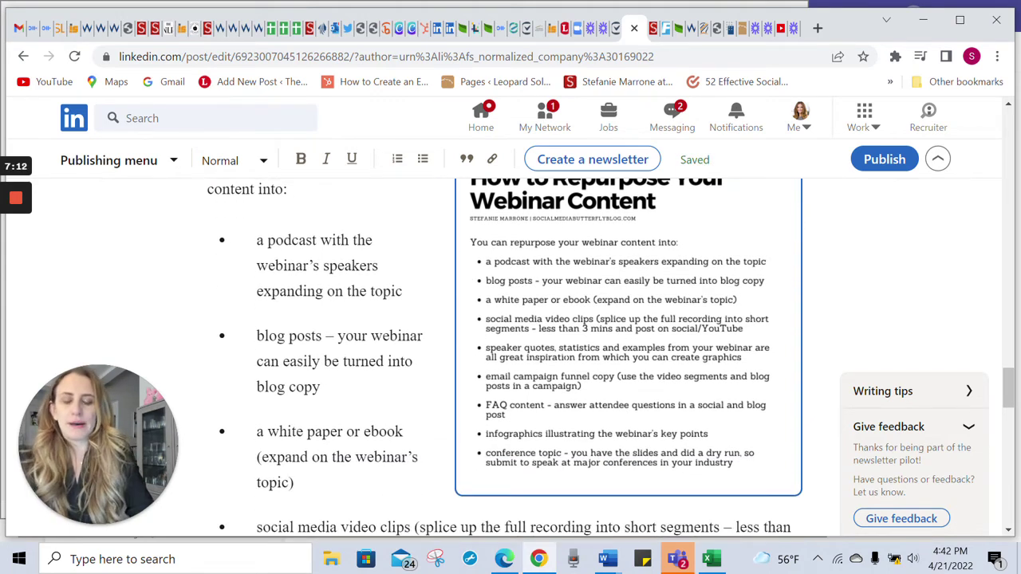
pyautogui.scroll(1, 742, 251)
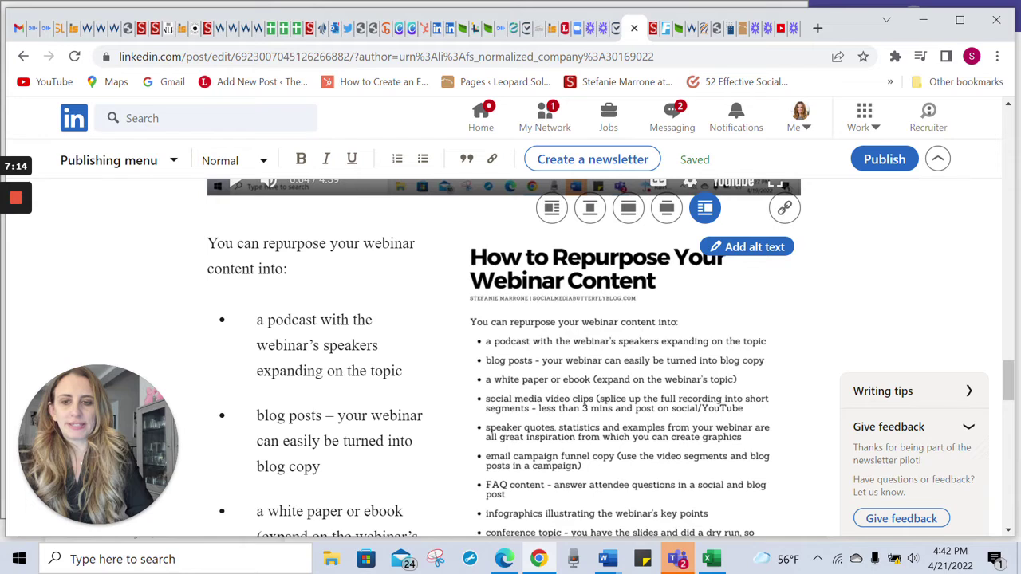
# Give the webinar image the alt text 'How to repurpose your webinar content' and save it
pyautogui.click(742, 249)
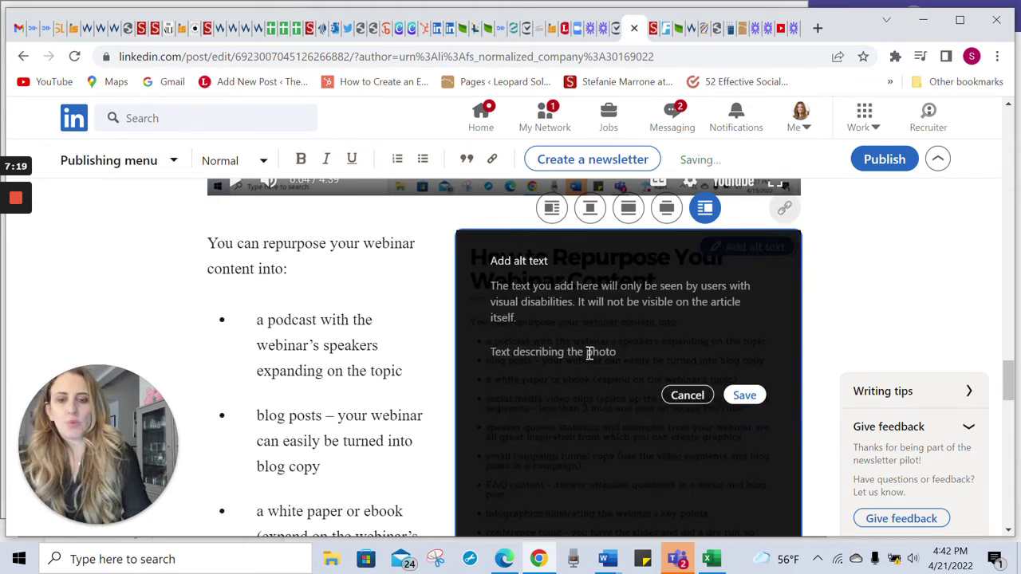
pyautogui.write('How')
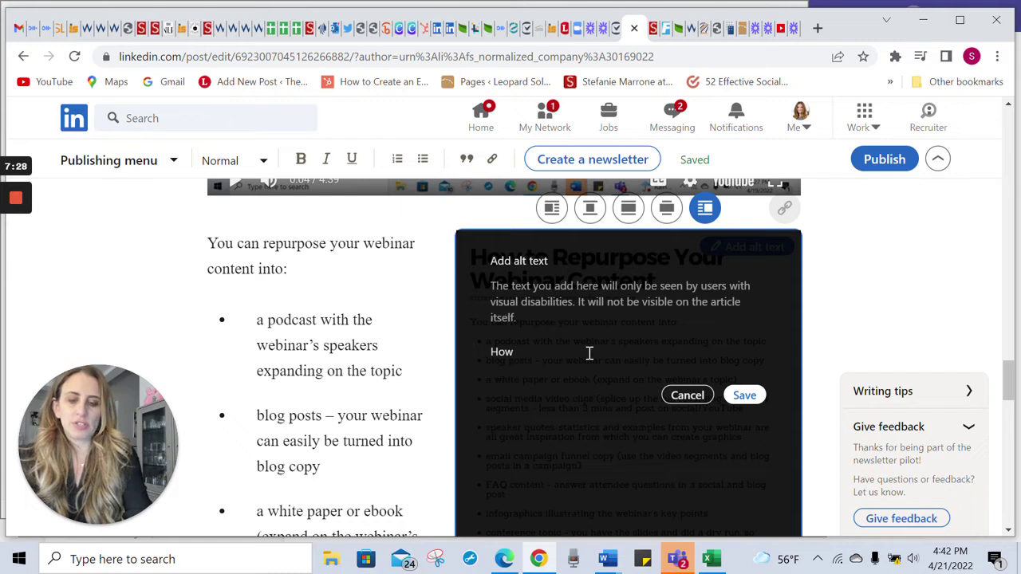
pyautogui.write('o repour')
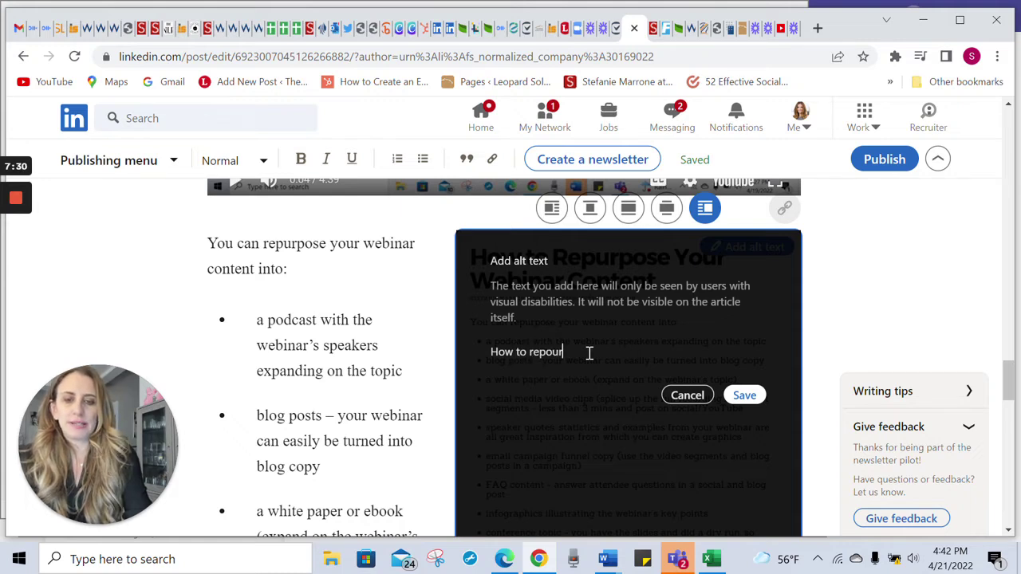
pyautogui.press('BackSpace')
pyautogui.press('BackSpace')
pyautogui.press('BackSpace')
pyautogui.write('urpose your video content')
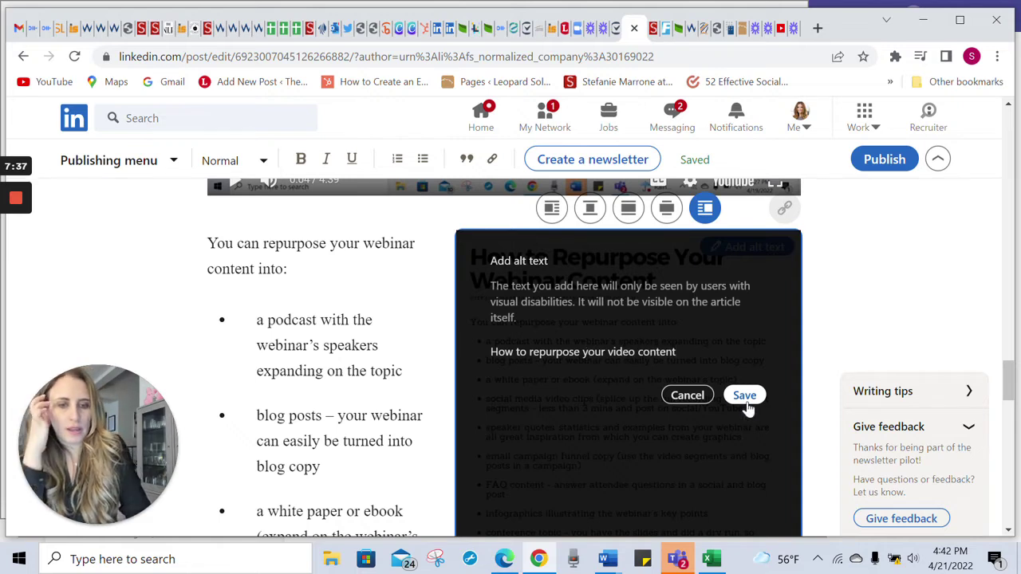
pyautogui.doubleClick(622, 352)
pyautogui.write('webinar')
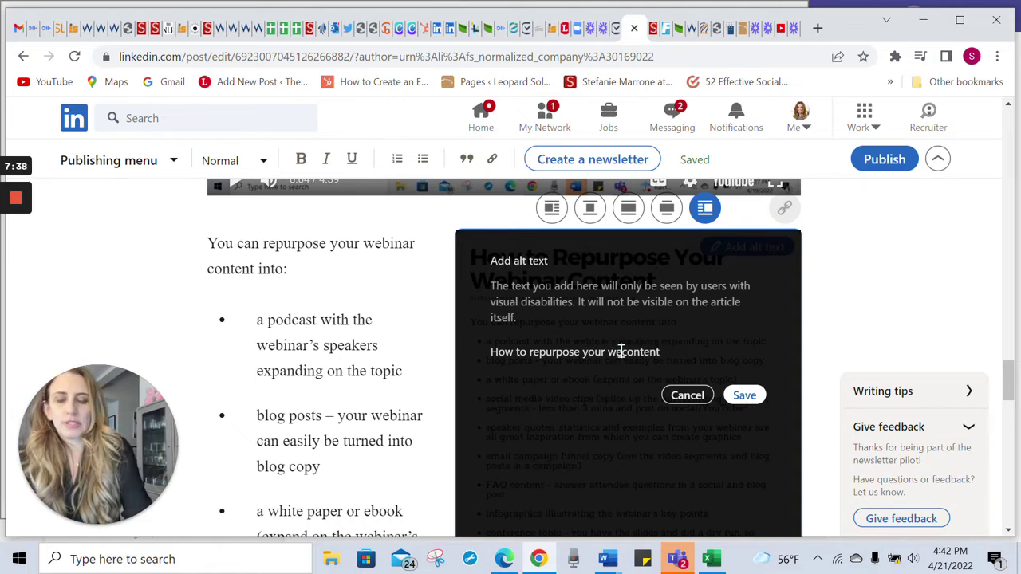
pyautogui.click(744, 395)
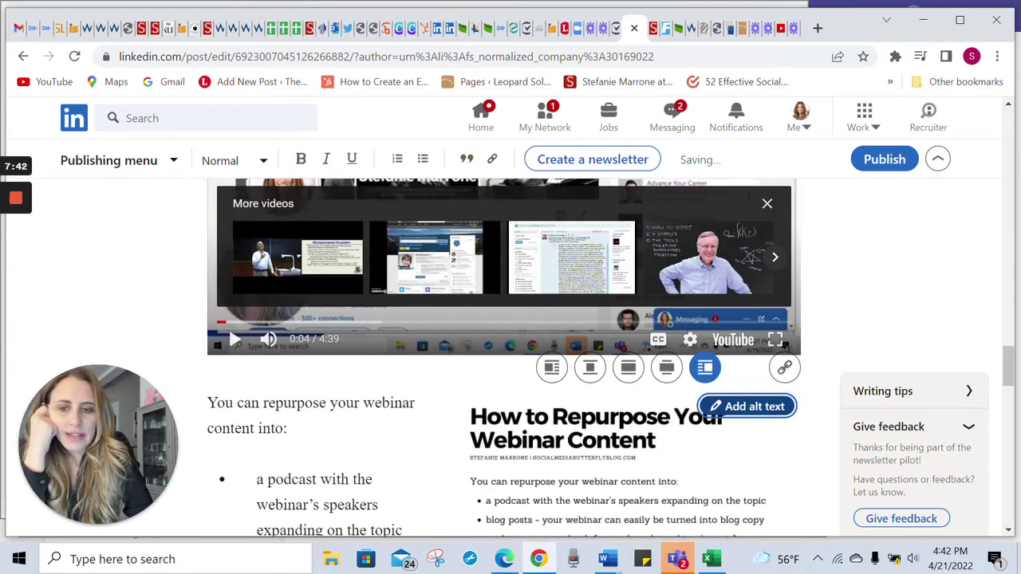
pyautogui.click(244, 403)
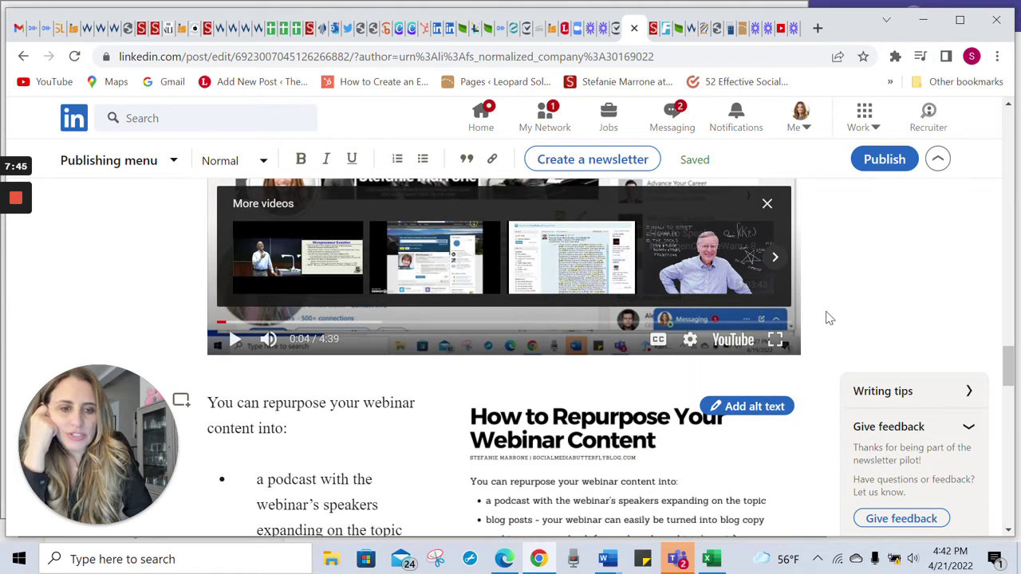
# Delete the old webinar image and start a new image upload from the computer's Downloads folder
pyautogui.click(767, 204)
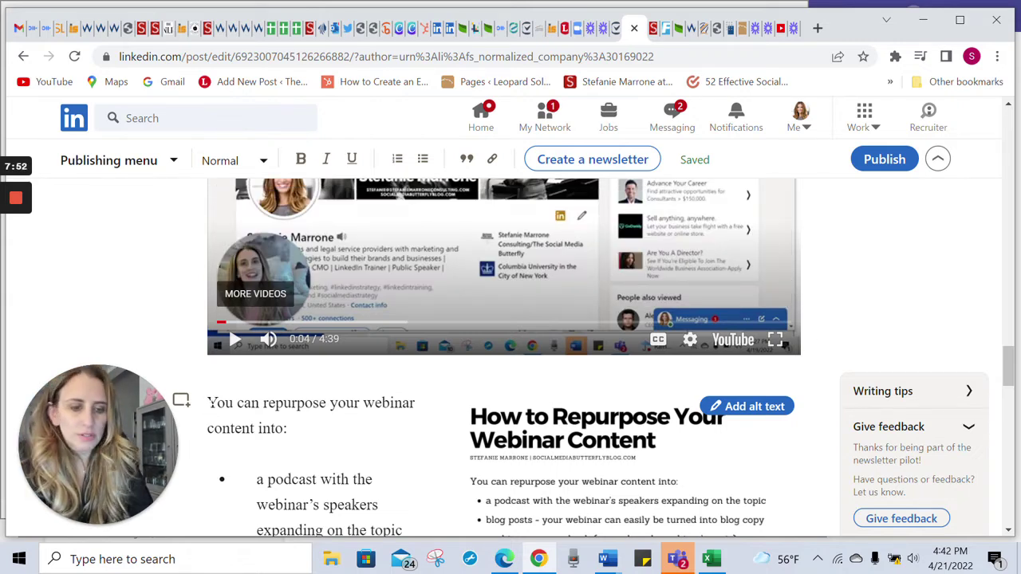
pyautogui.press('Delete')
pyautogui.scroll(5, 510, 351)
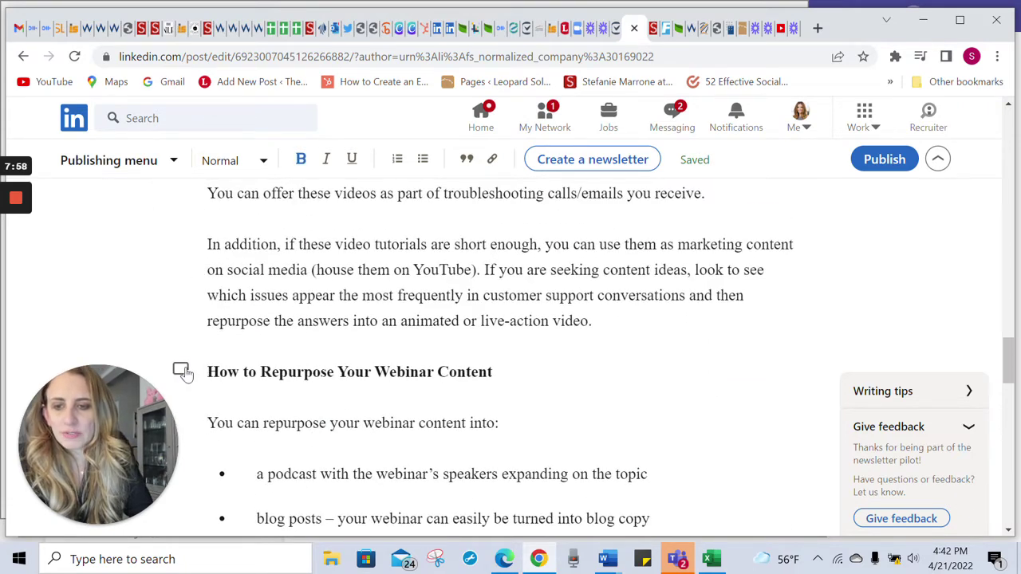
pyautogui.click(183, 372)
pyautogui.click(271, 374)
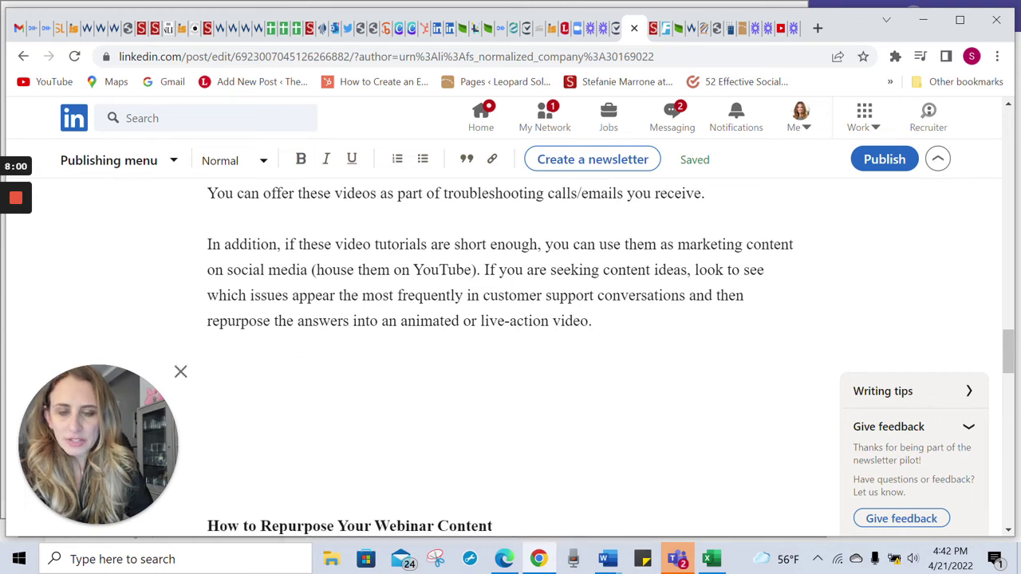
pyautogui.click(547, 461)
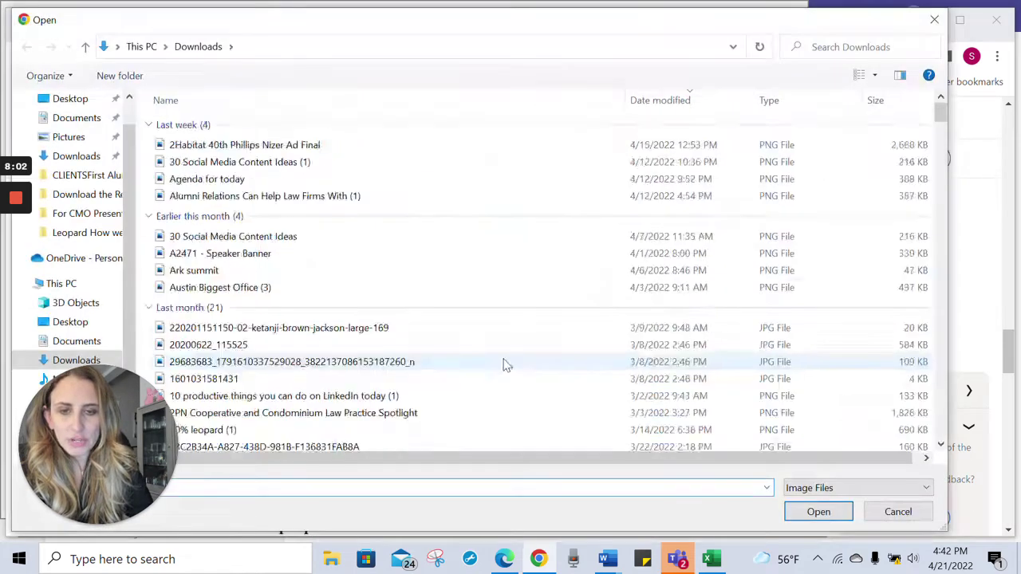
# Insert the 'How to Repurpose Your Webinar Content' image and try floating it left
pyautogui.doubleClick(355, 144)
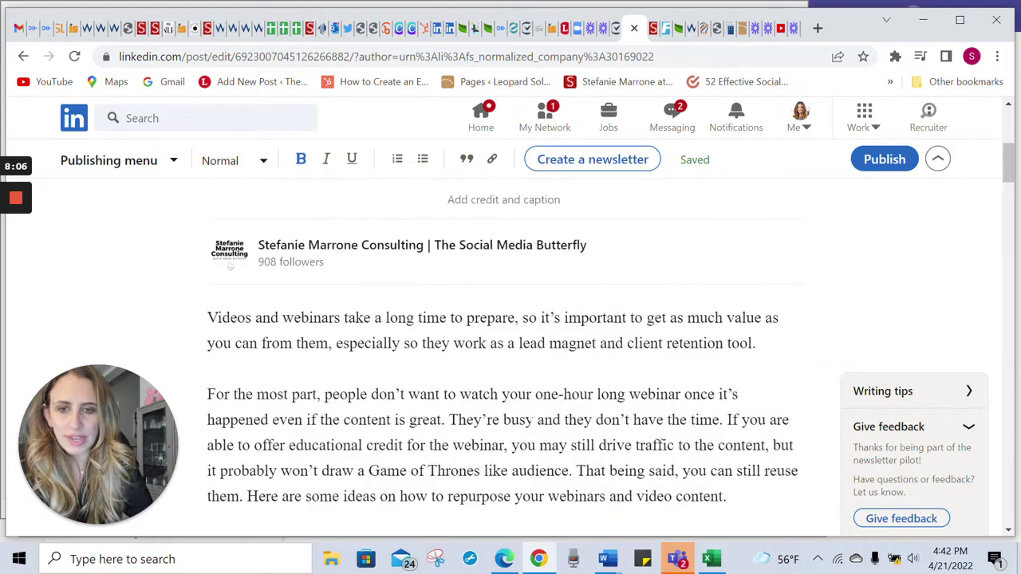
pyautogui.scroll(-15, 230, 266)
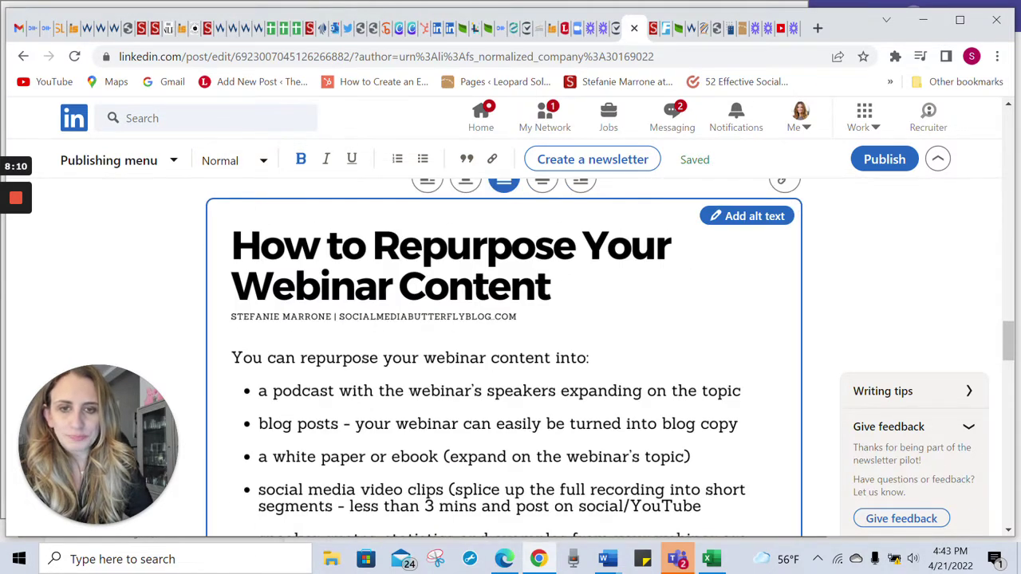
pyautogui.scroll(1, 426, 290)
pyautogui.click(425, 256)
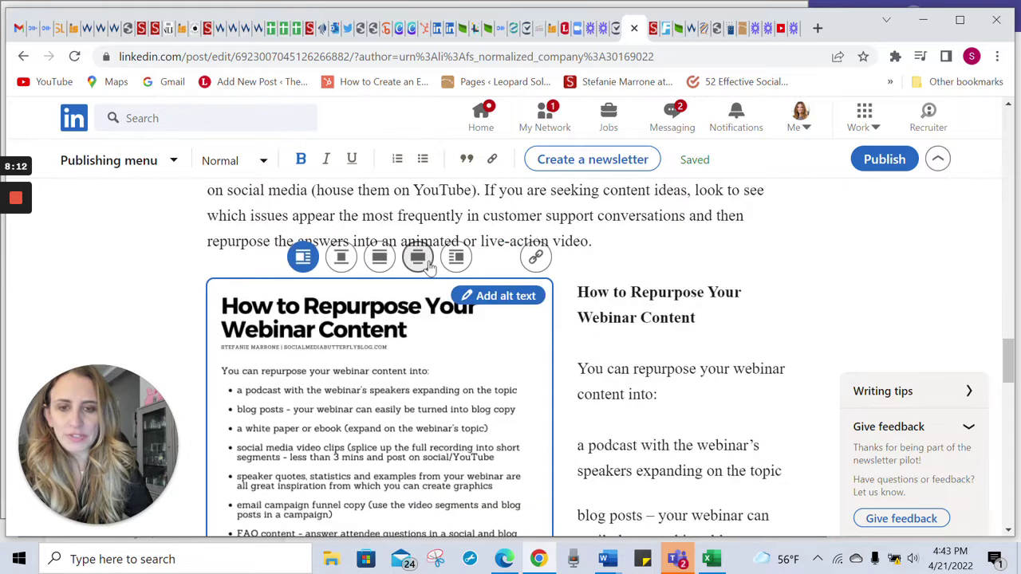
pyautogui.scroll(-1, 425, 319)
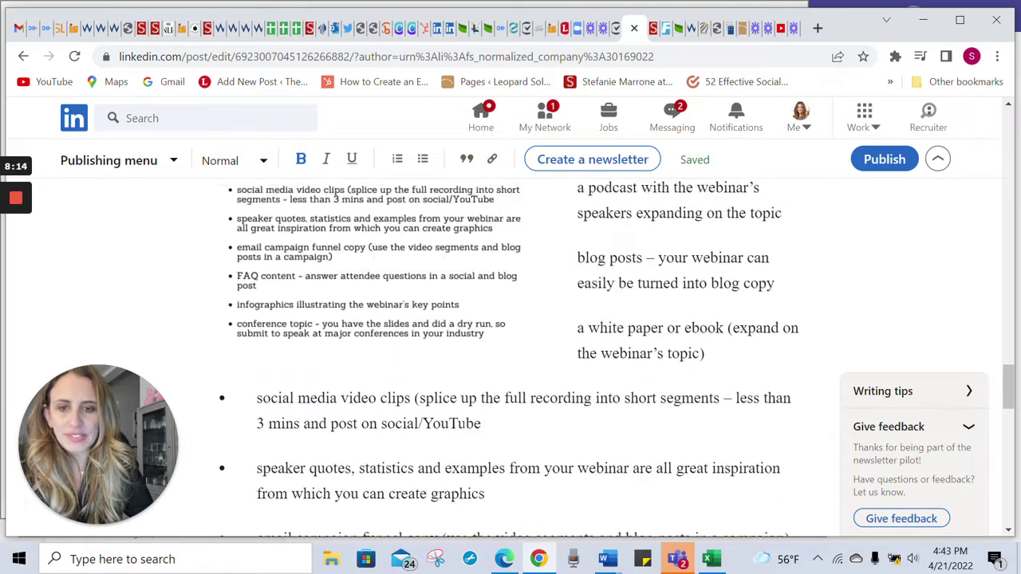
# Try centre, wide and full-width layouts, then settle on floating the image right
pyautogui.click(367, 267)
pyautogui.scroll(1, 370, 282)
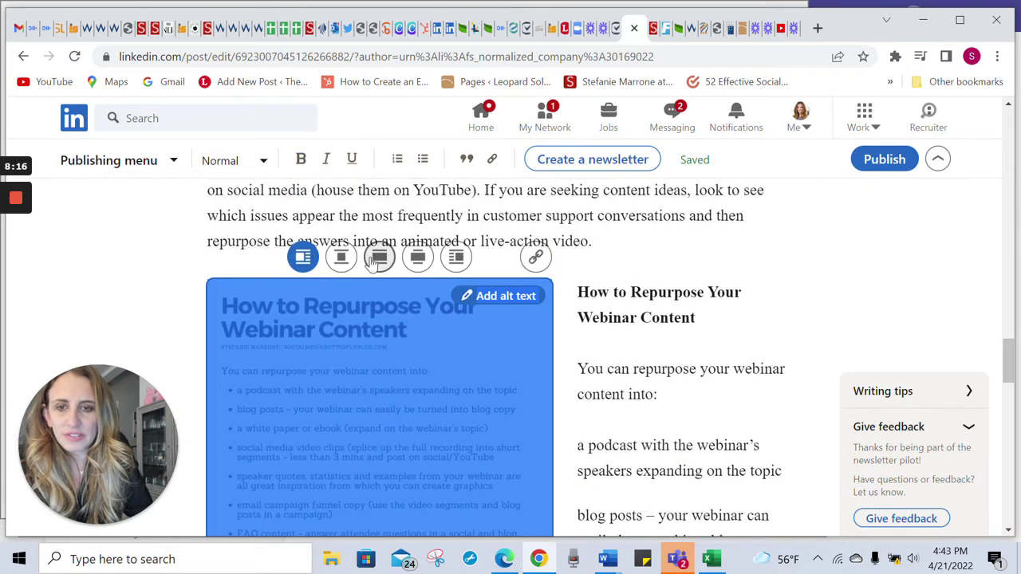
pyautogui.click(341, 259)
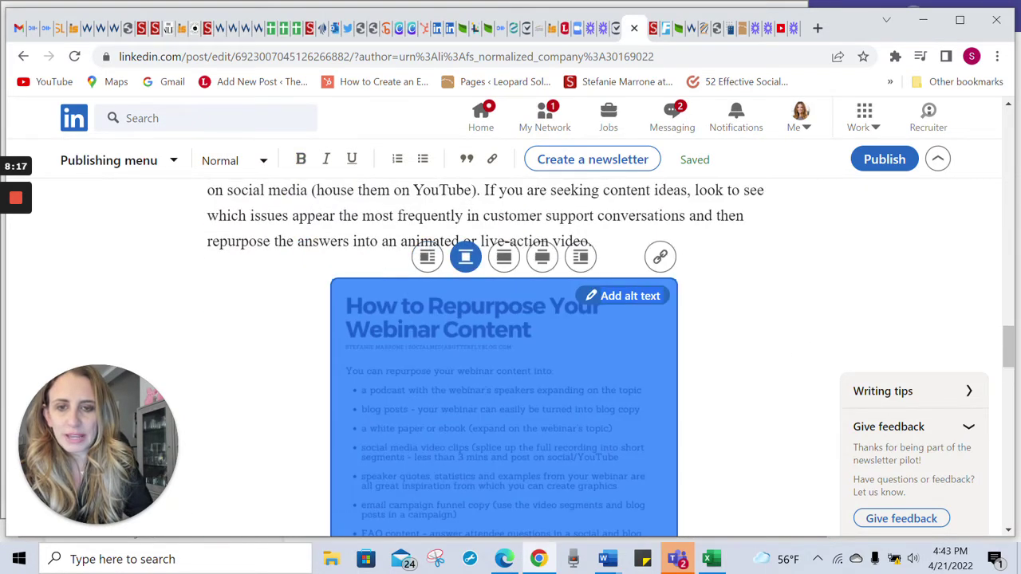
pyautogui.click(505, 263)
pyautogui.click(546, 263)
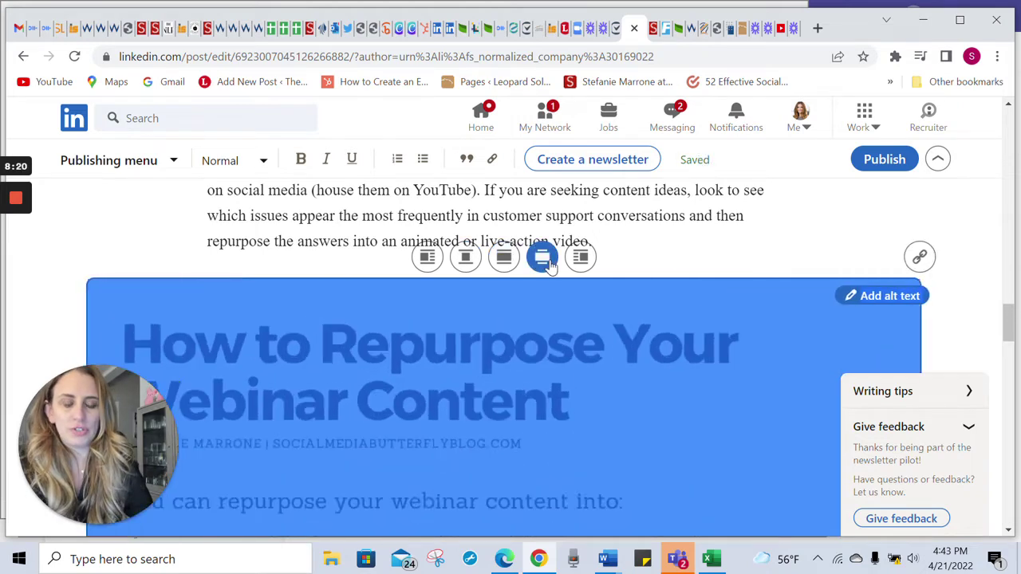
pyautogui.click(580, 256)
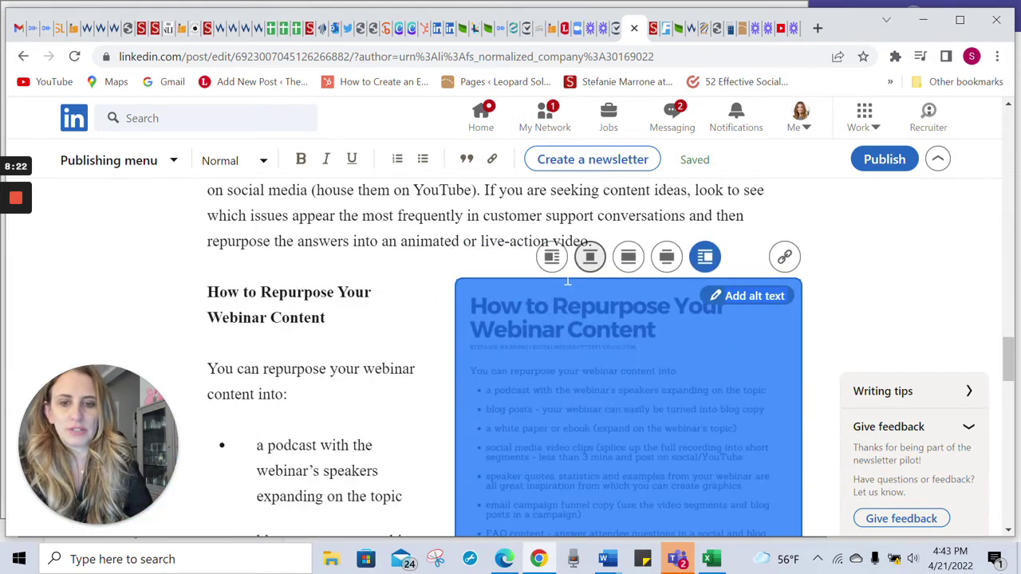
pyautogui.scroll(-5, 536, 327)
pyautogui.scroll(3, 536, 327)
pyautogui.scroll(2, 536, 327)
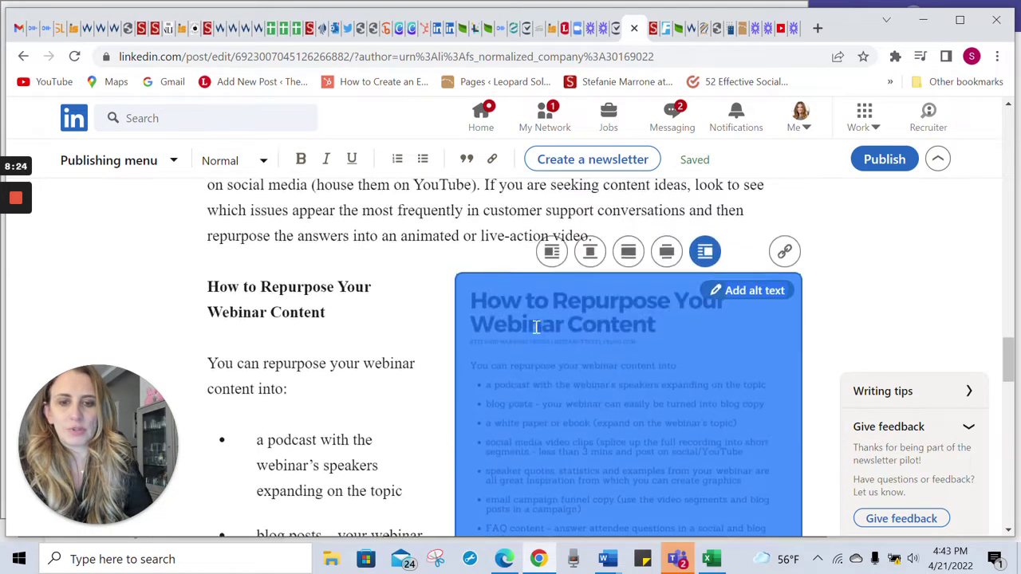
pyautogui.click(738, 296)
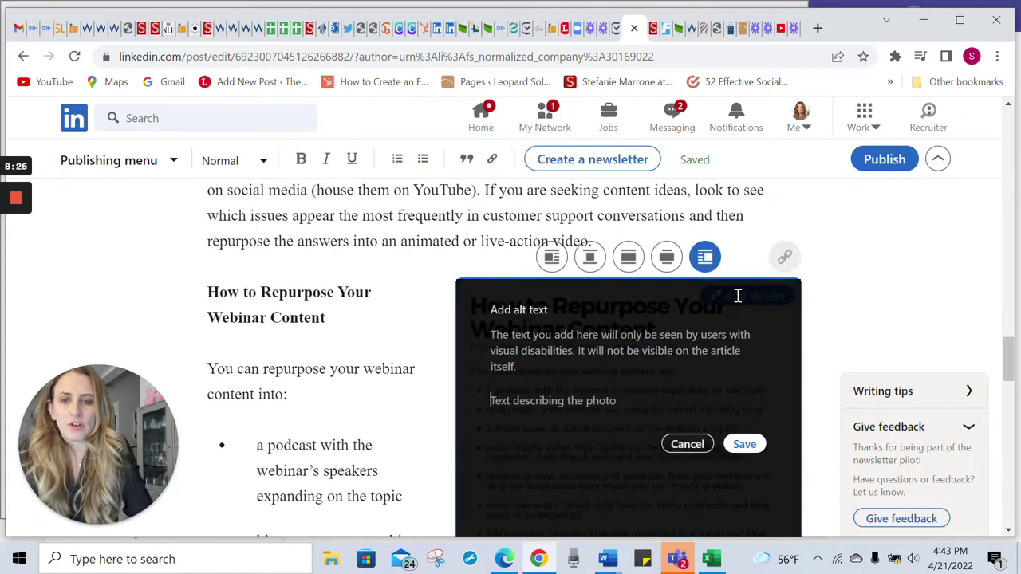
# Copy the 'How to Repurpose Your Webinar Content' heading and save it as the graphic's alt text
pyautogui.moveTo(243, 318); pyautogui.dragTo(207, 292)
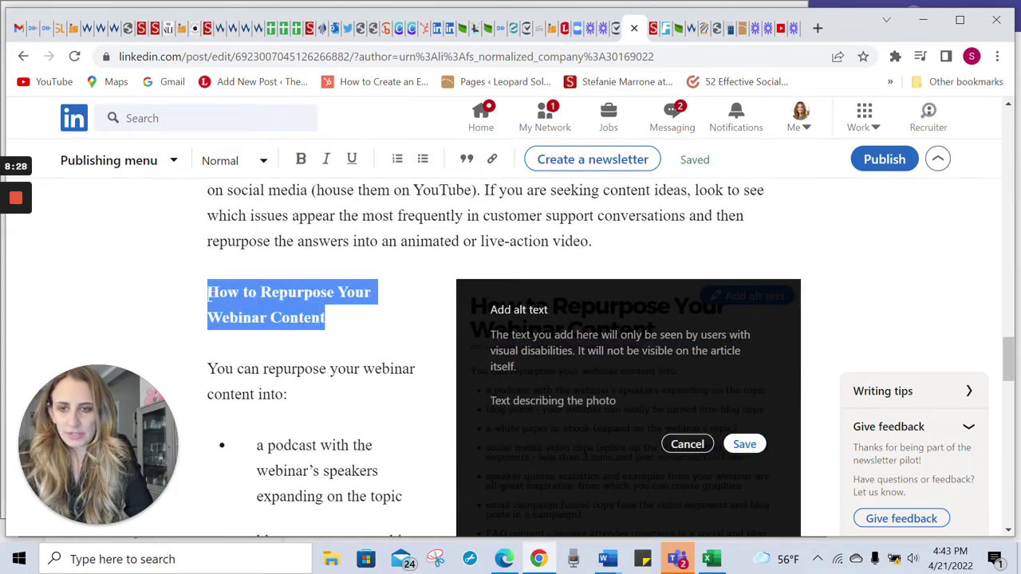
pyautogui.rightClick(238, 311)
pyautogui.click(291, 117)
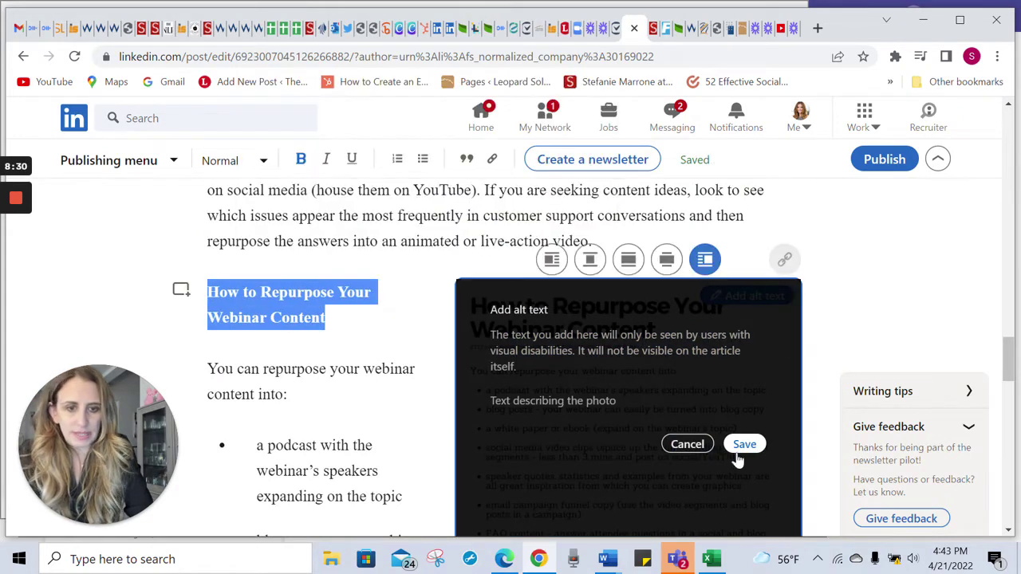
pyautogui.click(684, 411)
pyautogui.hotkey('ctrl', 'v')
pyautogui.click(745, 444)
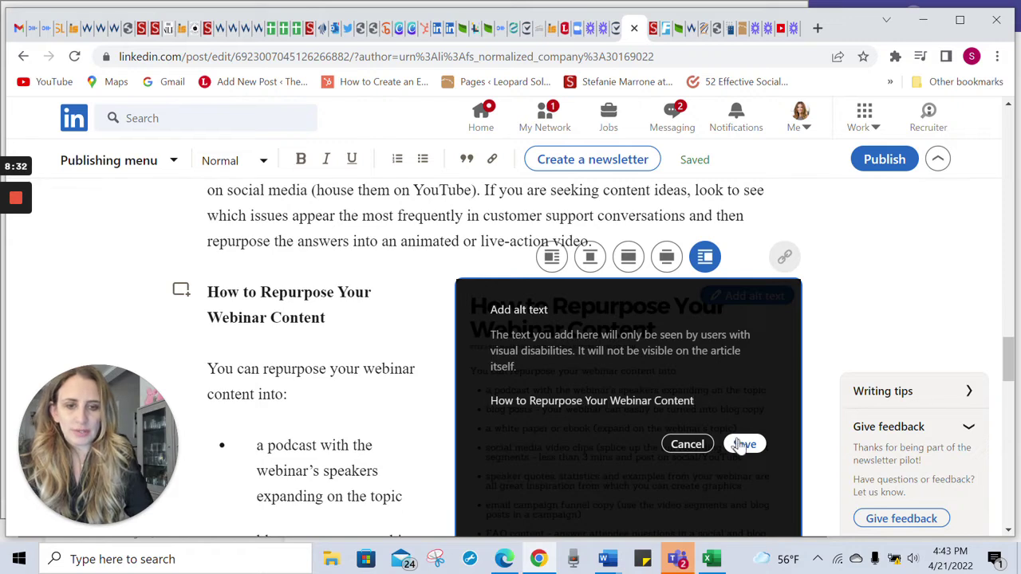
pyautogui.scroll(15, 510, 359)
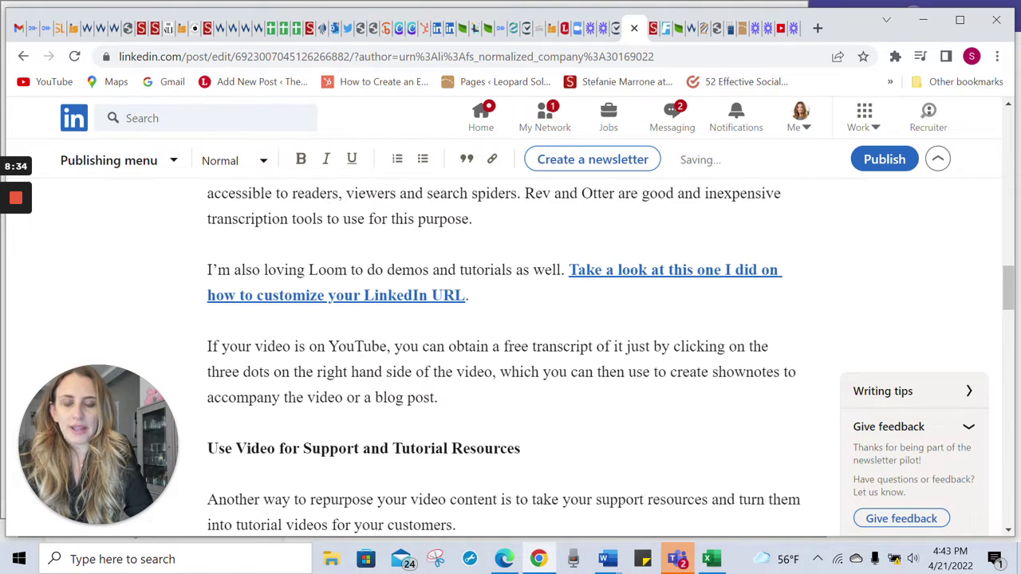
pyautogui.scroll(15, 253, 352)
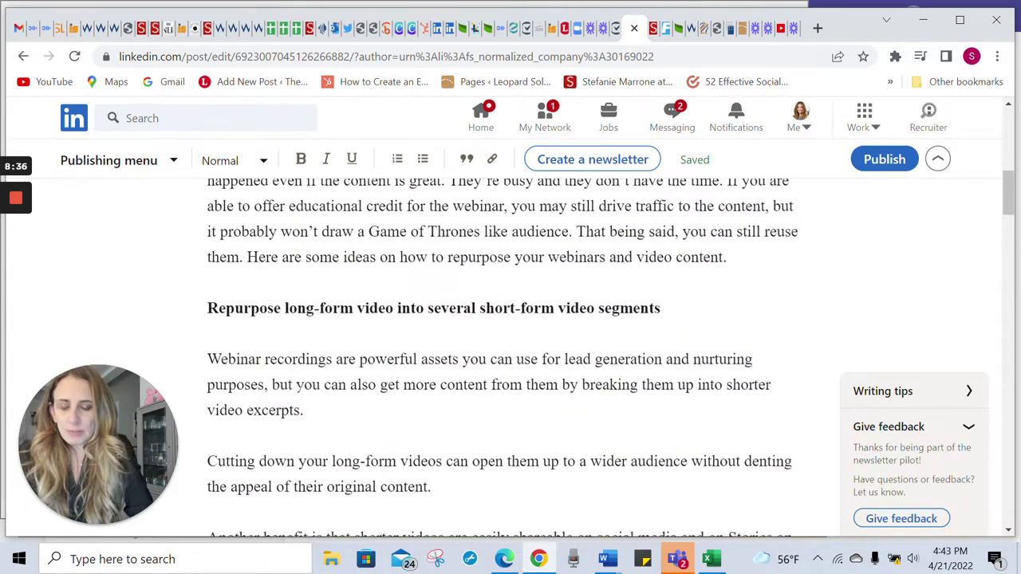
# Break the 'Here are some ideas…' sentence out into its own paragraph
pyautogui.scroll(-1, 210, 318)
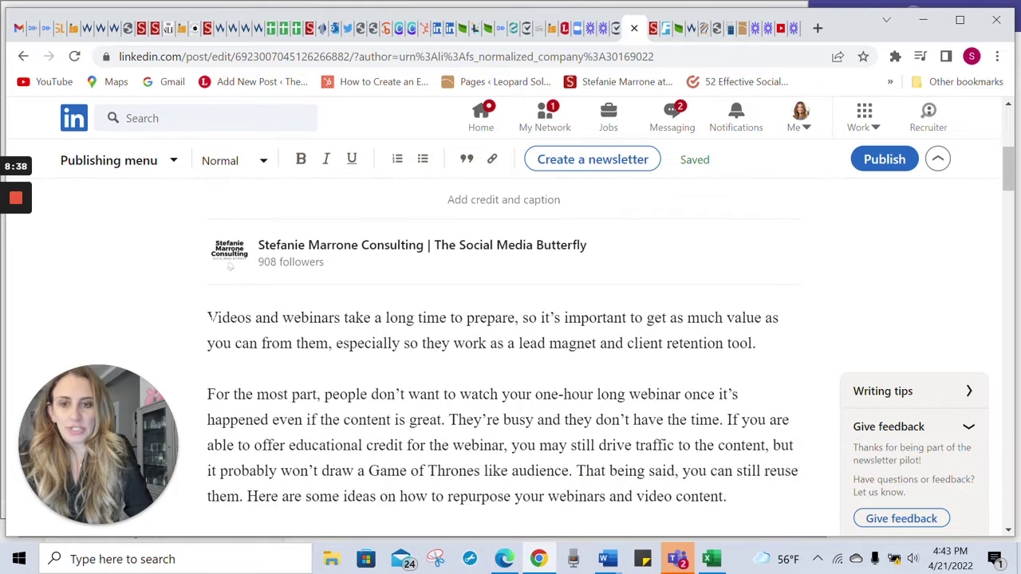
pyautogui.scroll(-2, 440, 419)
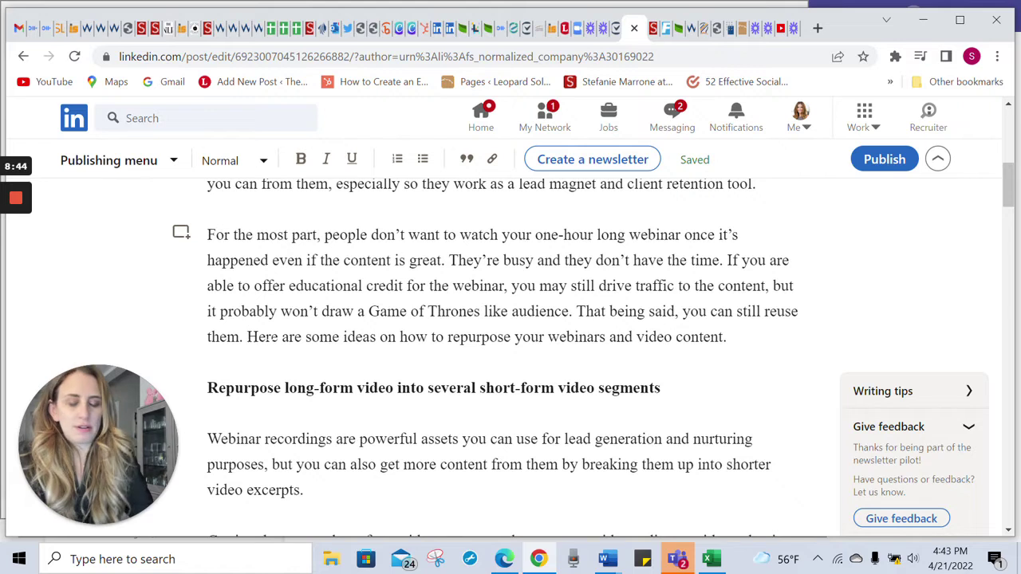
pyautogui.press('Return')
# Copy the article's introduction paragraphs
pyautogui.moveTo(684, 388); pyautogui.dragTo(206, 398)
pyautogui.scroll(3, 369, 312)
pyautogui.rightClick(289, 411)
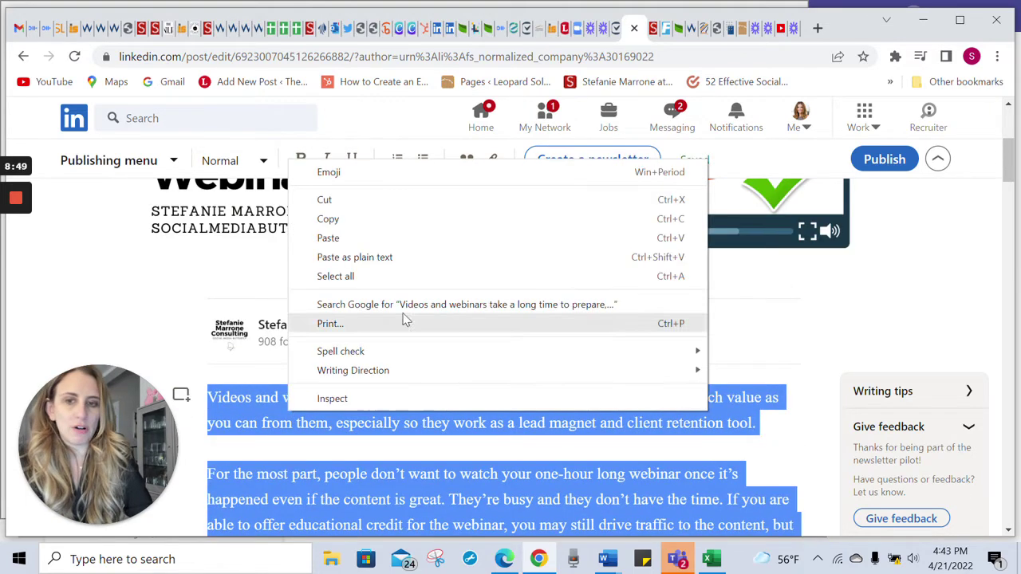
pyautogui.click(401, 222)
pyautogui.scroll(-10, 559, 428)
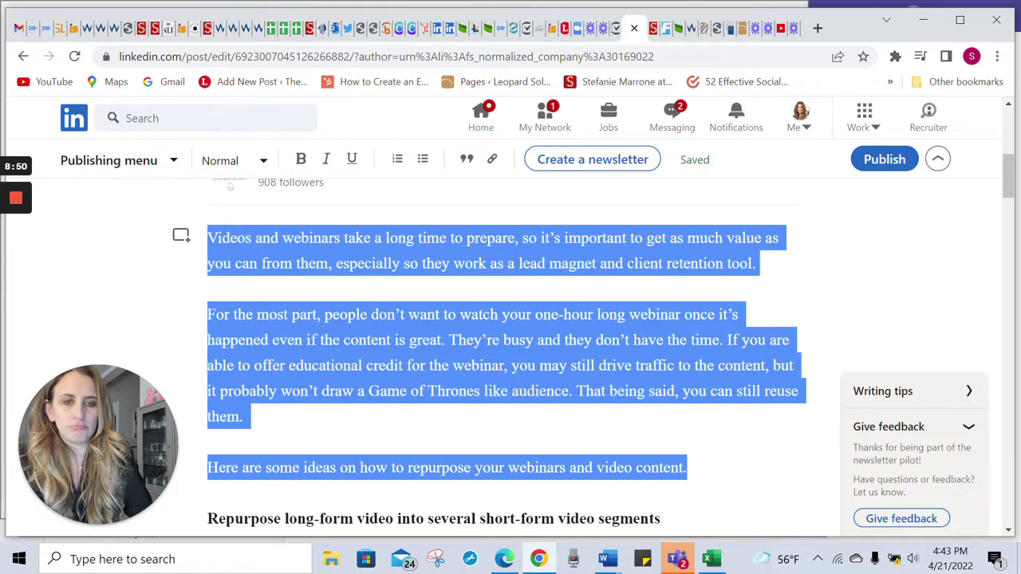
pyautogui.scroll(-15, 560, 438)
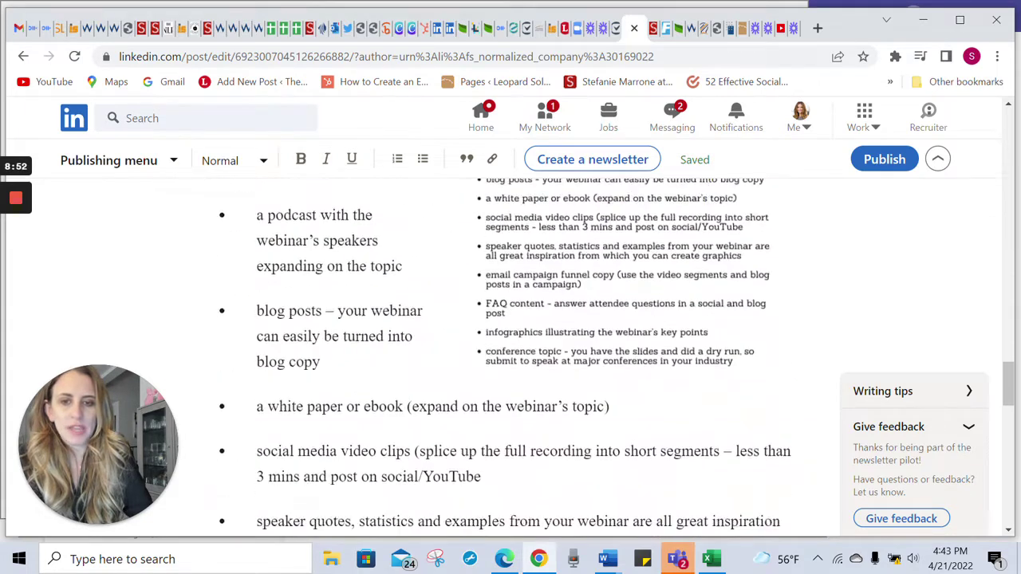
pyautogui.scroll(10, 561, 438)
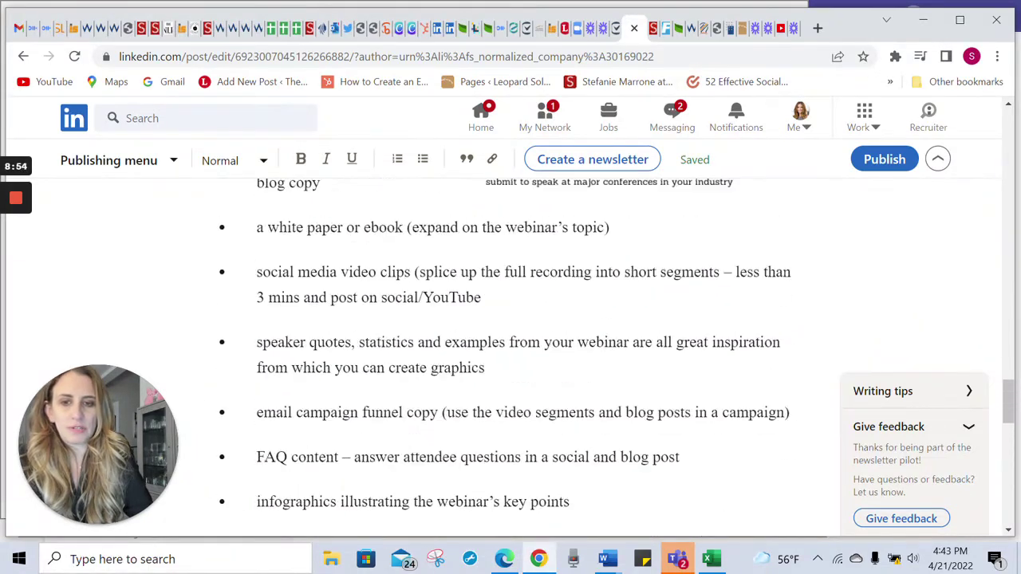
# In the publish dialog, paste the intro paragraphs into the post and separate them with blank lines
pyautogui.click(881, 160)
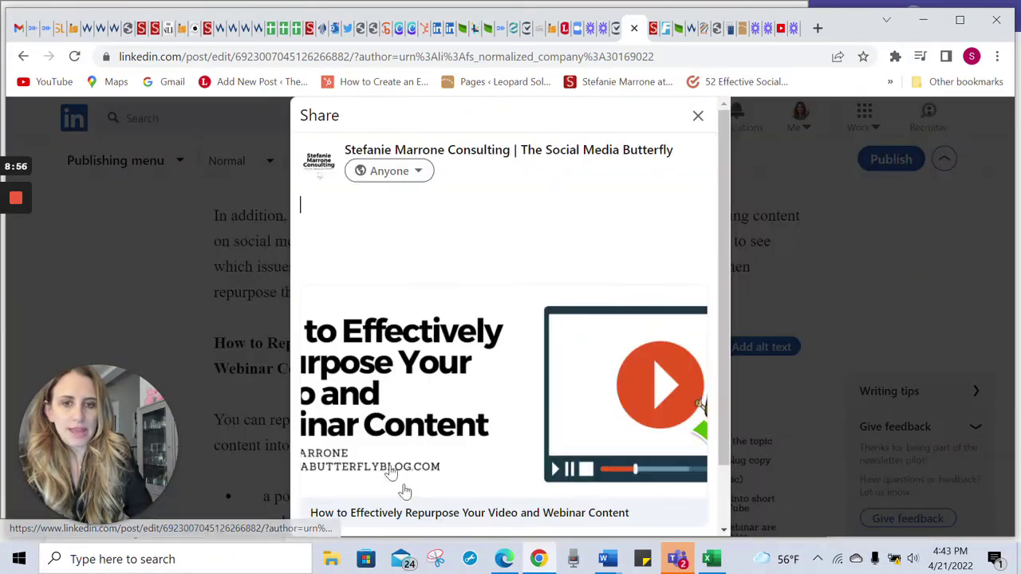
pyautogui.scroll(-2, 331, 387)
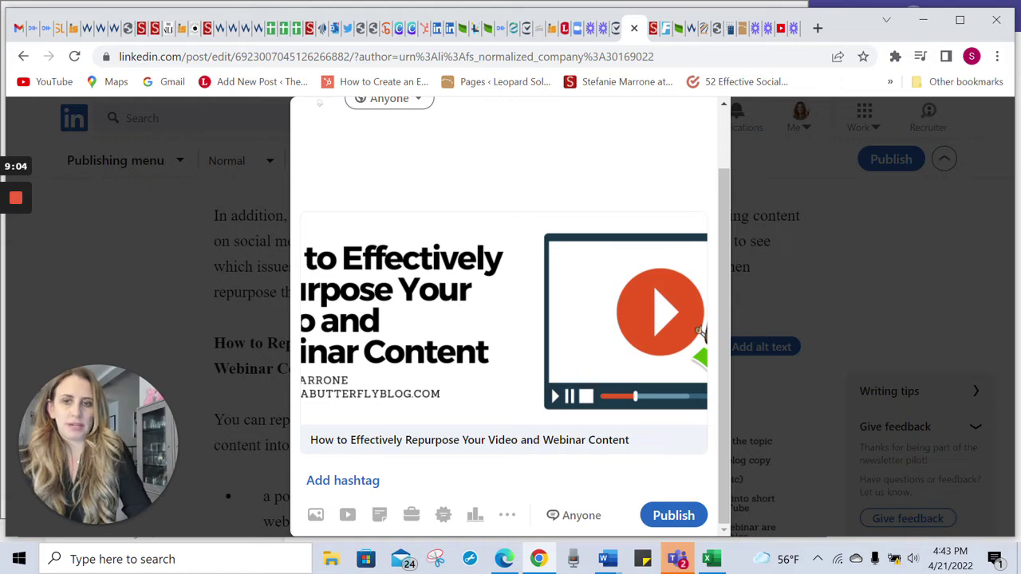
pyautogui.rightClick(383, 138)
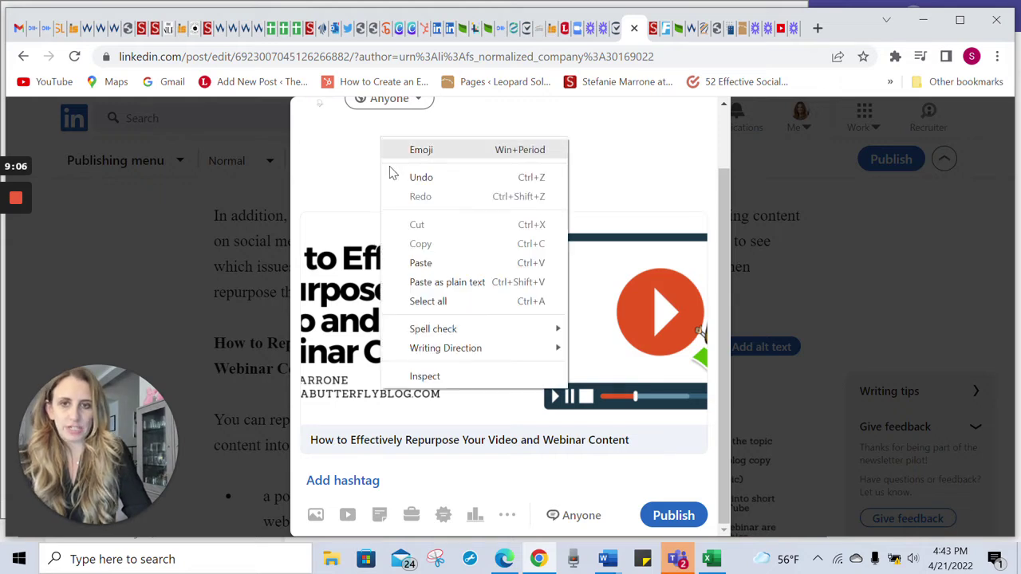
pyautogui.click(423, 266)
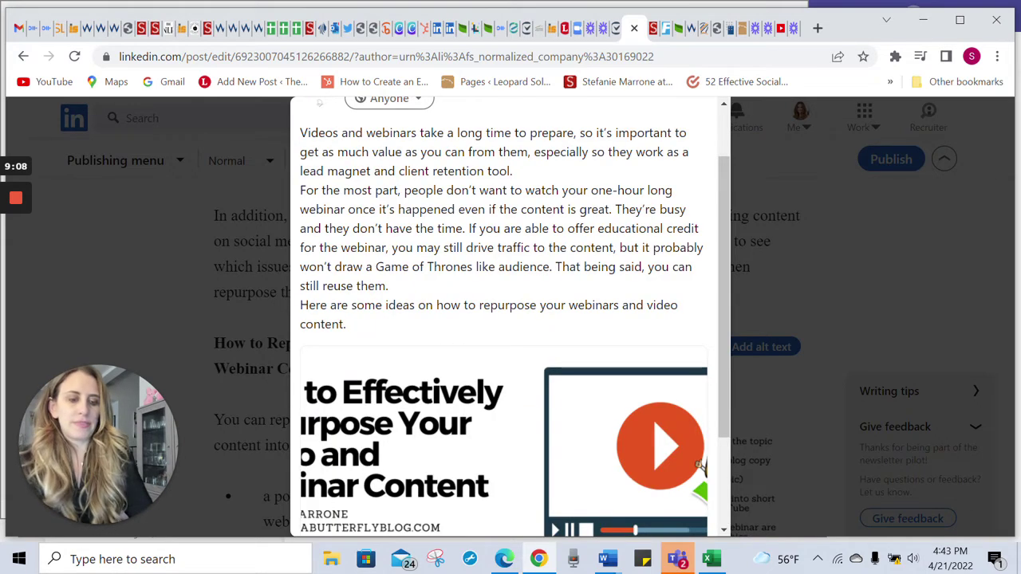
pyautogui.press('Return')
pyautogui.press('Return')
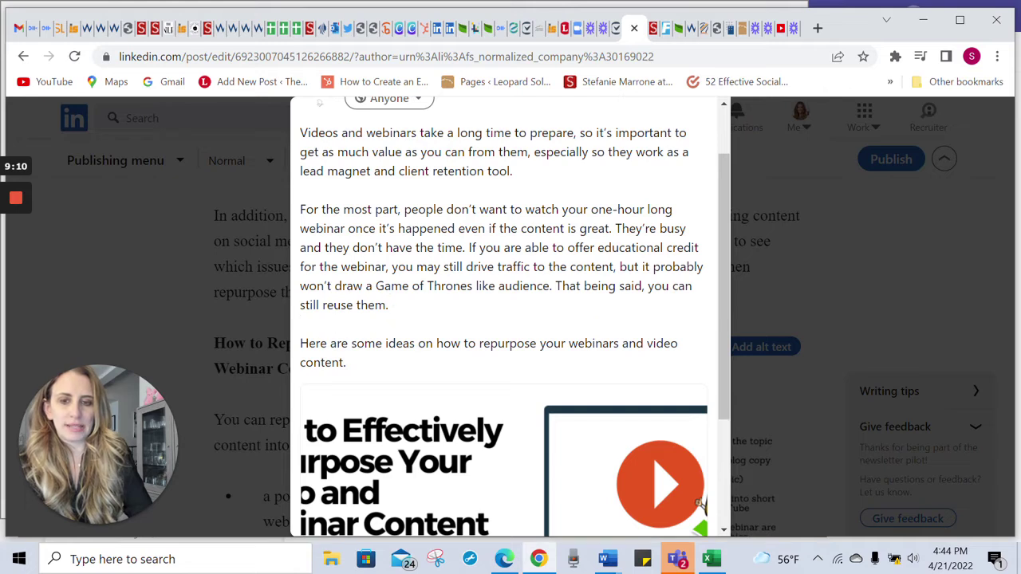
pyautogui.press('Return')
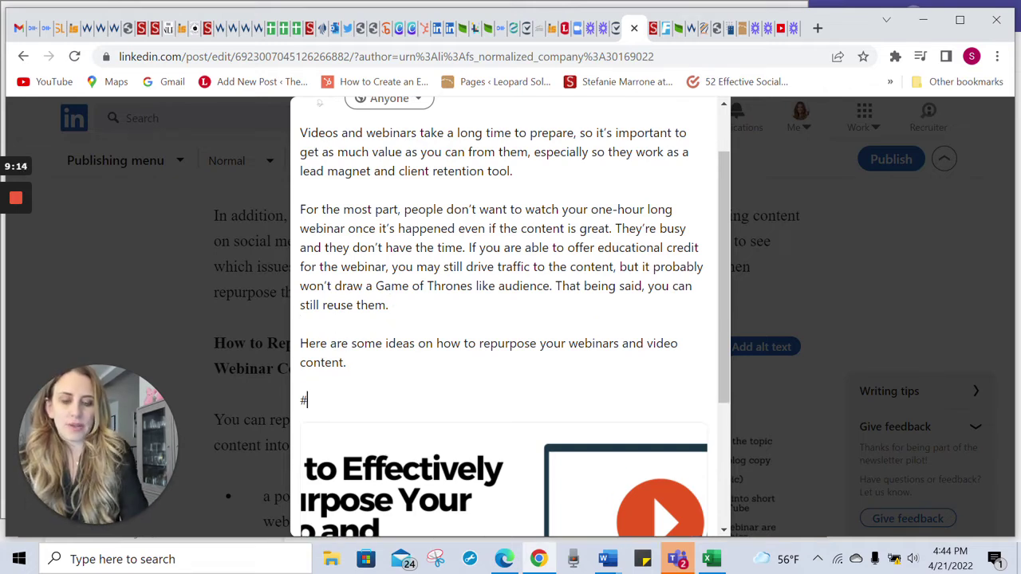
# Add the hashtags #videomarketing #contentmarketing #socialmediabutterfly #webinarcontent below the post text
pyautogui.write('#videomarketi')
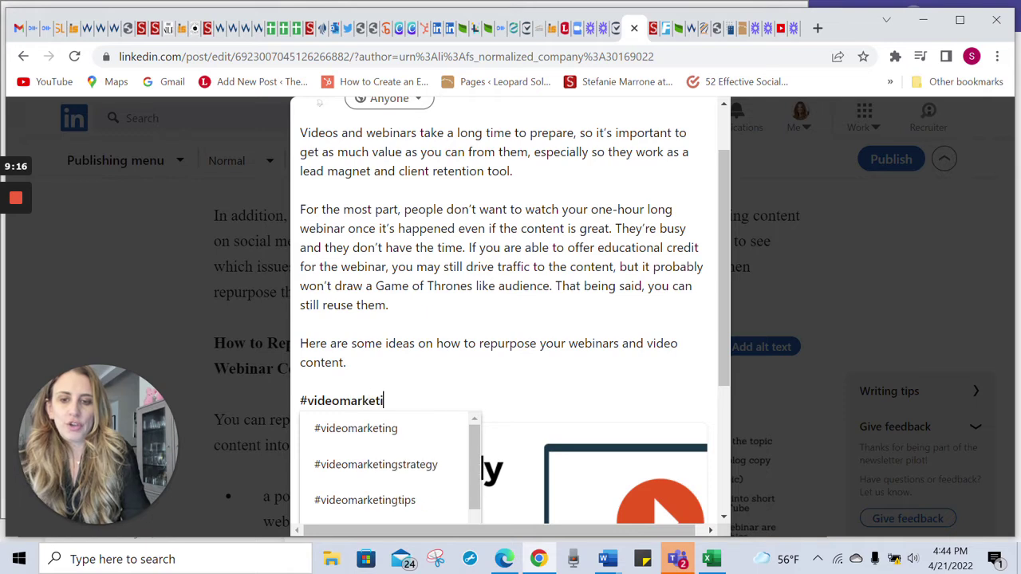
pyautogui.write('ng #')
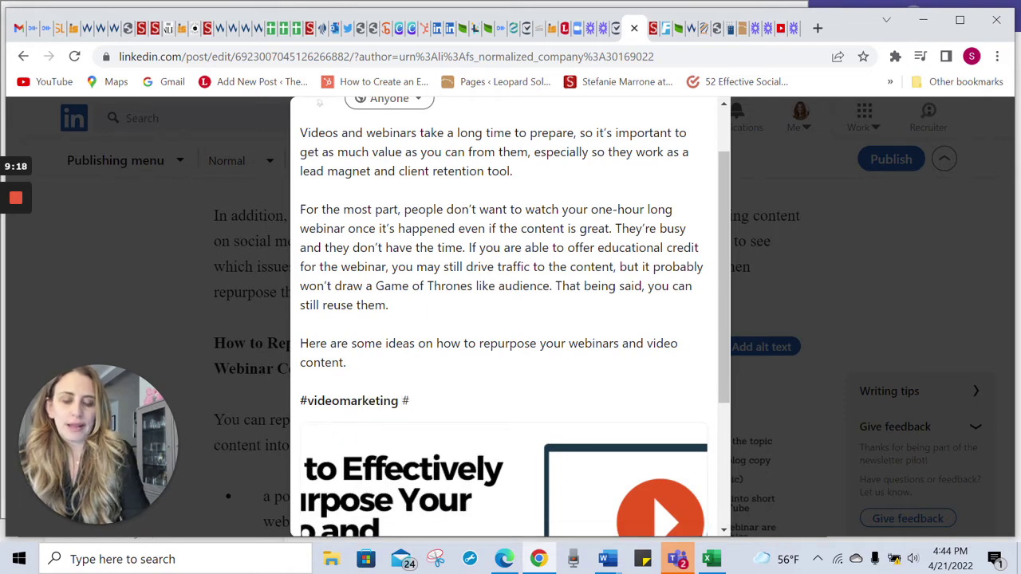
pyautogui.write('contentmarke')
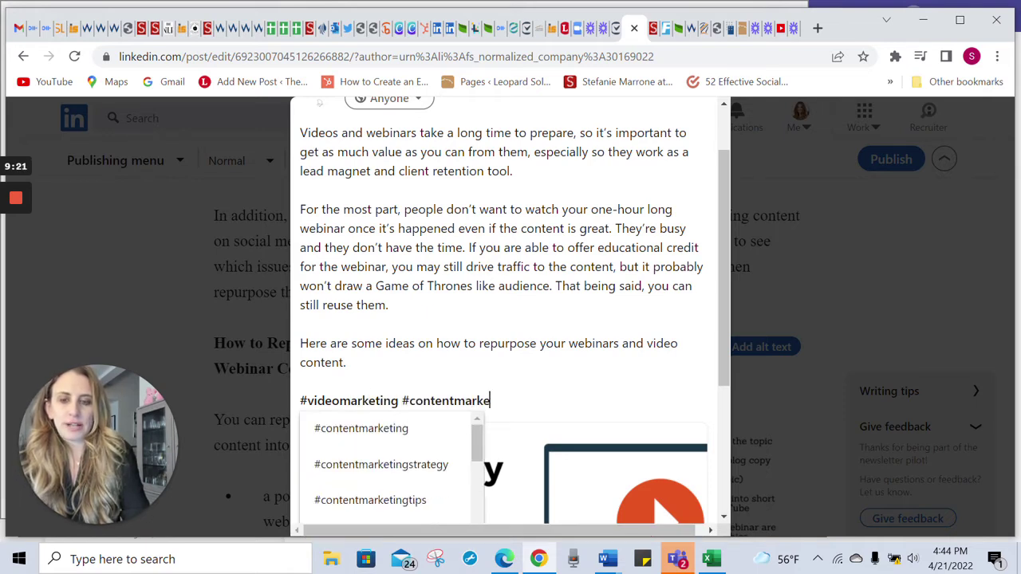
pyautogui.write('ting #socialm')
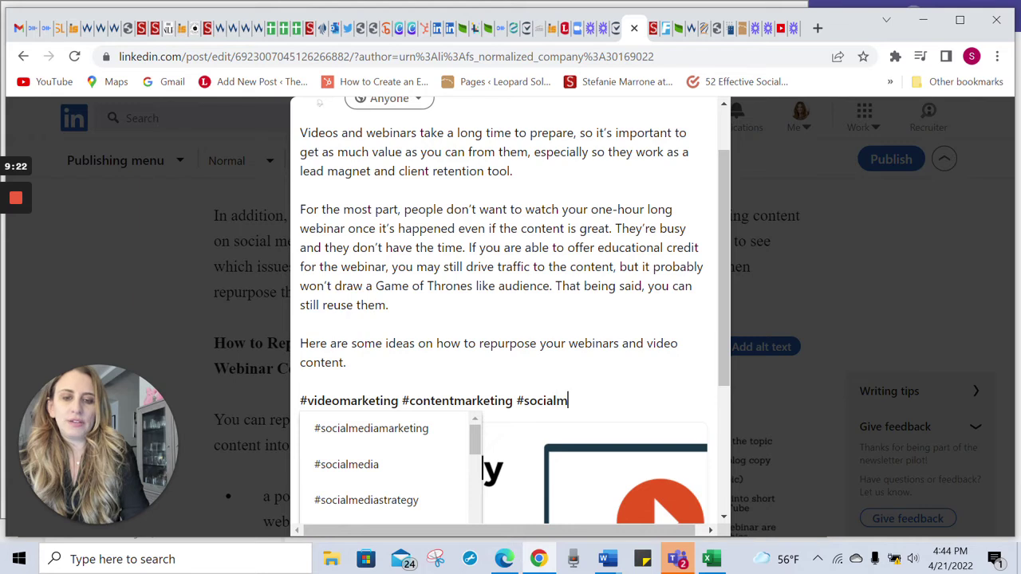
pyautogui.write('ediabutterfly')
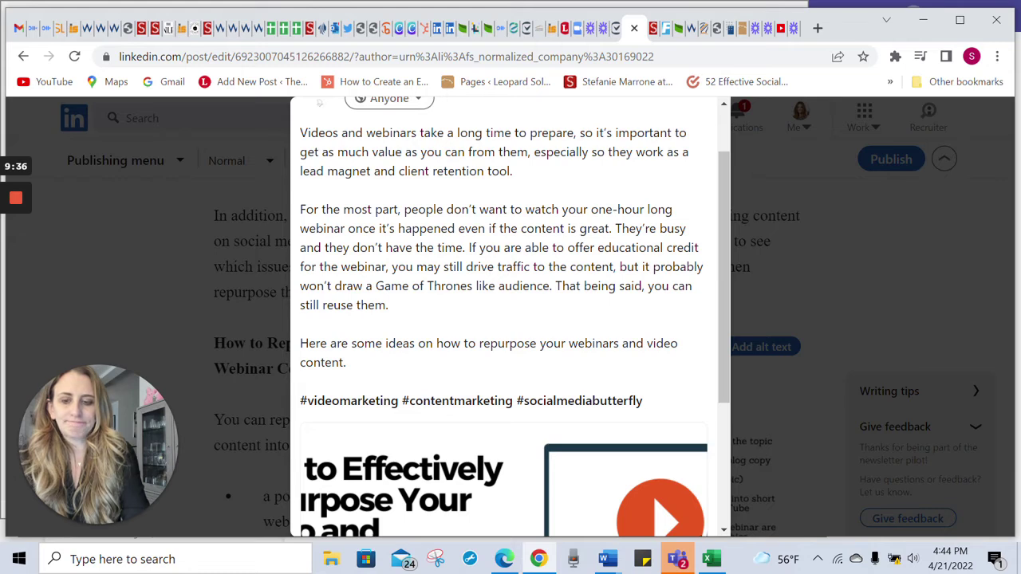
pyautogui.write('#webinar')
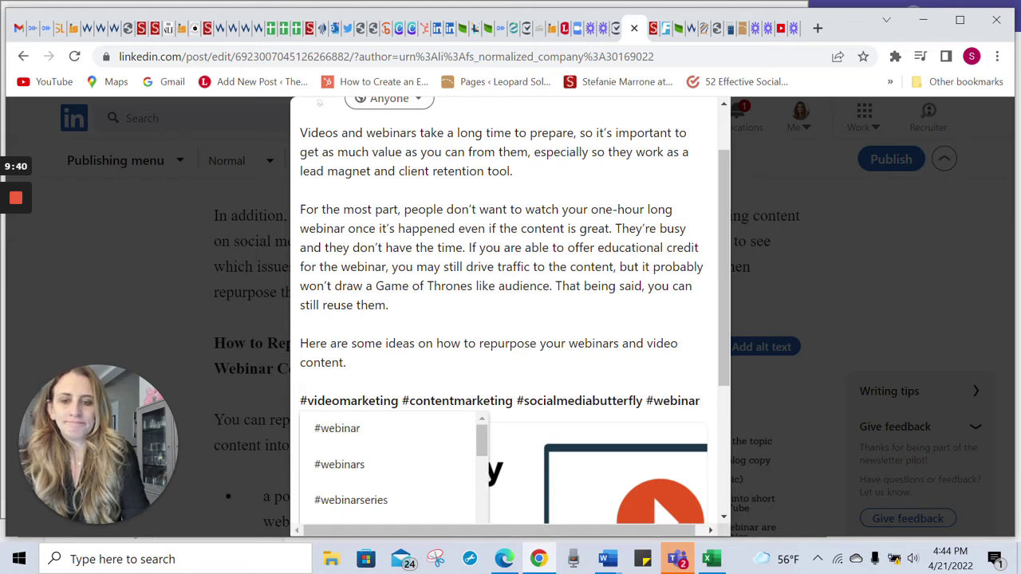
pyautogui.write('content')
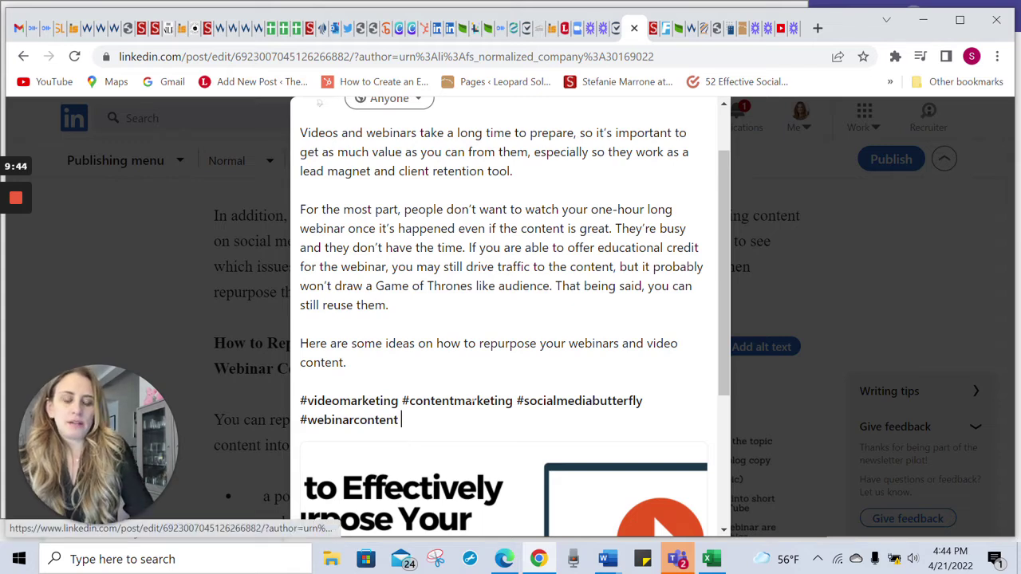
pyautogui.scroll(-3, 633, 505)
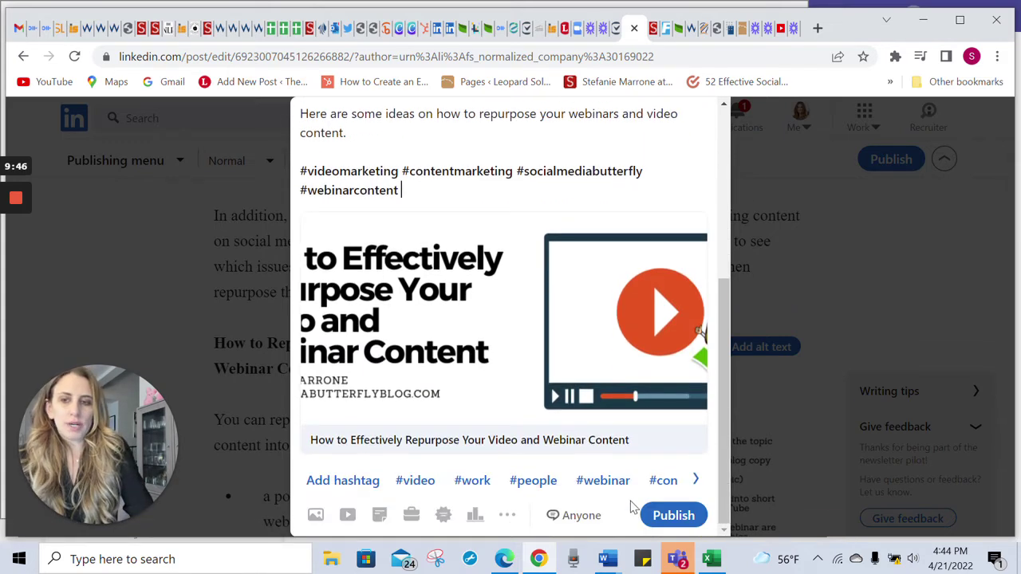
# Publish the article and scroll the live page to check its hashtags and comments section
pyautogui.click(674, 515)
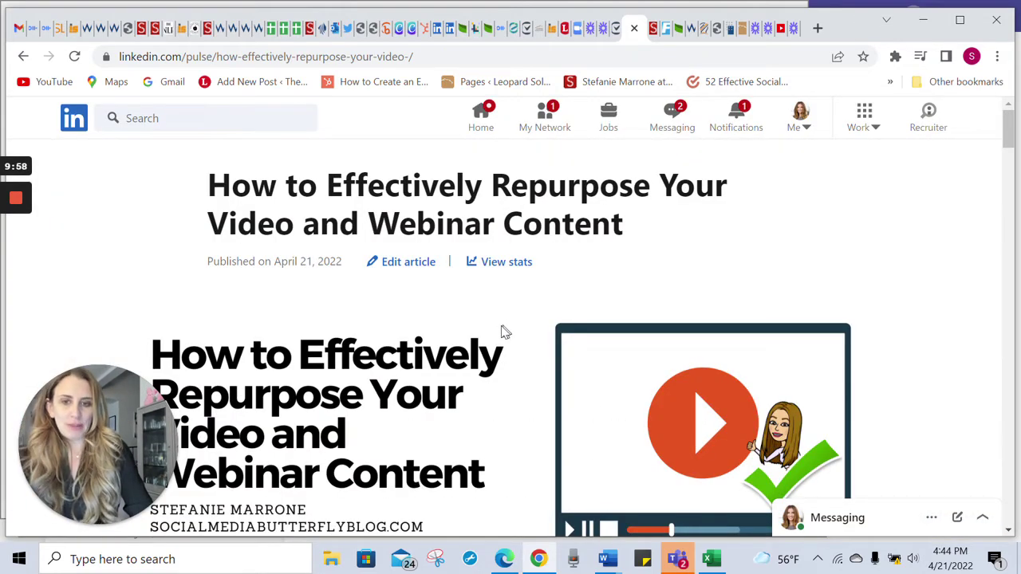
pyautogui.scroll(-1, 503, 332)
pyautogui.scroll(-20, 501, 332)
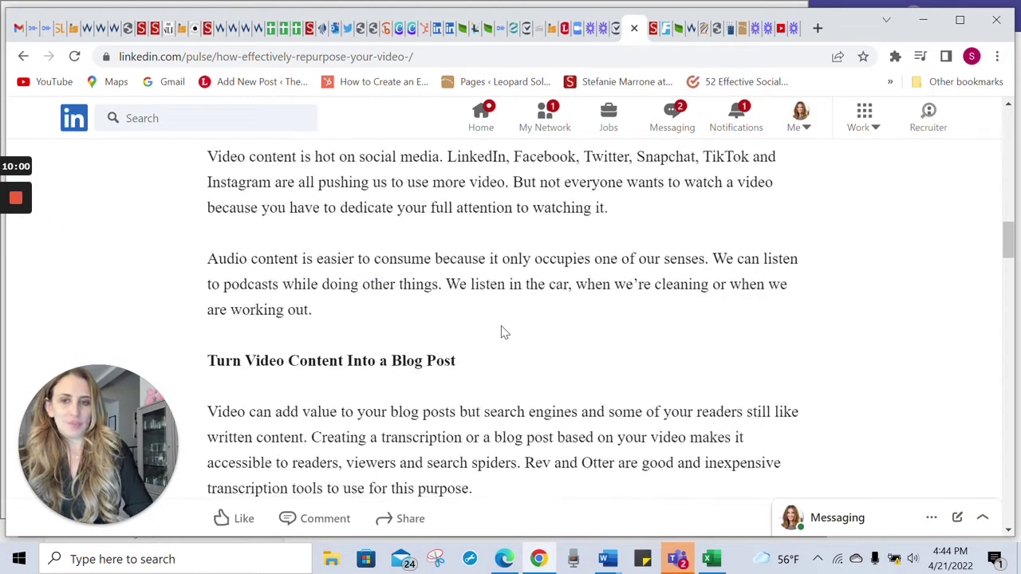
pyautogui.scroll(-20, 501, 332)
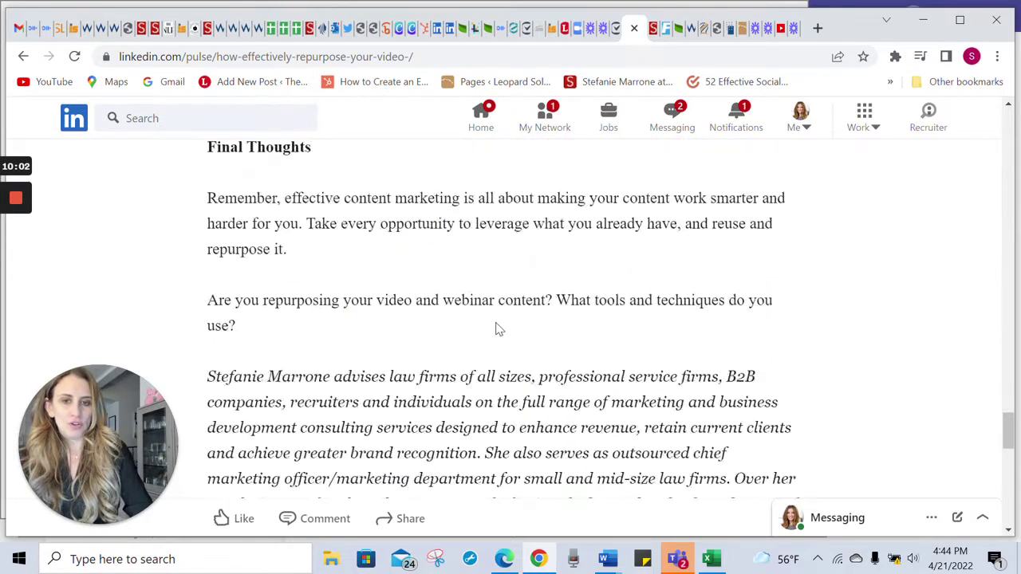
pyautogui.scroll(2, 498, 329)
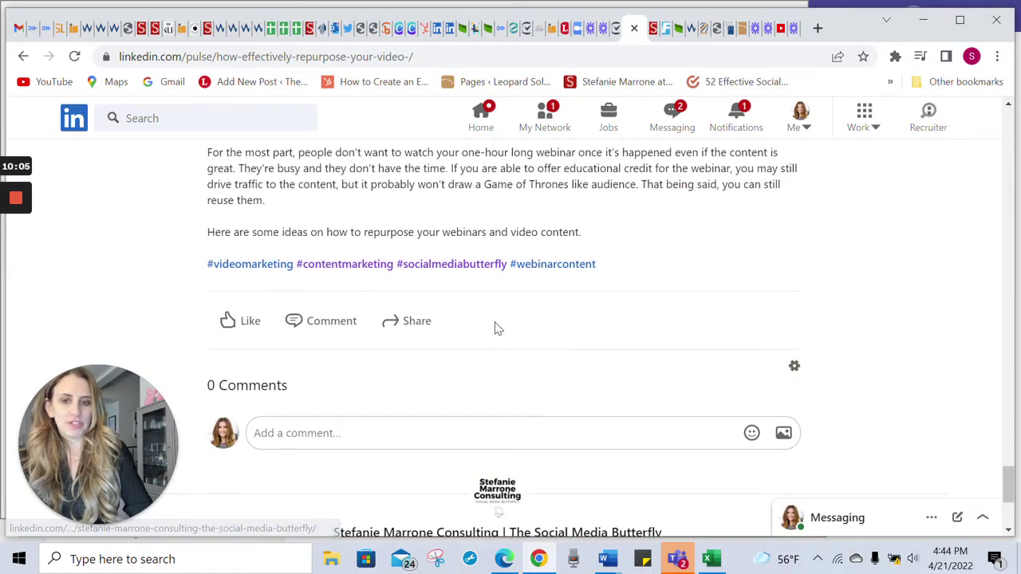
pyautogui.scroll(1, 495, 330)
pyautogui.scroll(-4, 495, 329)
pyautogui.scroll(3, 495, 328)
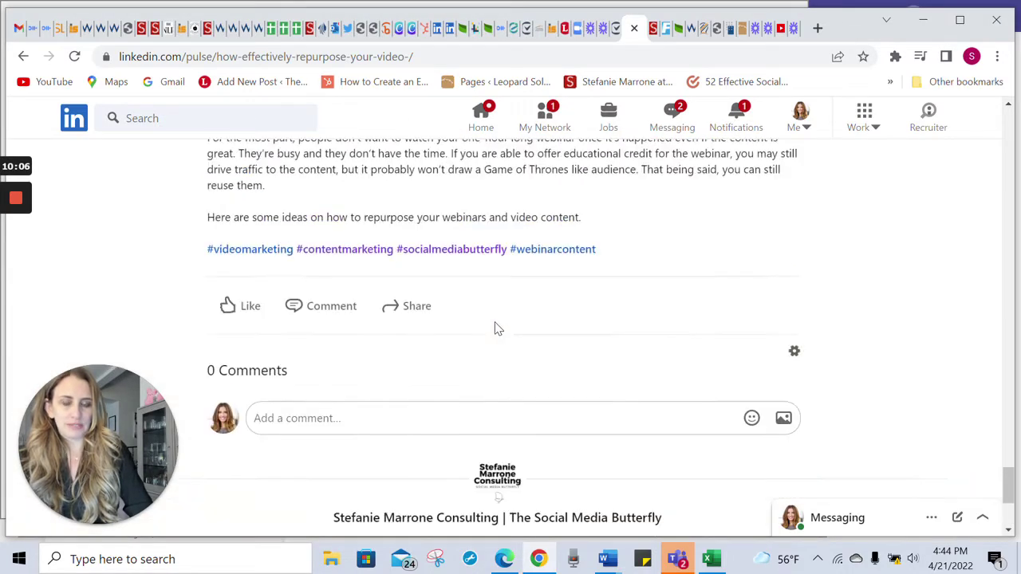
pyautogui.scroll(-3, 494, 328)
# Find the article's post in the company Page feed and reopen the article in the editor
pyautogui.click(494, 255)
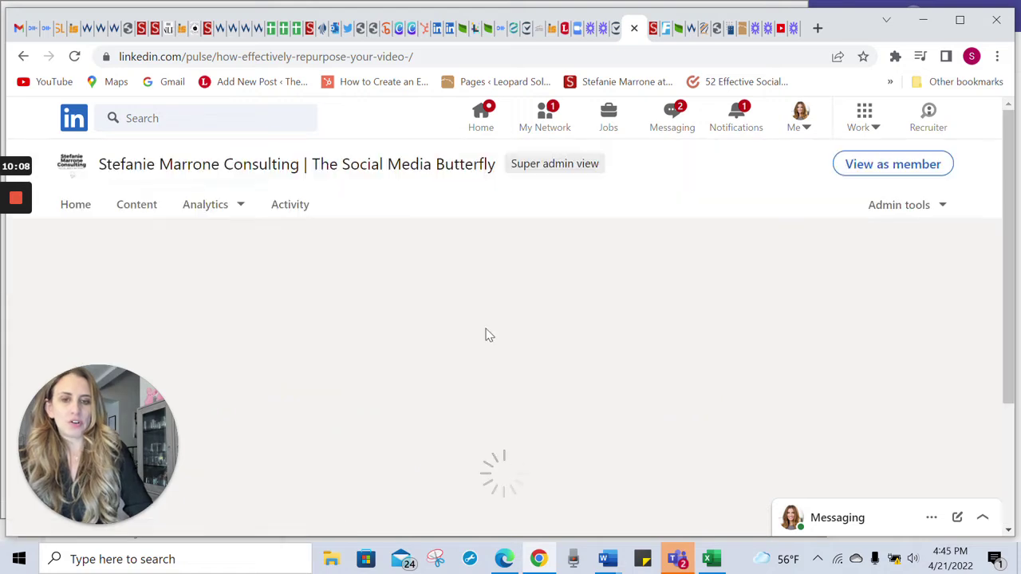
pyautogui.scroll(-5, 489, 335)
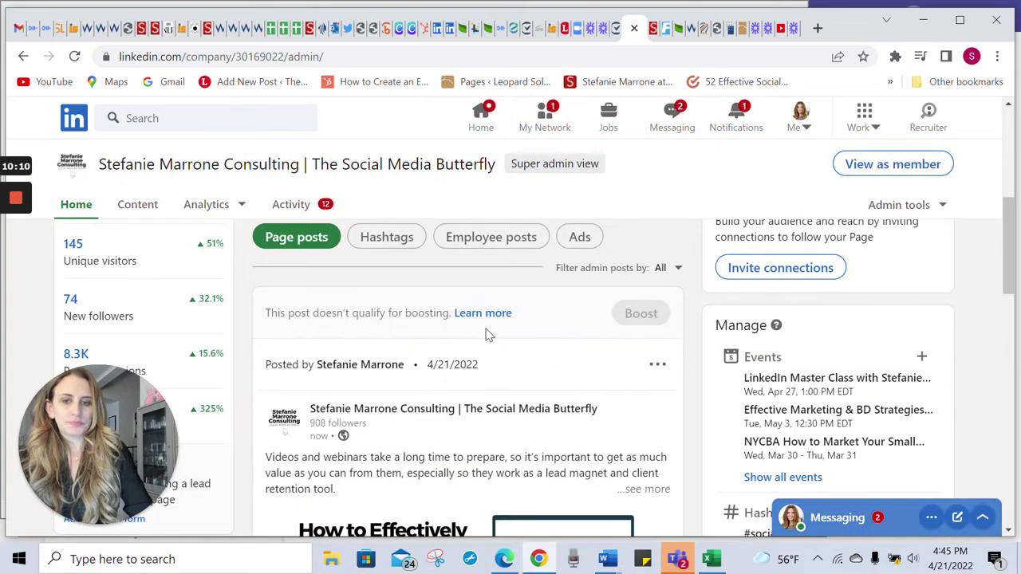
pyautogui.scroll(-5, 489, 335)
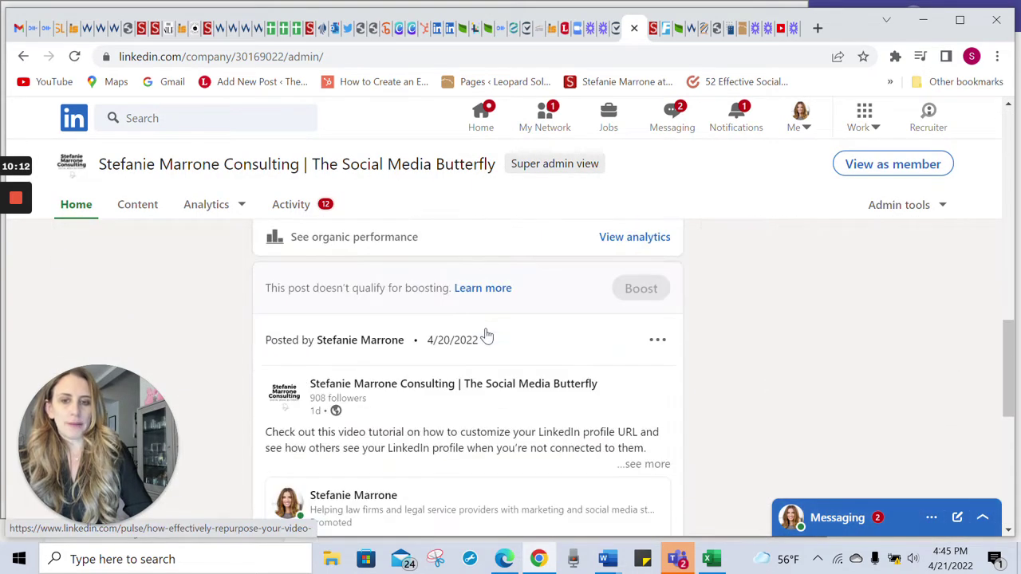
pyautogui.scroll(3, 489, 335)
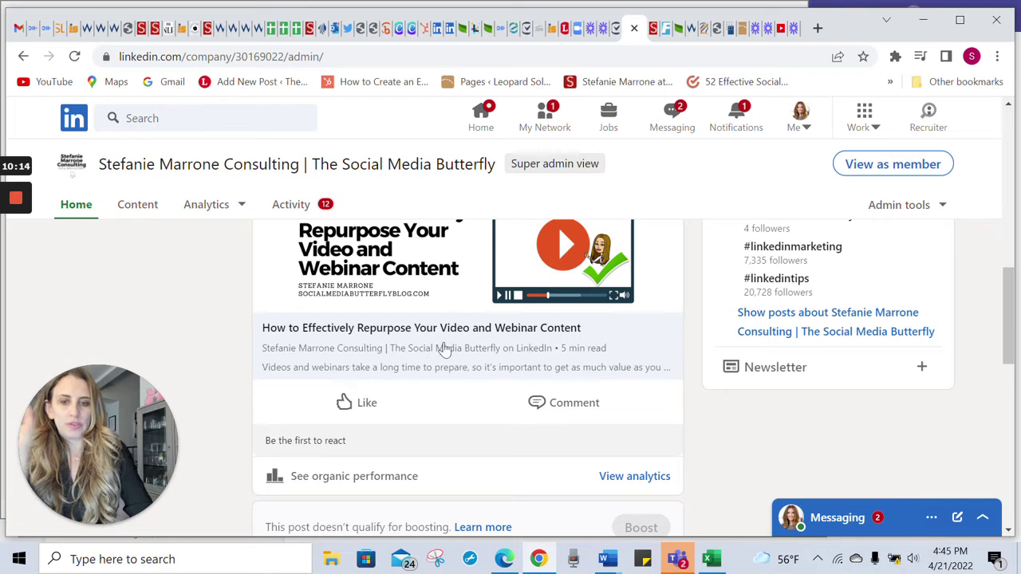
pyautogui.click(403, 364)
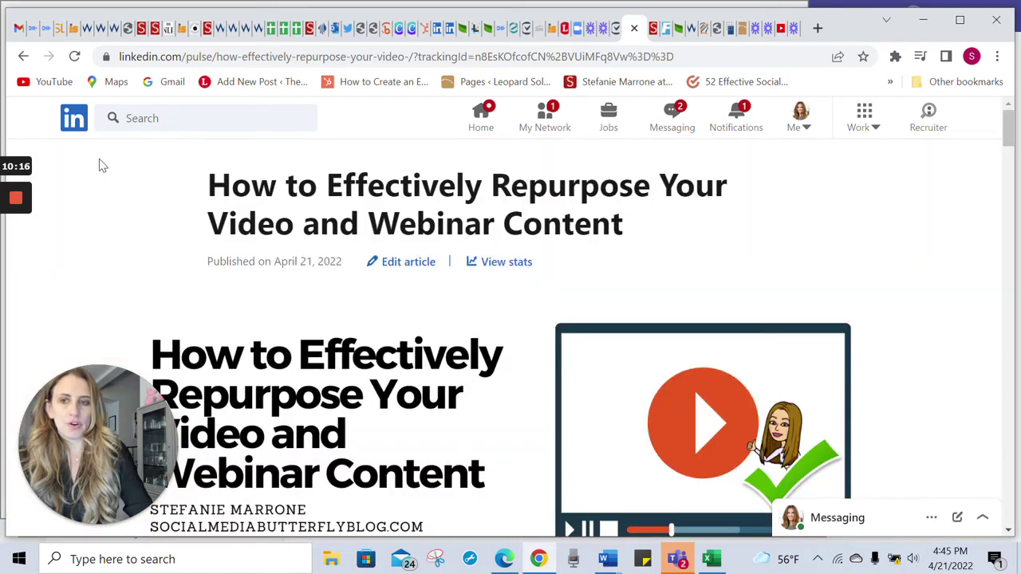
pyautogui.click(391, 262)
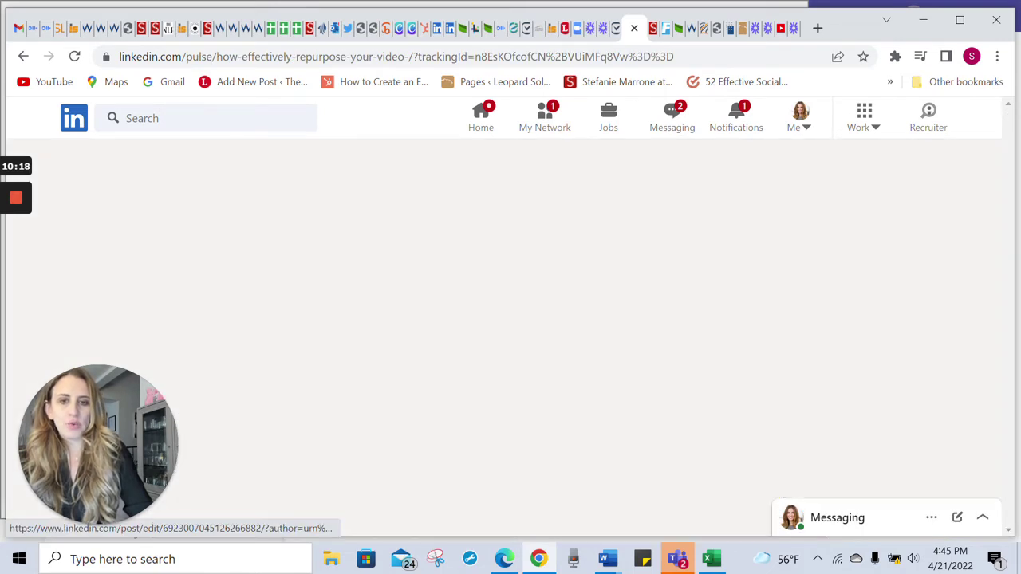
pyautogui.click(67, 169)
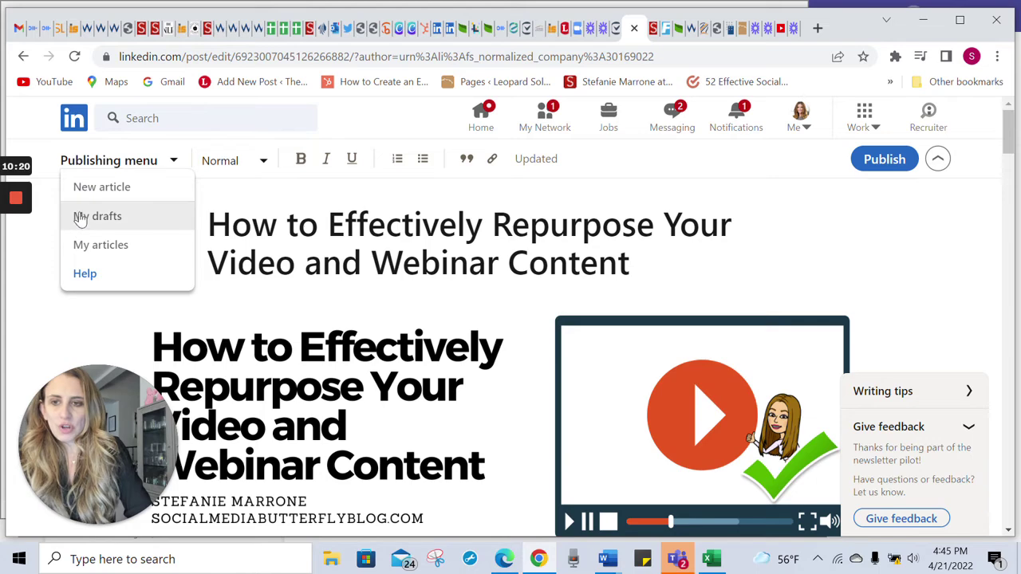
pyautogui.click(86, 245)
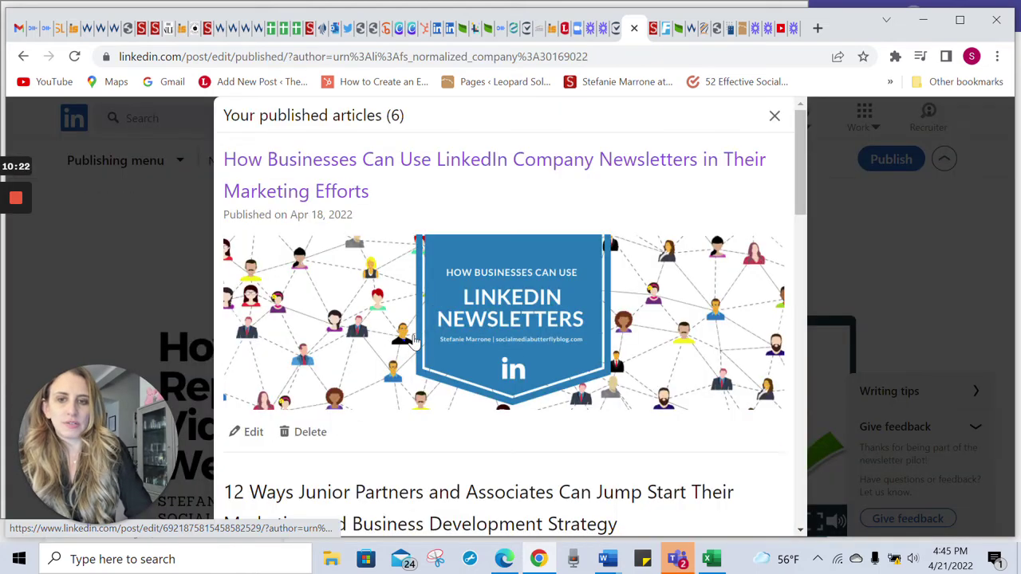
pyautogui.scroll(-15, 413, 342)
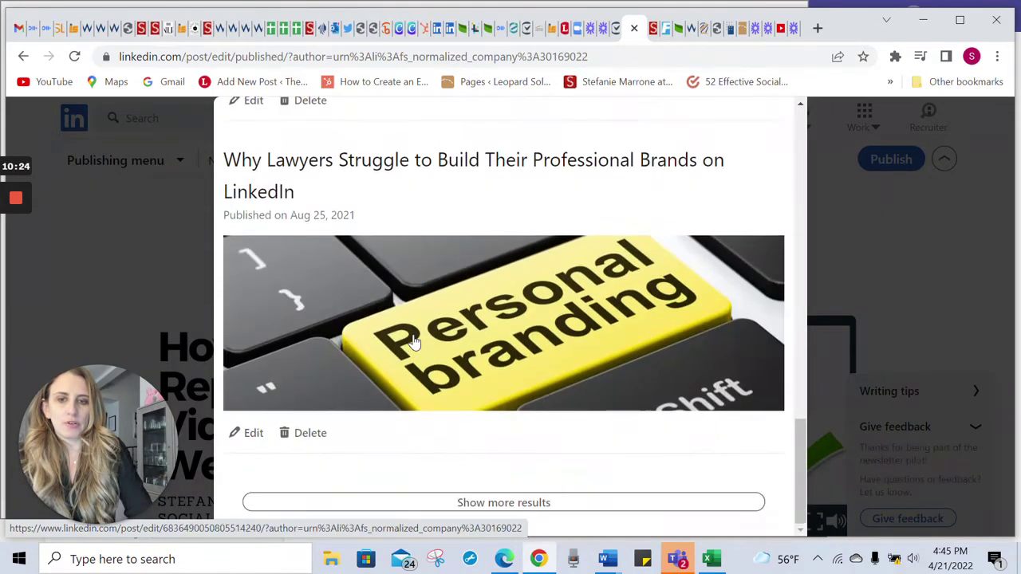
pyautogui.scroll(15, 413, 342)
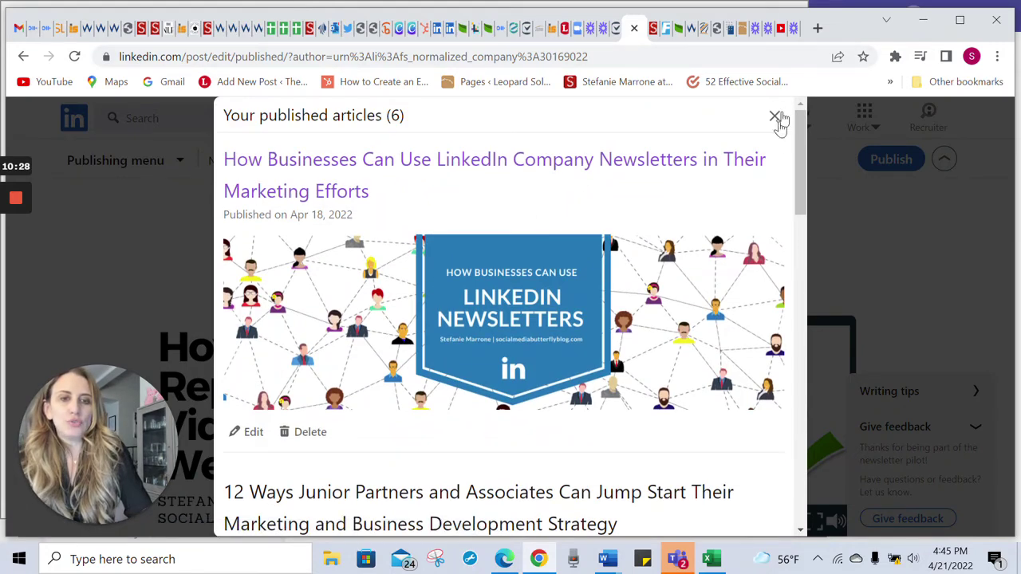
pyautogui.click(902, 240)
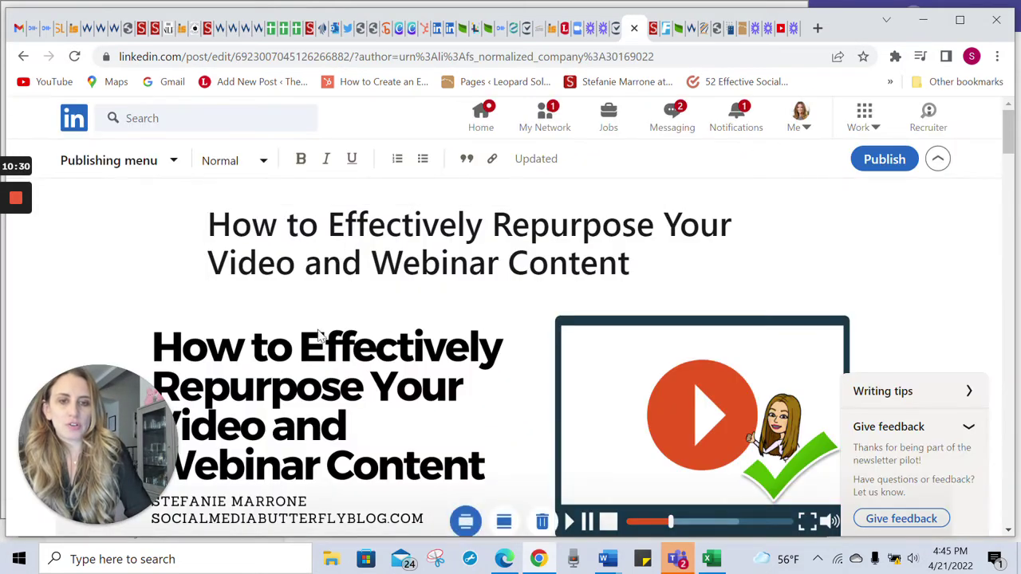
pyautogui.click(938, 159)
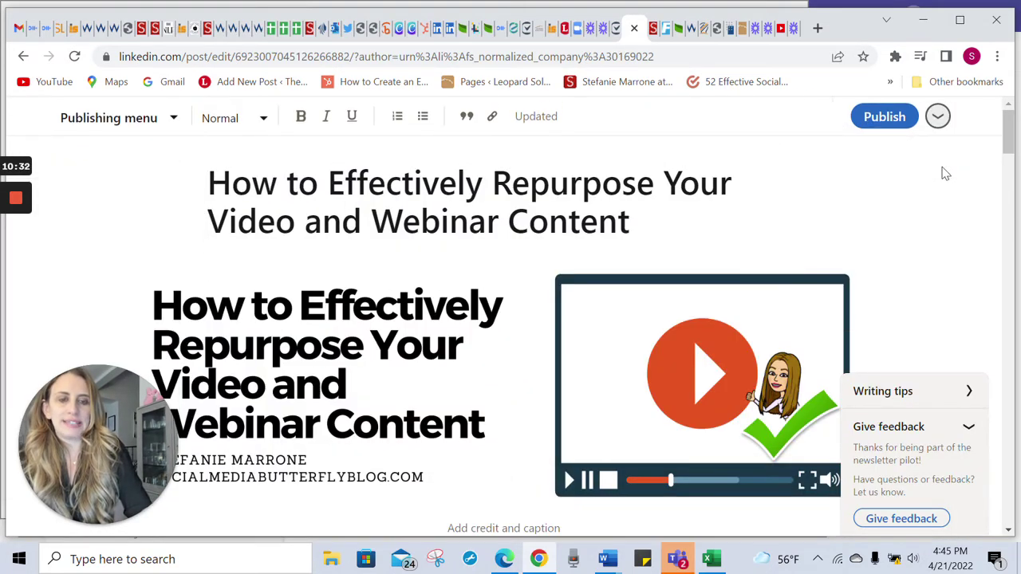
pyautogui.click(939, 115)
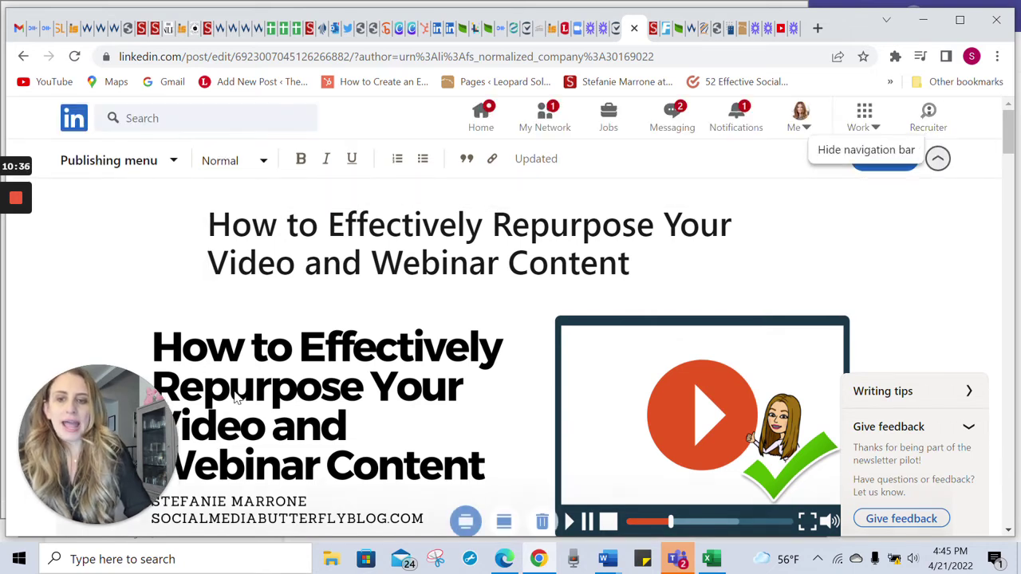
pyautogui.scroll(-3, 383, 327)
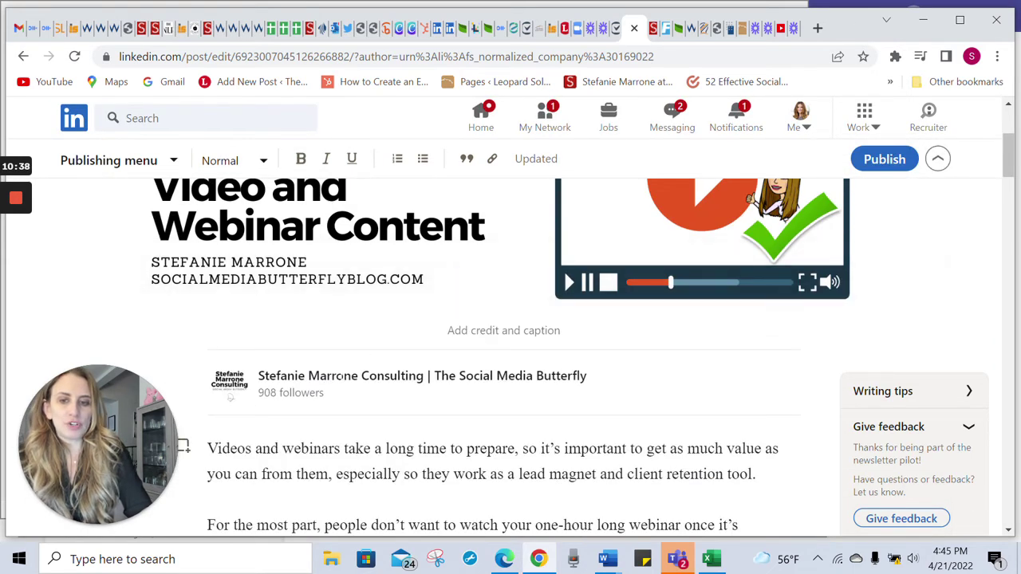
pyautogui.scroll(3, 388, 235)
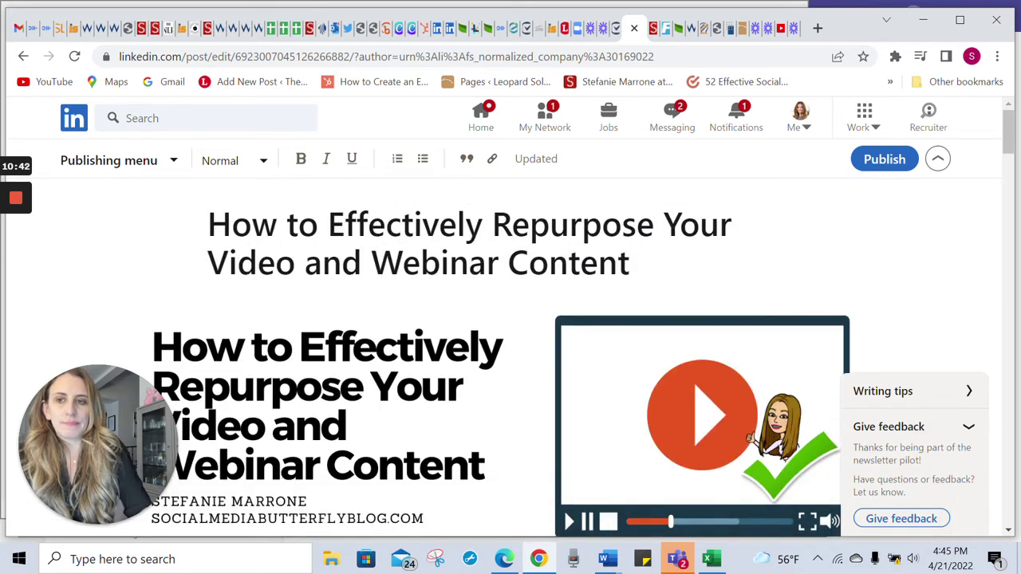
pyautogui.click(23, 55)
pyautogui.scroll(-15, 275, 343)
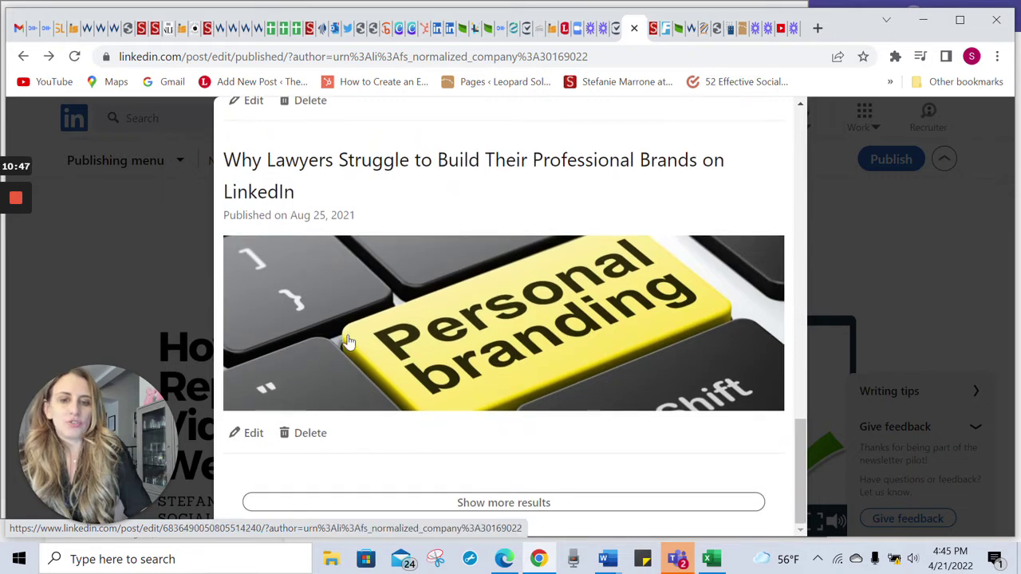
pyautogui.scroll(15, 349, 343)
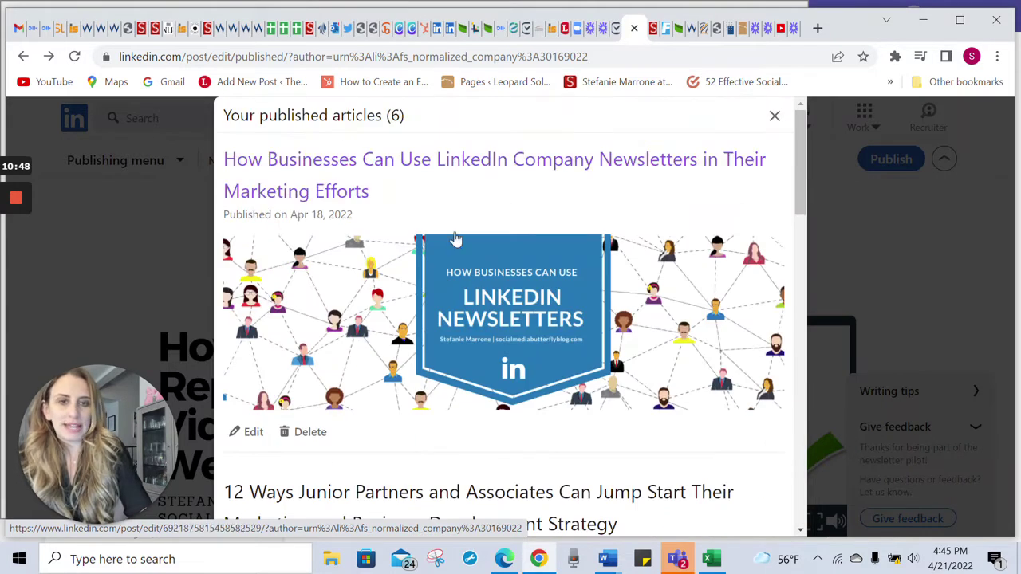
pyautogui.click(774, 115)
pyautogui.scroll(-4, 371, 375)
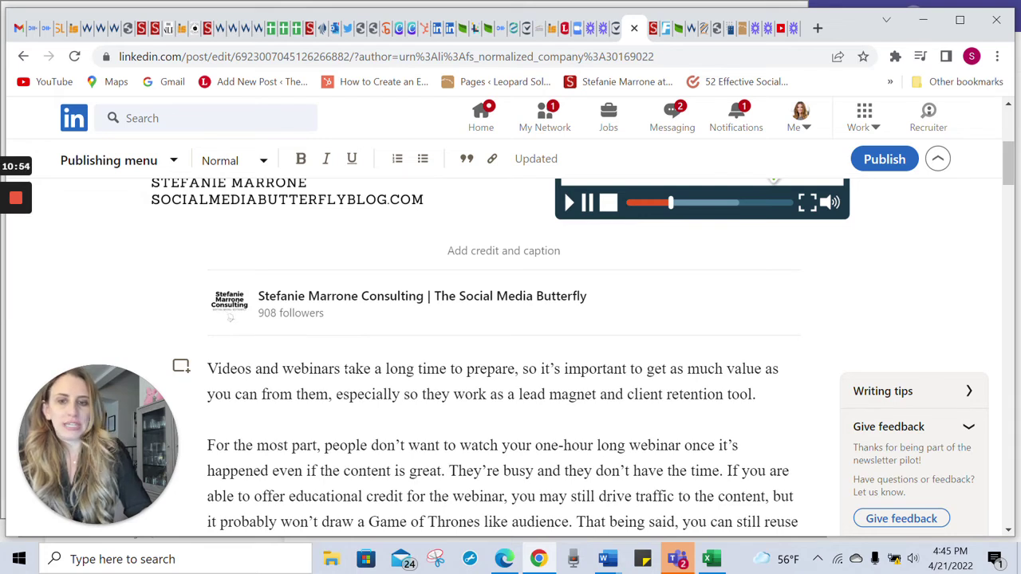
pyautogui.scroll(10, 481, 329)
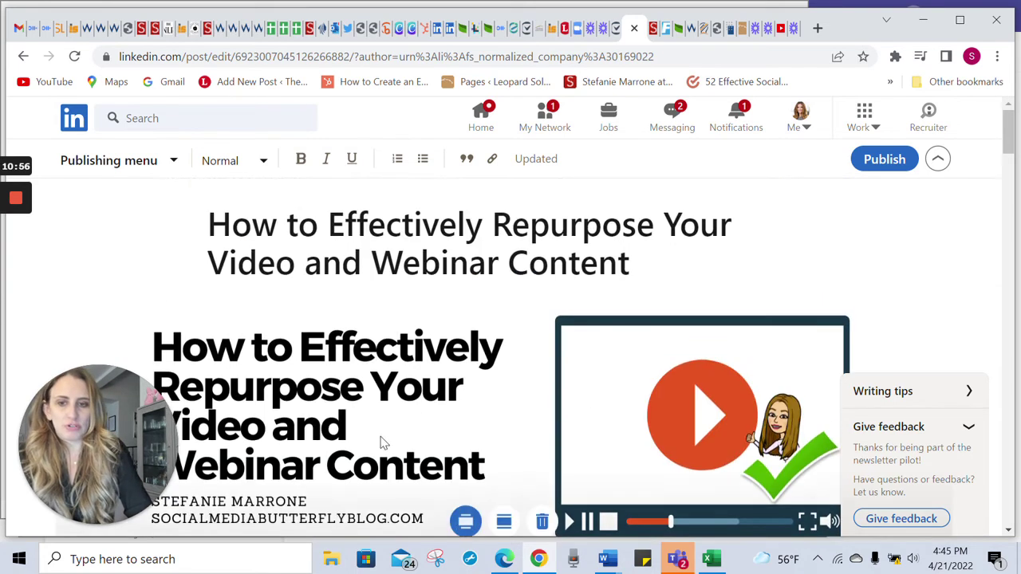
pyautogui.scroll(-10, 380, 445)
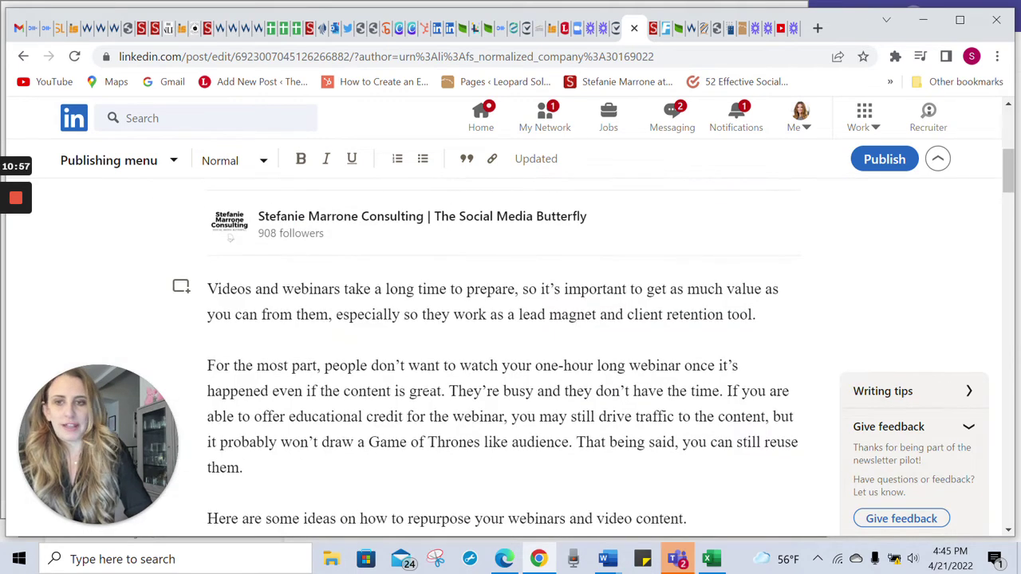
pyautogui.click(159, 118)
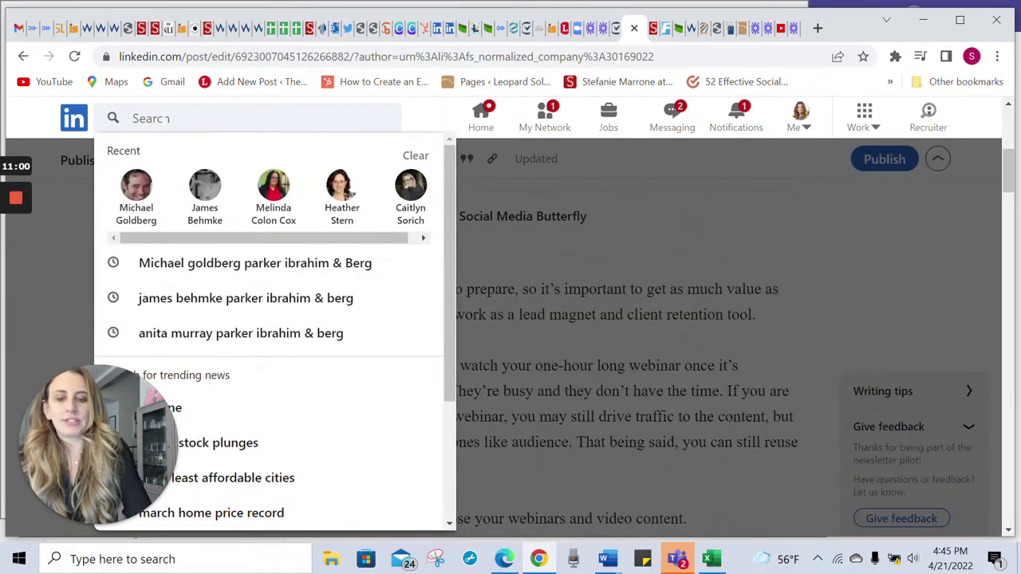
# Search for the owner's consulting company and view its Page as a member
pyautogui.write('stean e m')
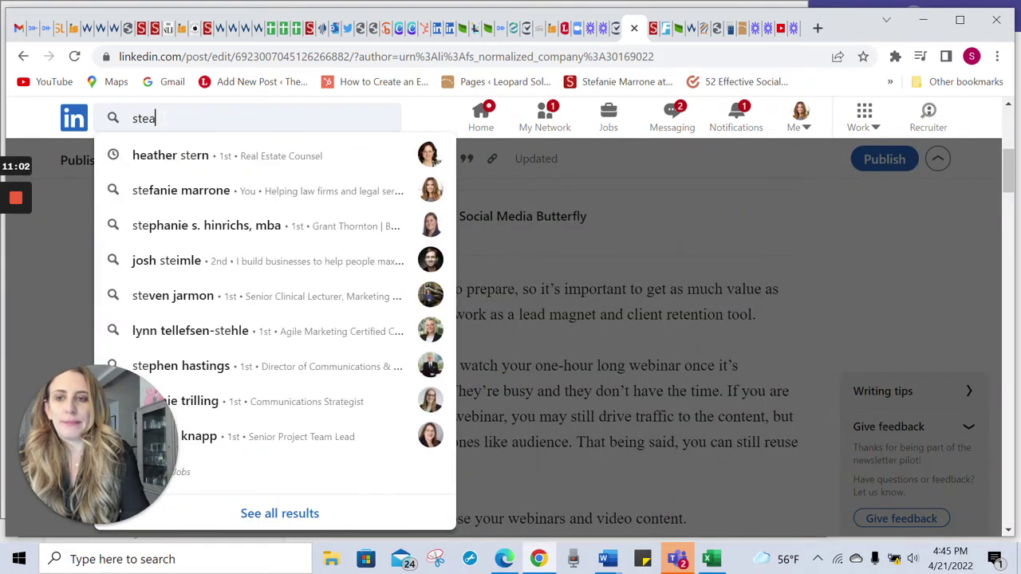
pyautogui.press('BackSpace')
pyautogui.press('BackSpace')
pyautogui.press('BackSpace')
pyautogui.press('BackSpace')
pyautogui.press('BackSpace')
pyautogui.press('BackSpace')
pyautogui.write('fan')
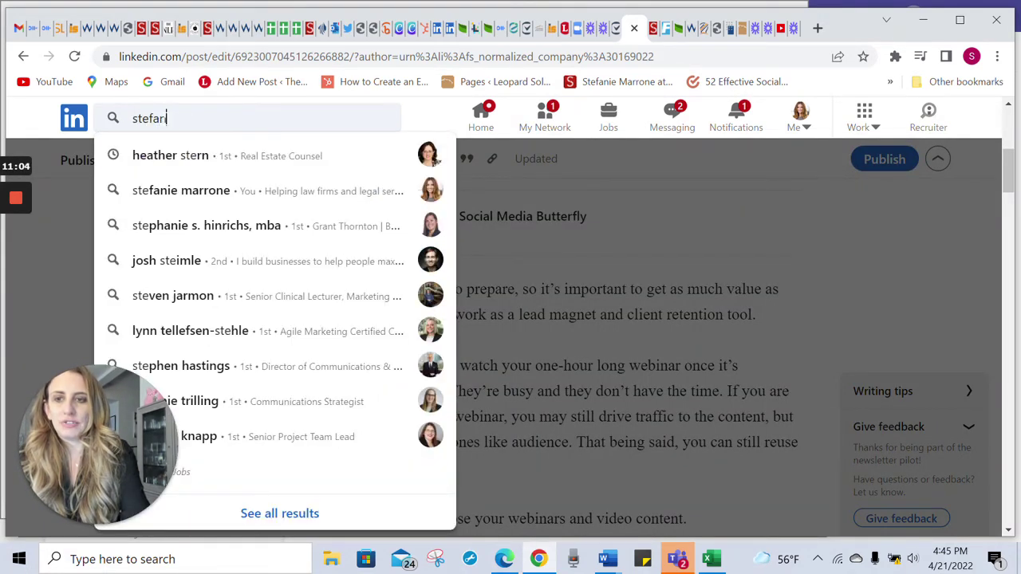
pyautogui.write('ie marrone con')
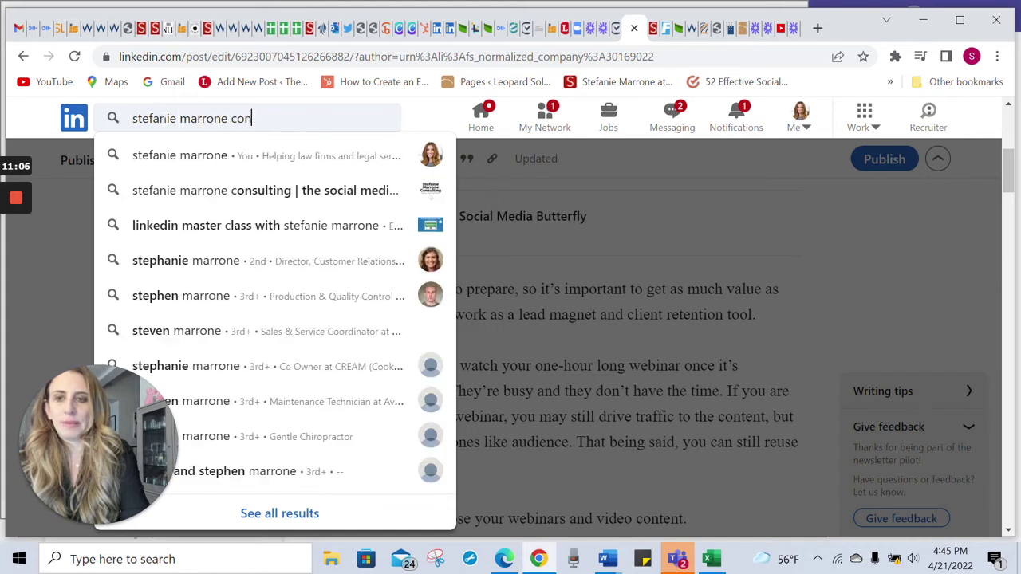
pyautogui.write('sulting')
pyautogui.click(205, 192)
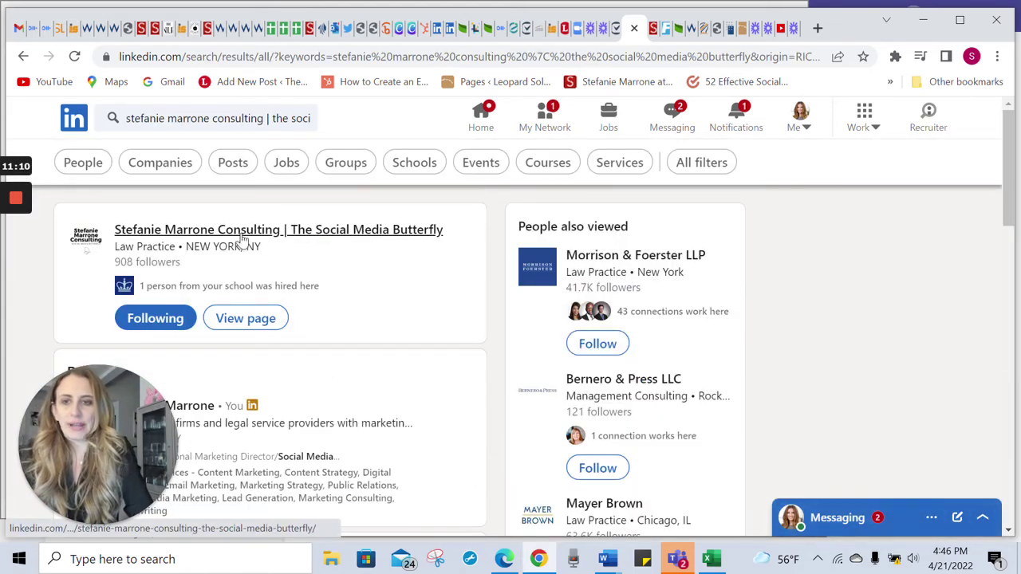
pyautogui.click(238, 229)
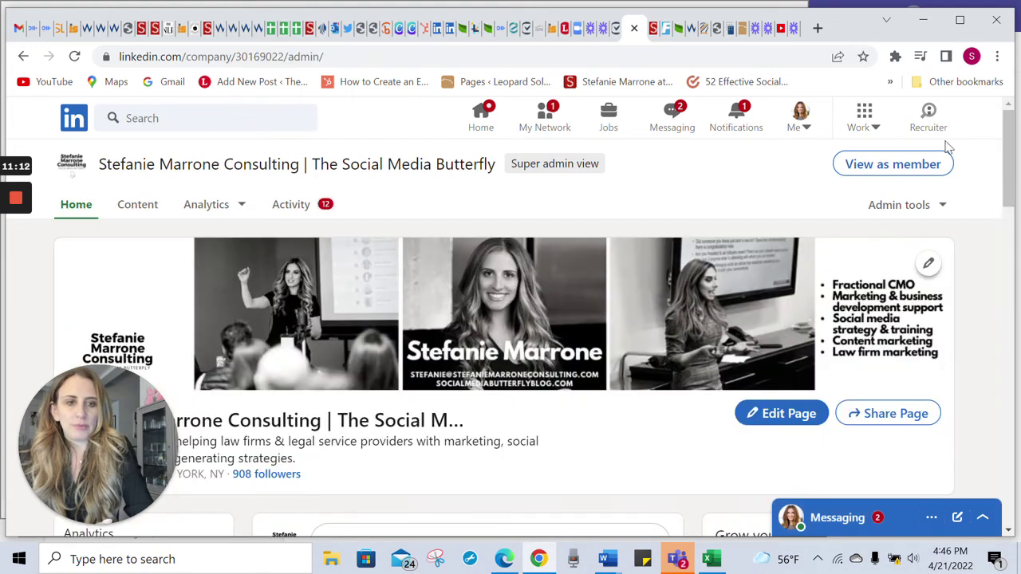
pyautogui.click(916, 162)
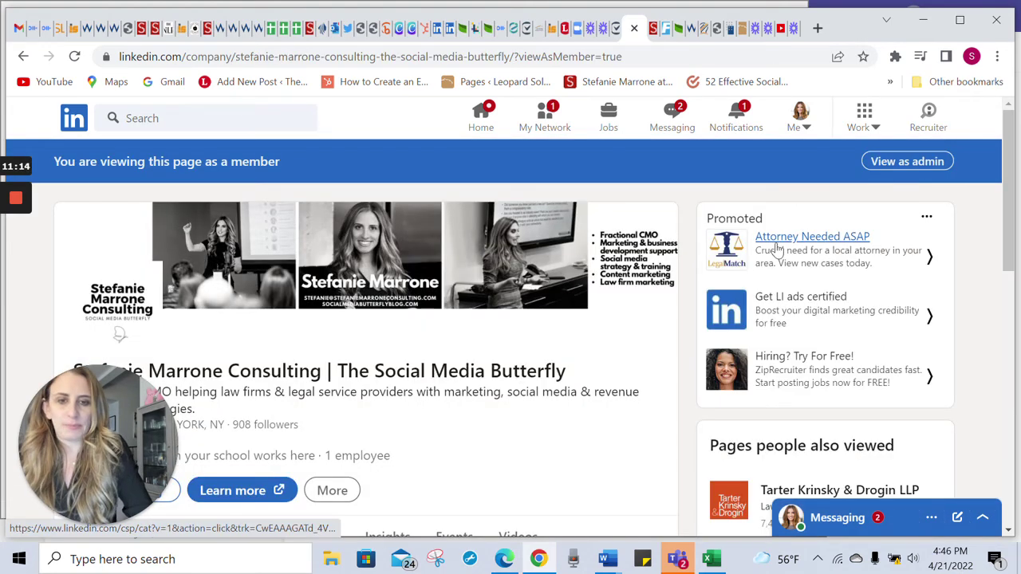
# Filter the member view's Posts to Articles and confirm the repurposing video article appears first
pyautogui.scroll(-4, 529, 317)
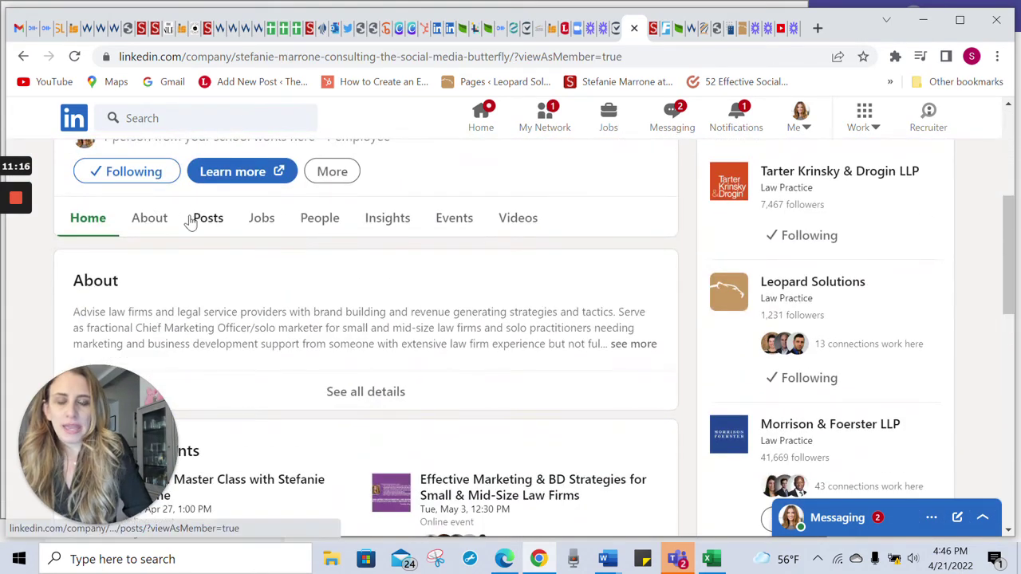
pyautogui.click(209, 223)
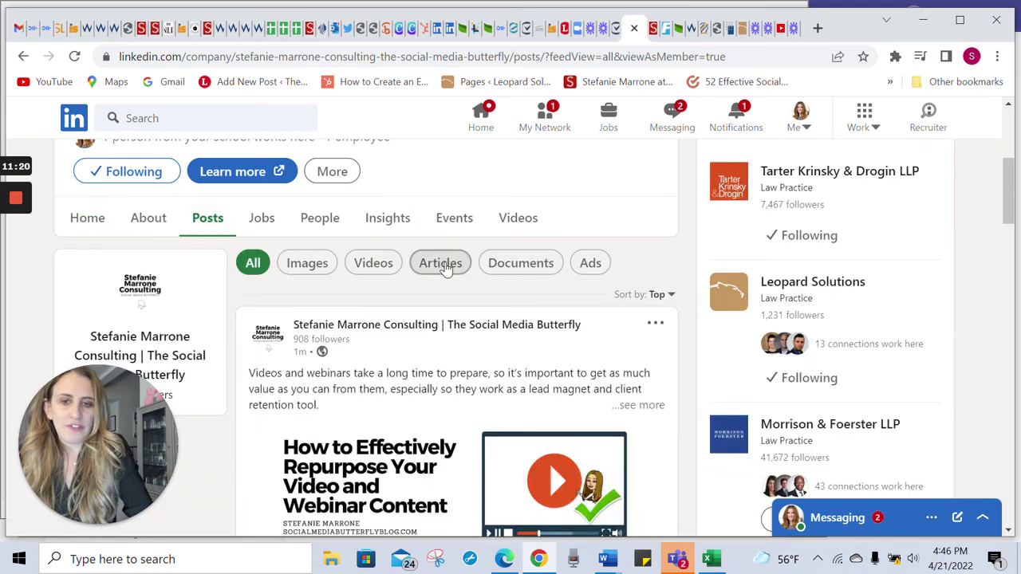
pyautogui.click(441, 263)
pyautogui.scroll(-3, 487, 360)
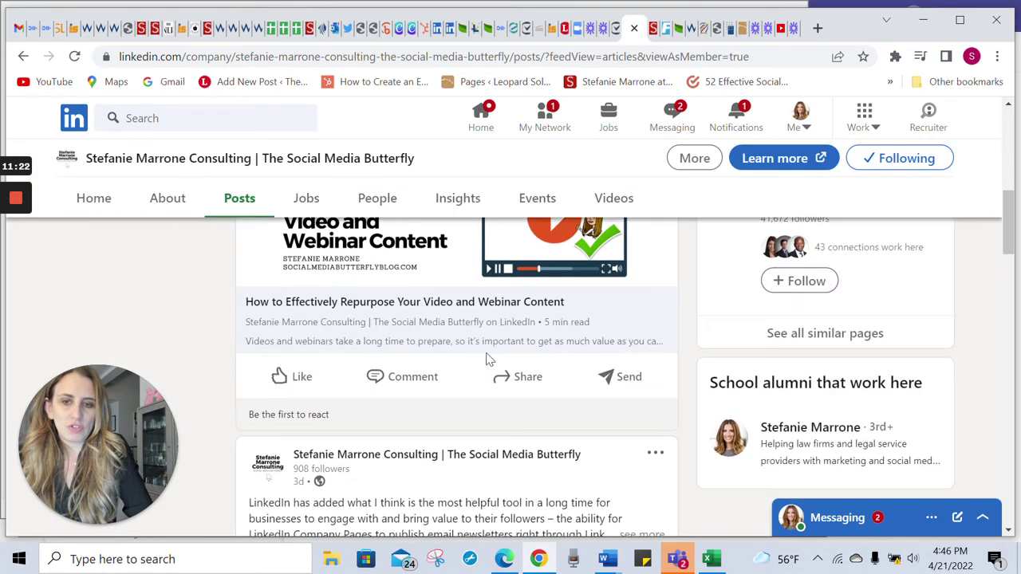
pyautogui.scroll(-2, 489, 359)
pyautogui.scroll(-5, 486, 360)
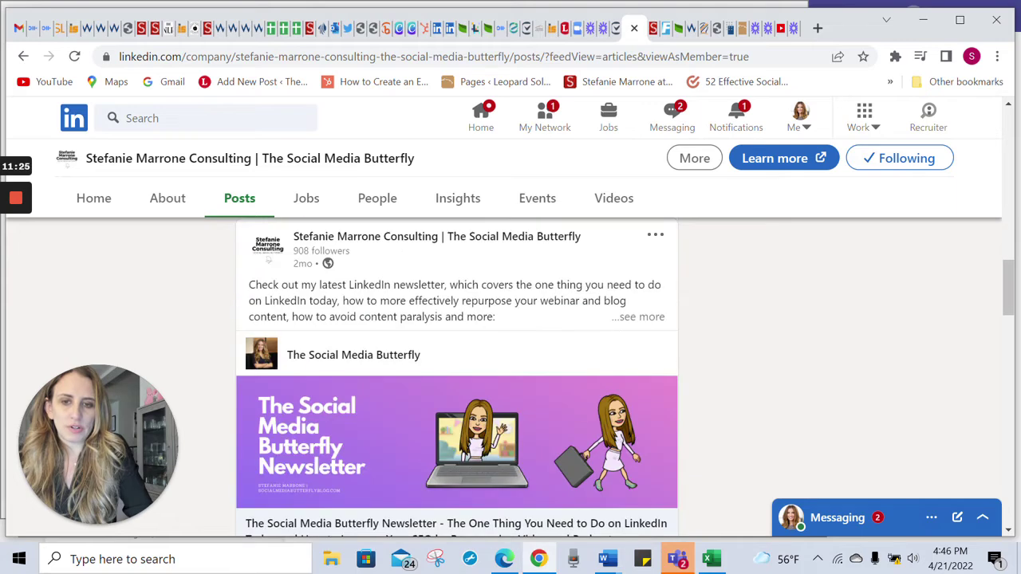
pyautogui.scroll(-10, 489, 360)
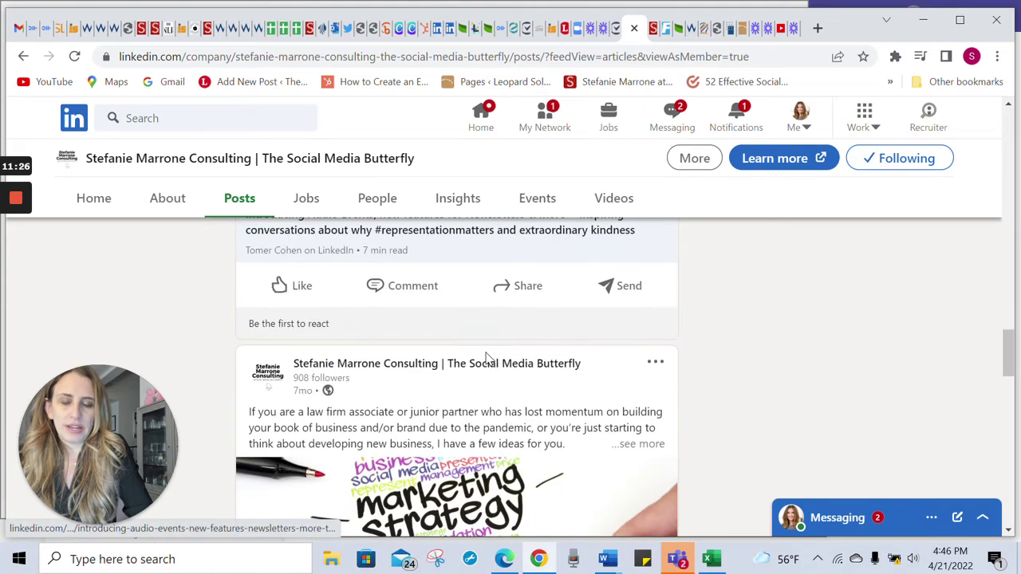
pyautogui.scroll(-15, 489, 360)
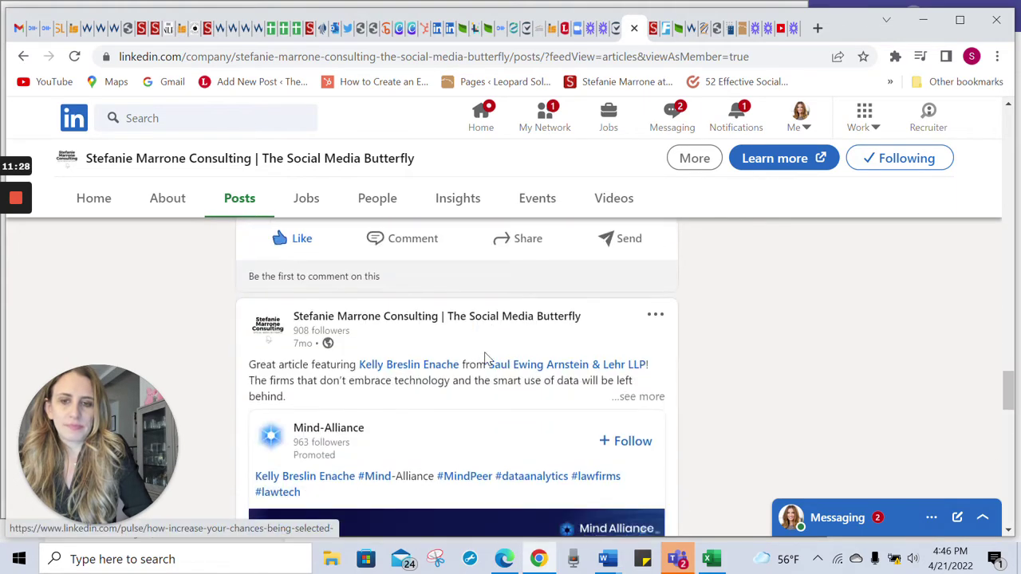
pyautogui.scroll(7, 489, 360)
pyautogui.scroll(15, 489, 360)
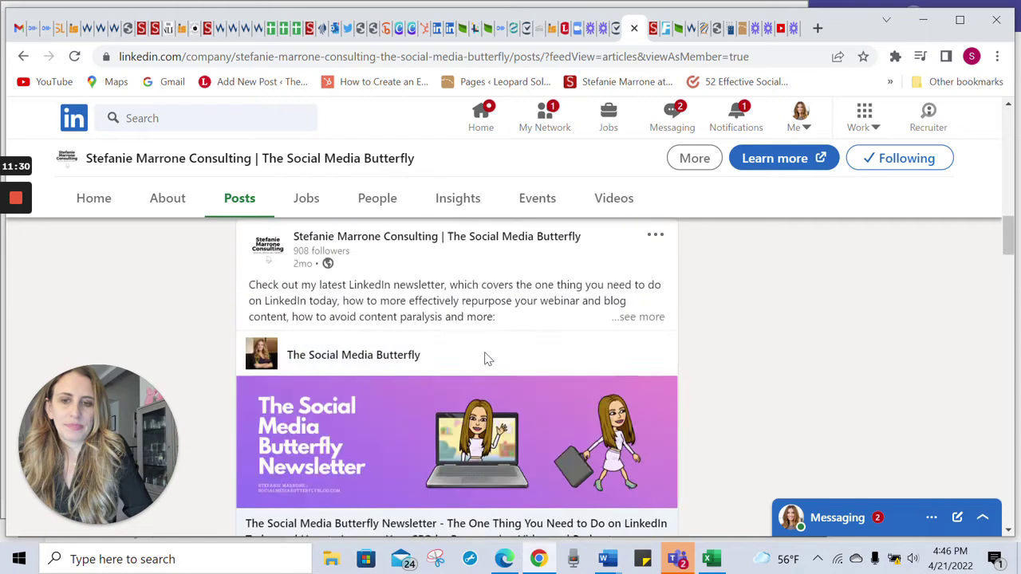
pyautogui.scroll(8, 489, 359)
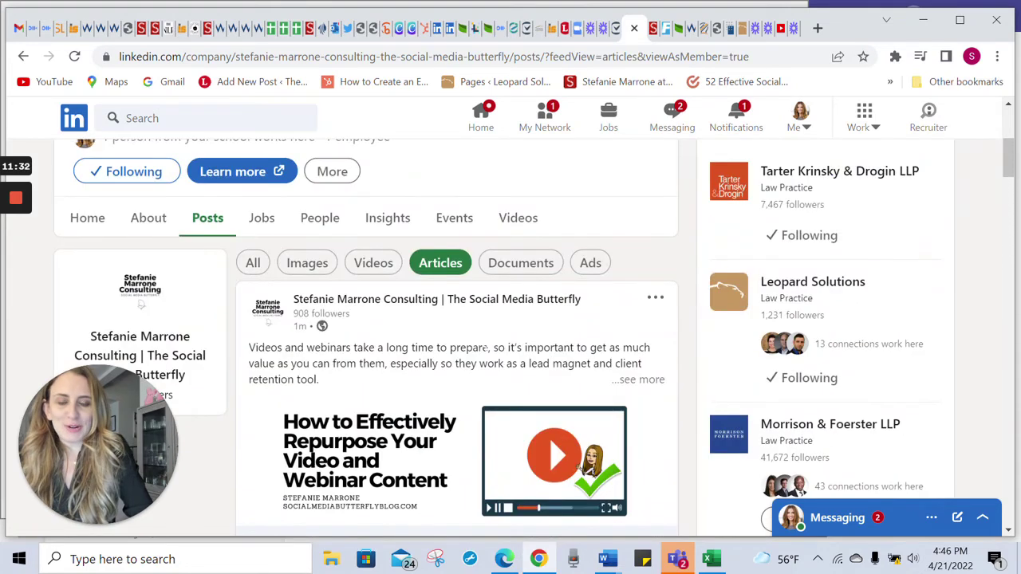
pyautogui.moveTo(282, 308)
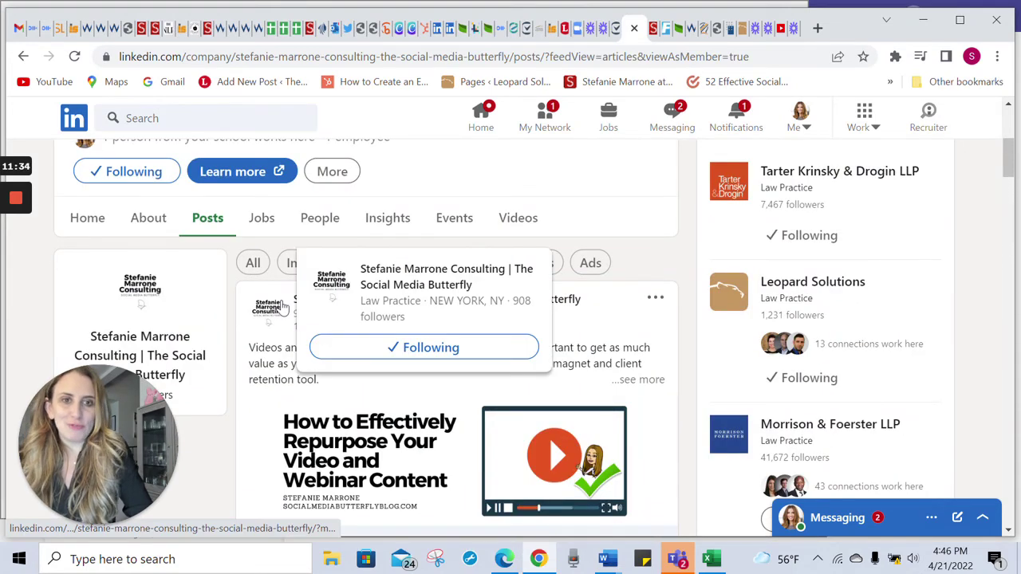